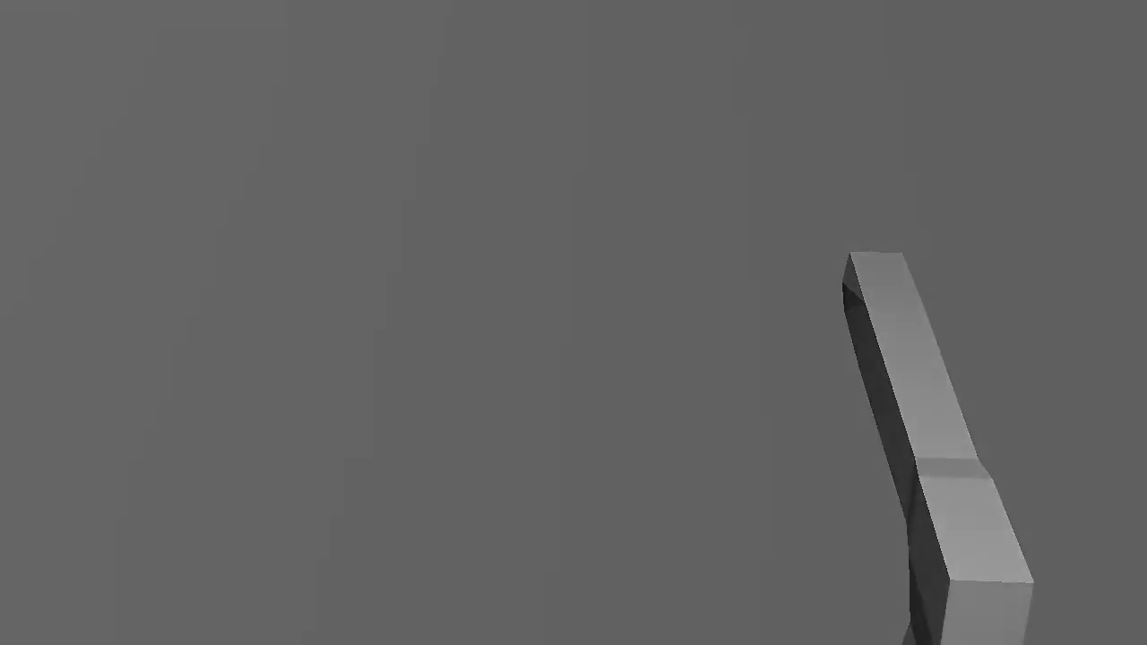
Step: Quit the embedded game player and return to the Game Logic layout with MouseLook.py
key(Escape)
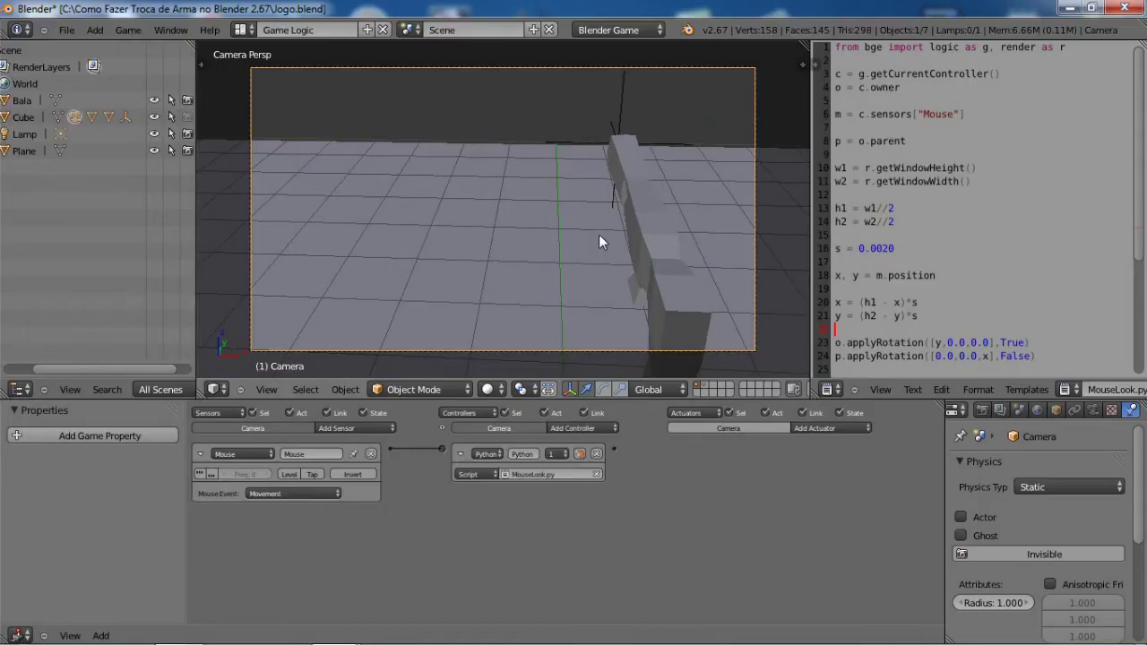
Step: In Right Ortho view, select the muzzle empty and rename it Atirador1
key(KP_3)
scroll(598, 233, down, 3)
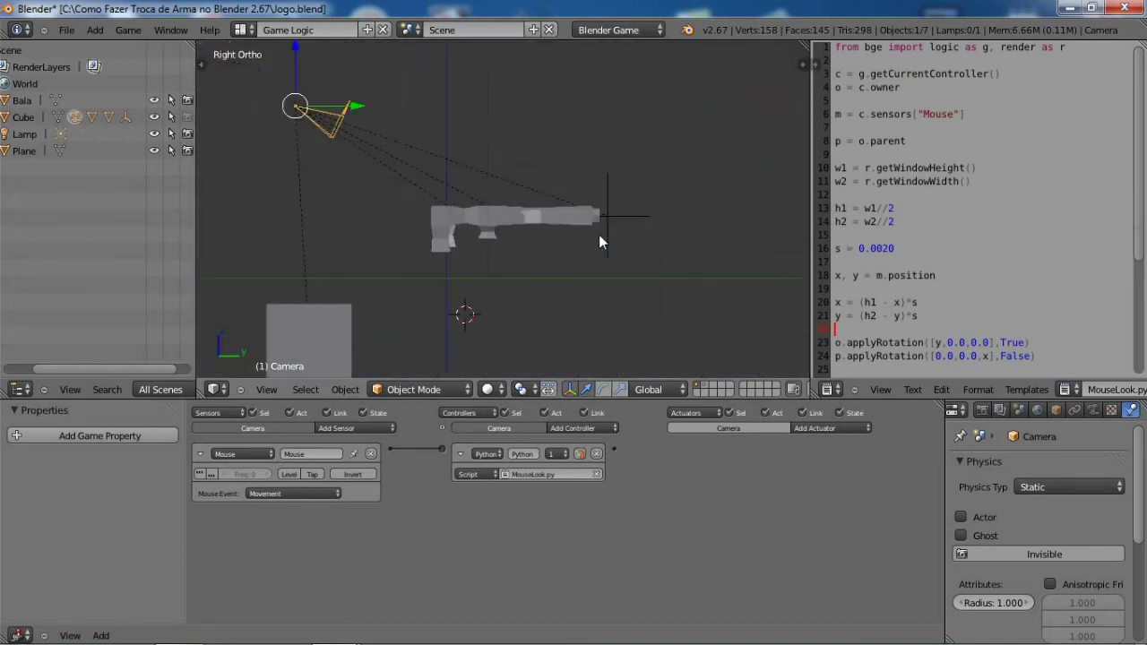
right_click(612, 219)
ctrl+scroll(611, 217, down, 3)
ctrl+scroll(611, 217, up, 5)
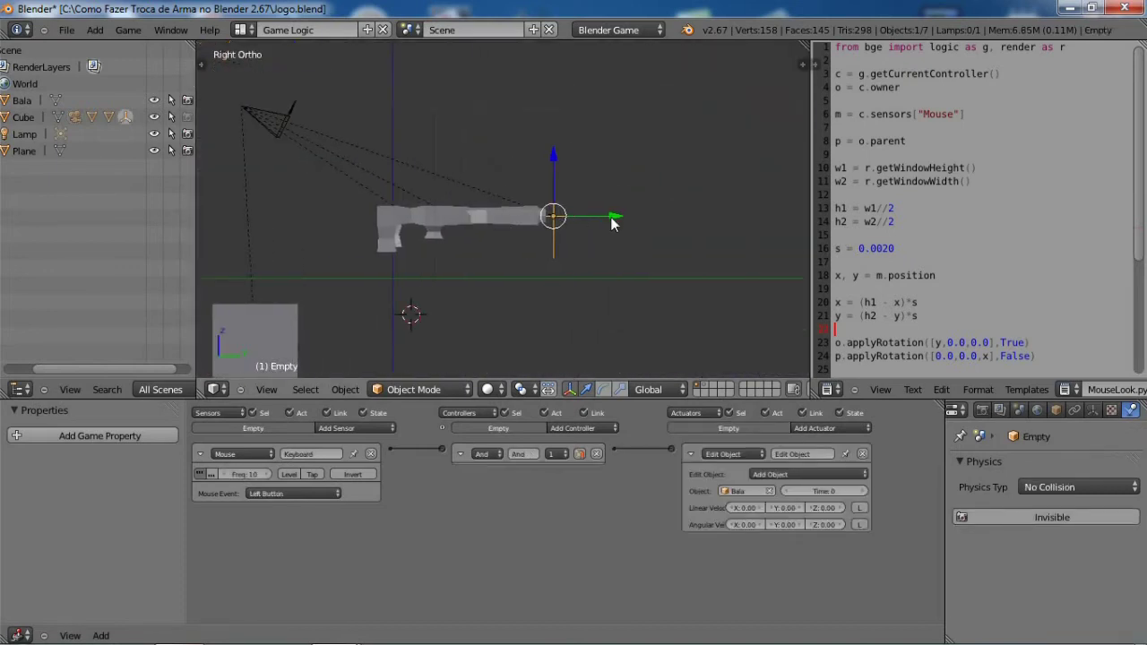
key(n)
scroll(612, 224, up, 5)
scroll(540, 231, up, 1)
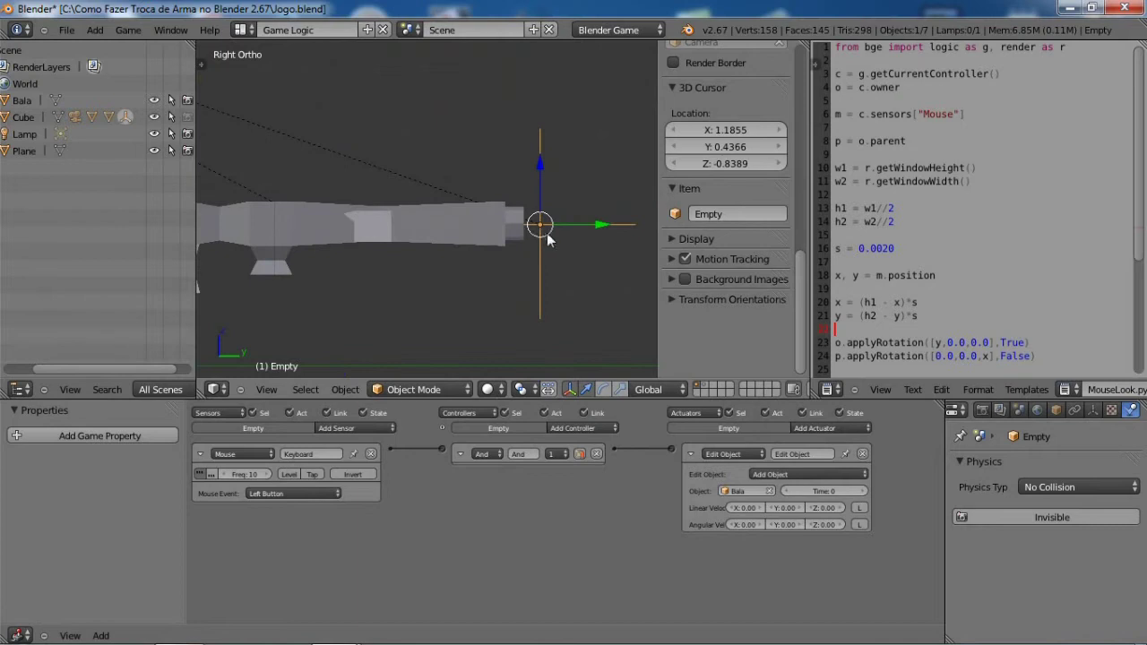
click(727, 208)
text(Atirador)
text(1)
key(Return)
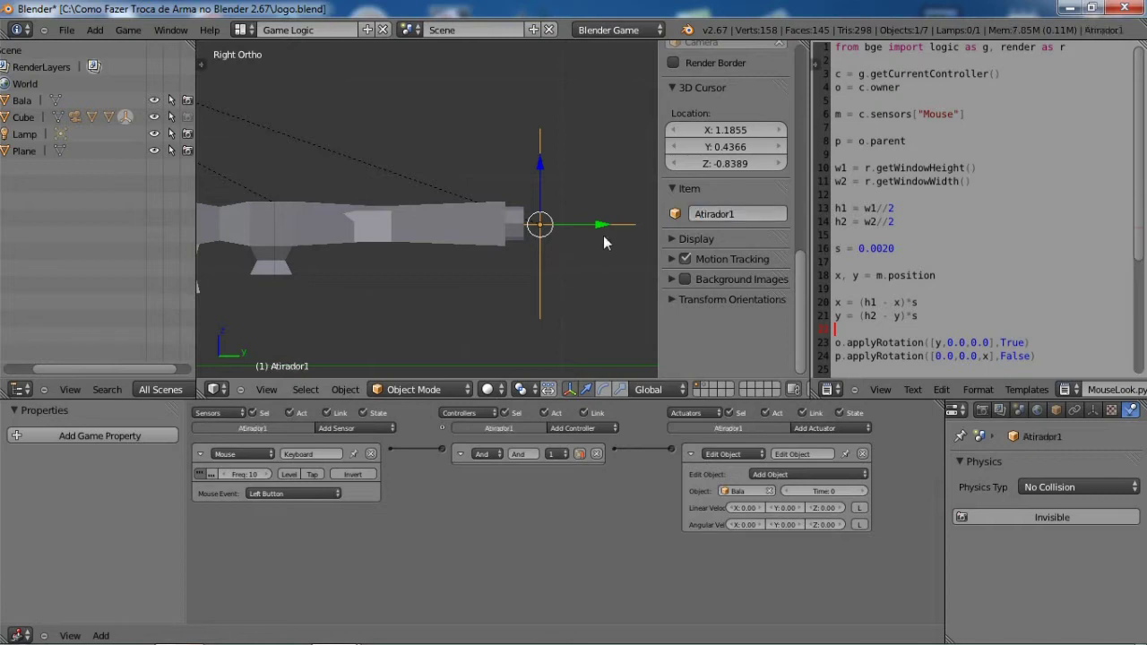
Step: Duplicate Atirador1 and move the copy along the Y axis
scroll(596, 228, down, 3)
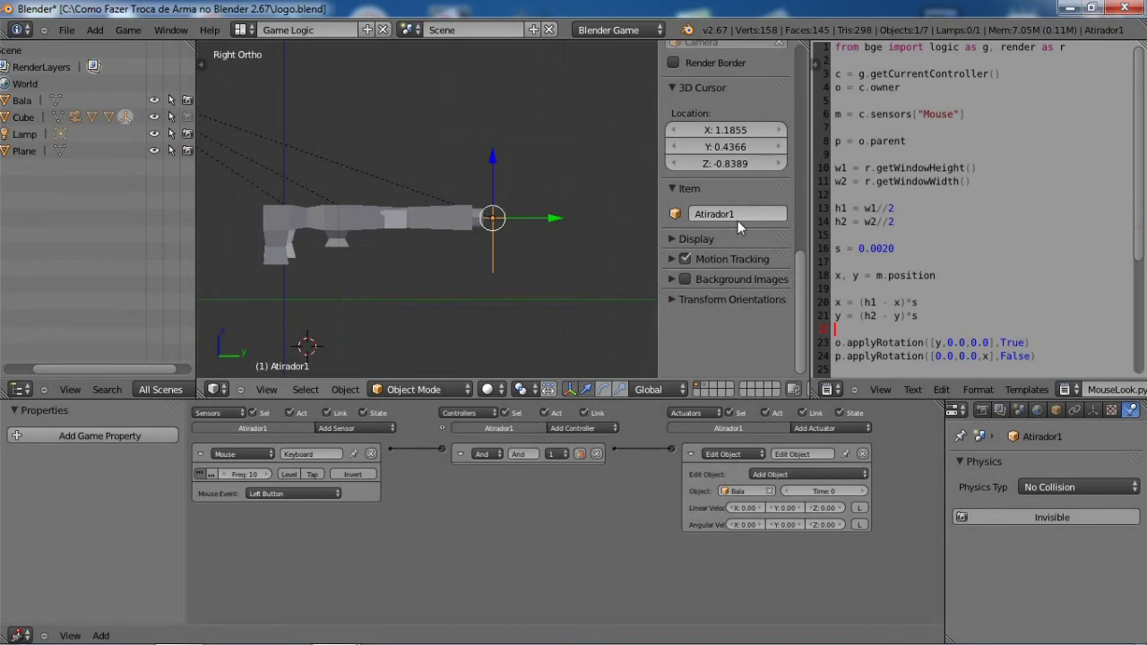
scroll(423, 229, up, 2)
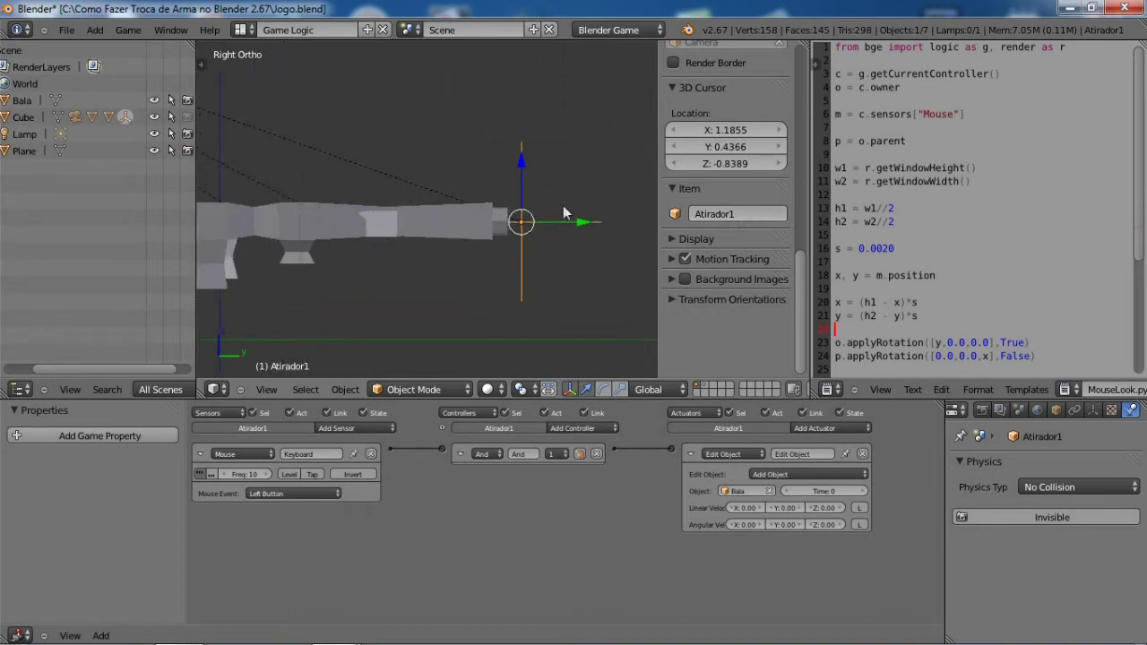
key(shift+d)
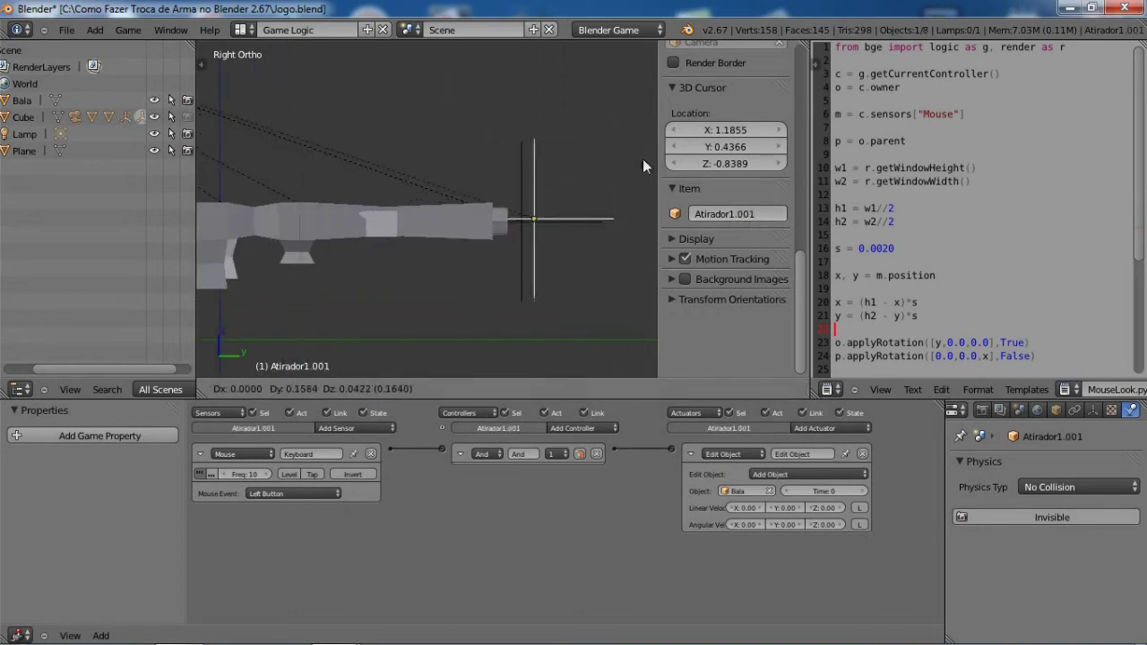
key(y)
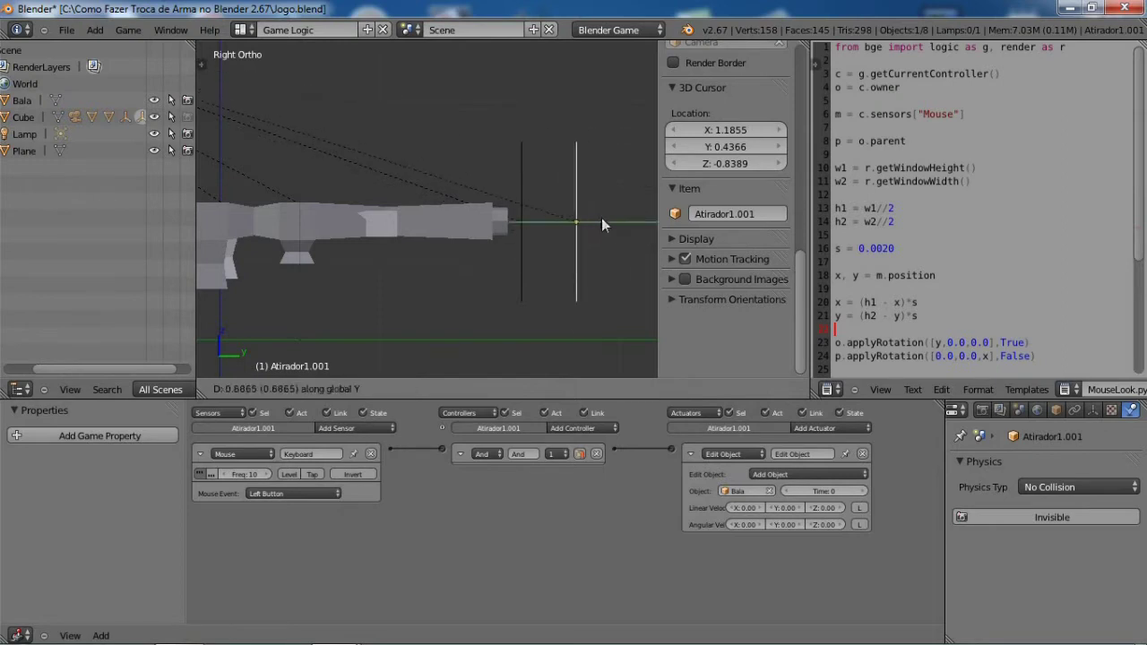
Step: Place the copy and rename Atirador1.001 to Atirador2
click(462, 224)
scroll(403, 237, up, 2)
scroll(358, 247, up, 2)
right_click(345, 249)
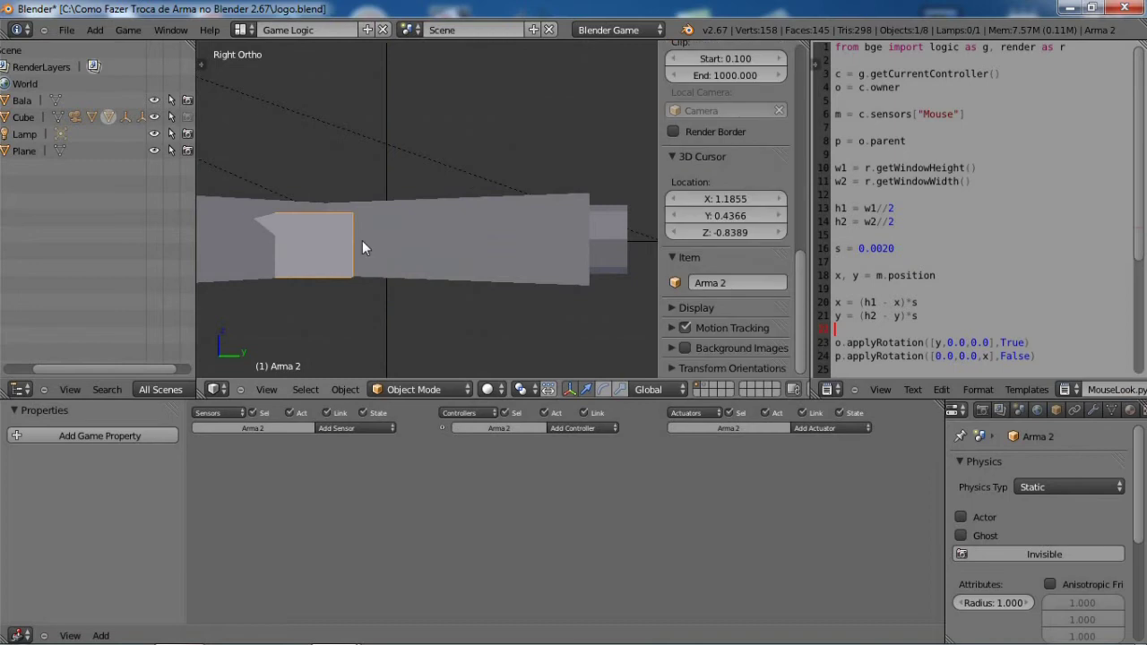
right_click(389, 327)
click(732, 215)
key(BackSpace)
key(BackSpace)
key(BackSpace)
text(2)
key(Return)
scroll(518, 278, down, 2)
scroll(486, 274, down, 2)
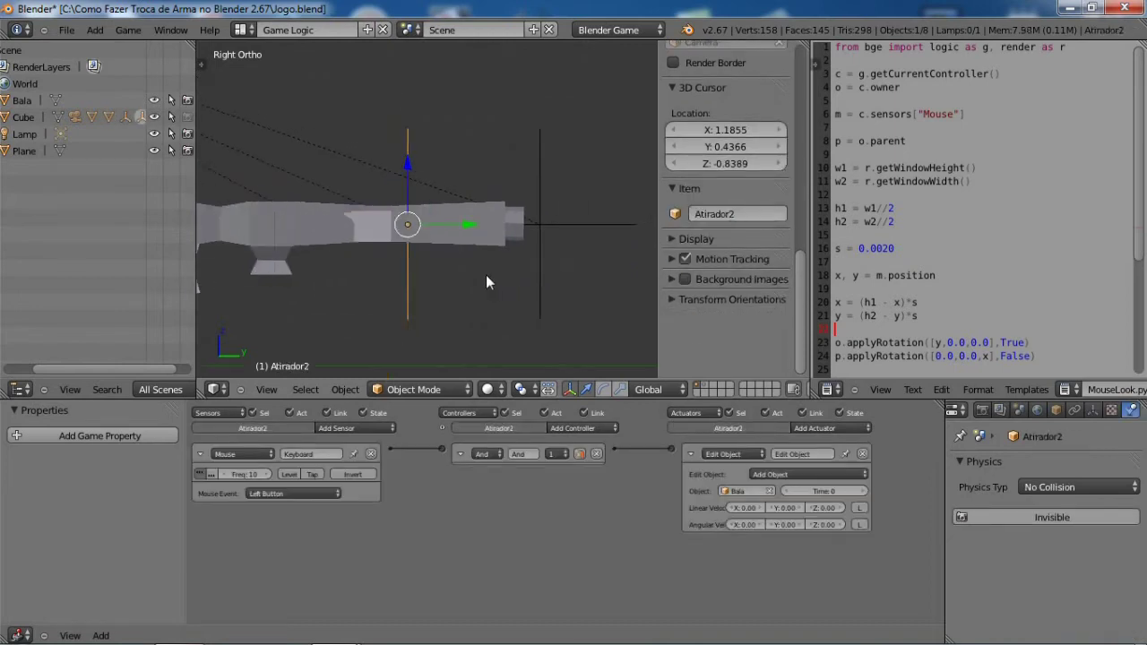
Step: Test-fire bullets from the camera view, then set Atirador2's Mouse sensor to trigger once per click
key(n)
scroll(518, 257, down, 2)
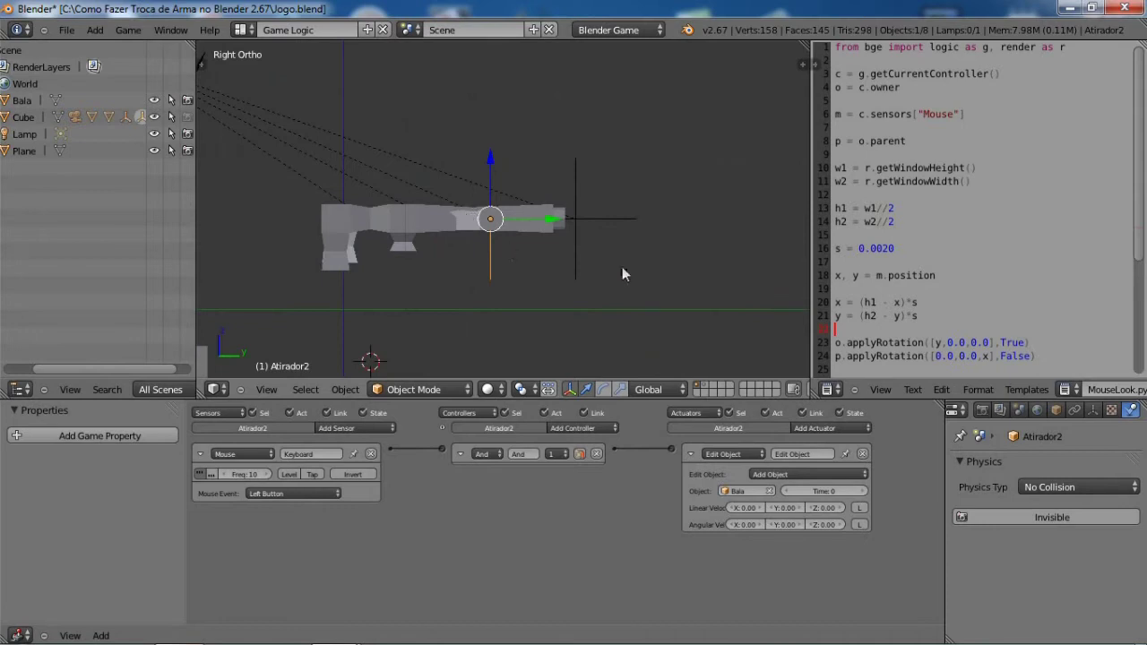
key(KP_0)
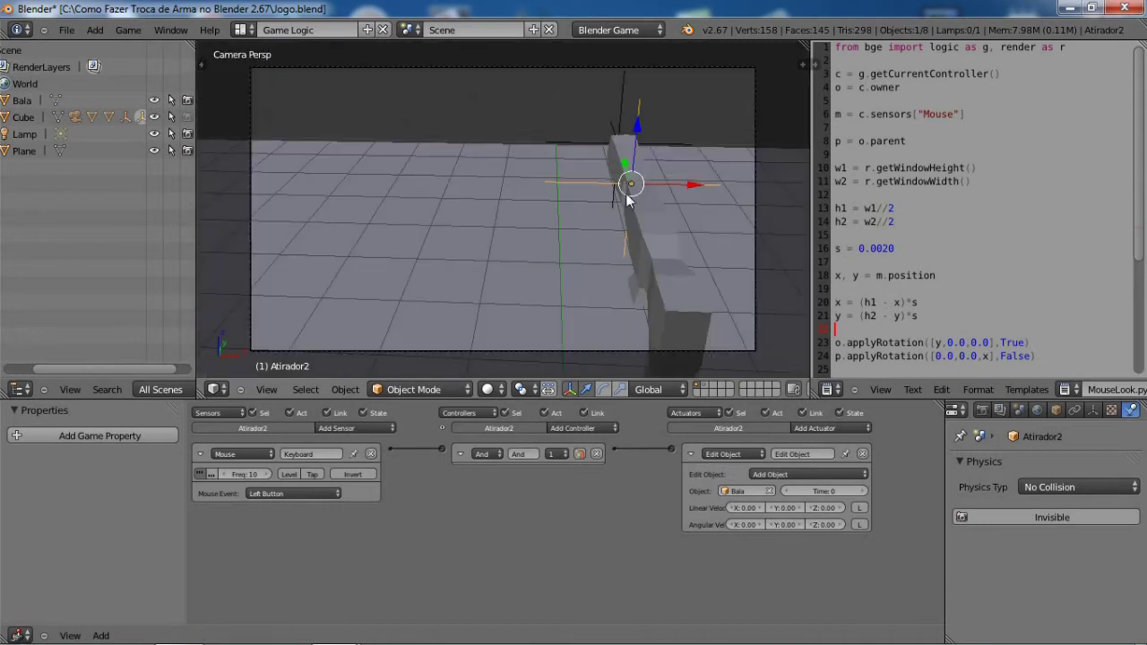
key(p)
click(392, 319)
key(Escape)
key(p)
key(Escape)
click(198, 474)
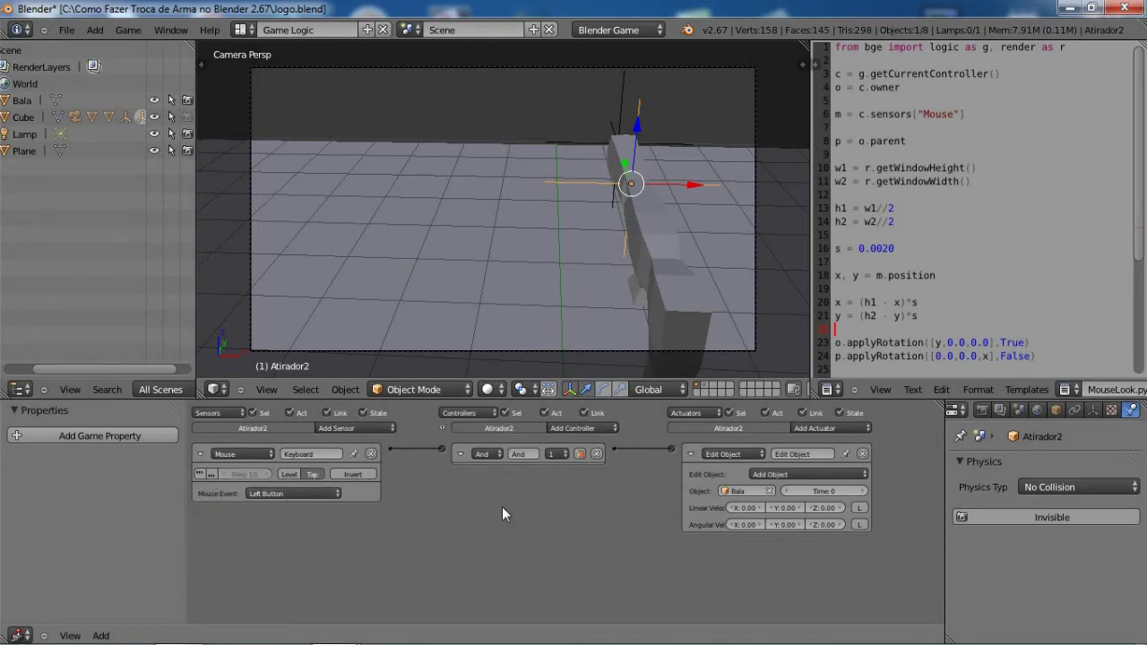
key(p)
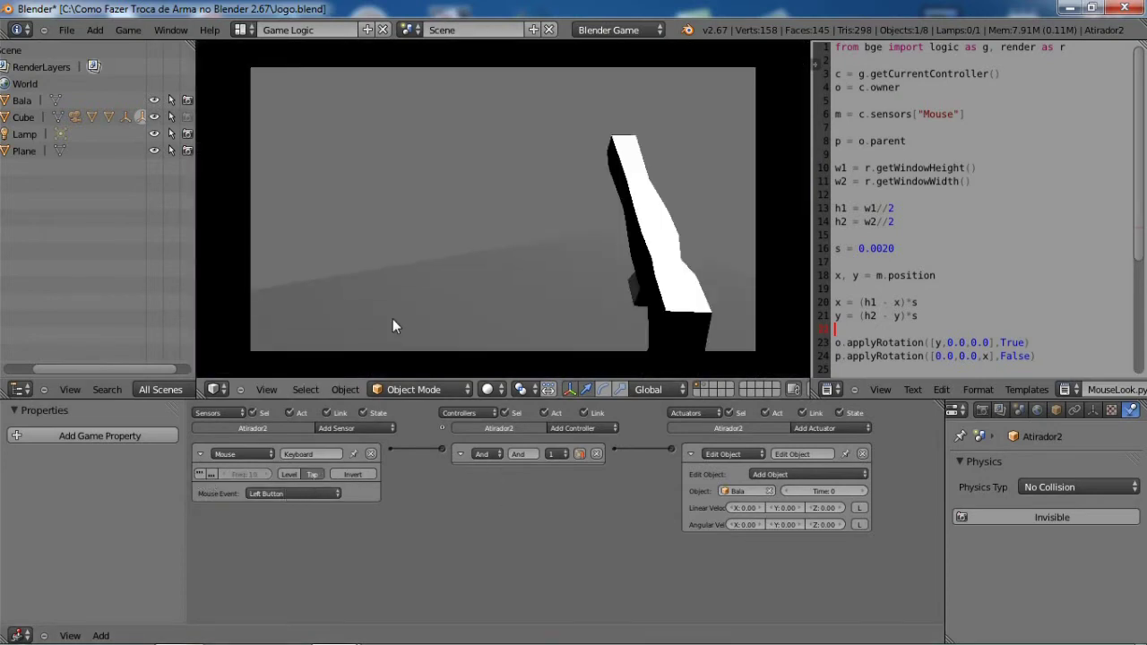
click(393, 320)
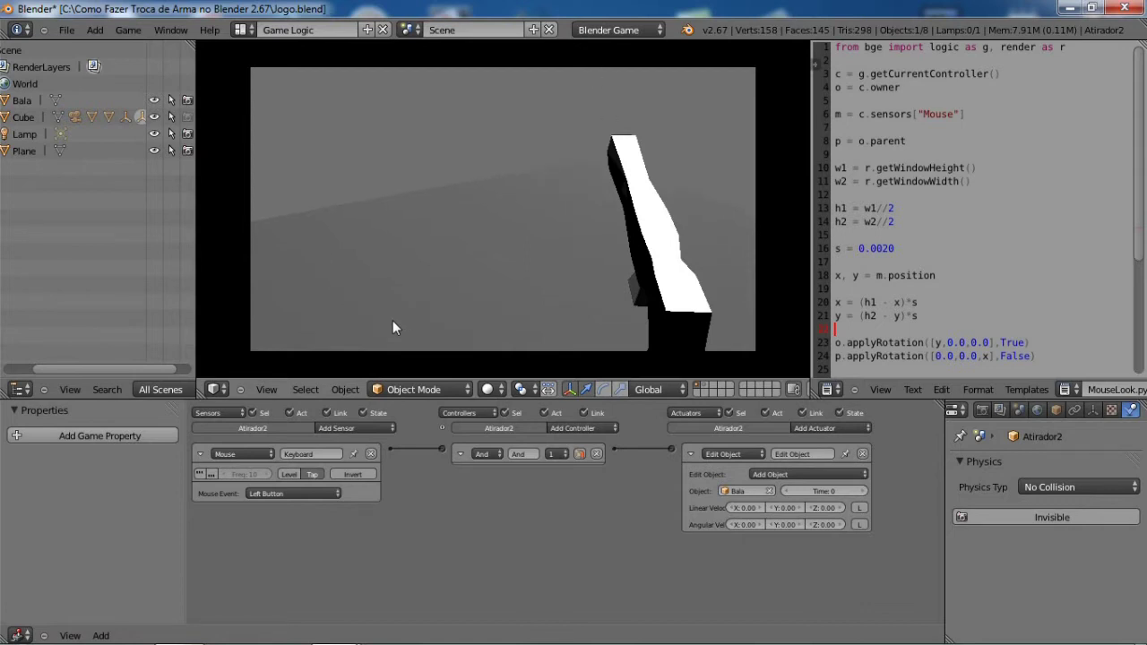
key(Escape)
right_click(617, 206)
right_click(614, 204)
right_click(599, 187)
right_click(597, 181)
right_click(586, 152)
right_click(588, 176)
right_click(591, 181)
Step: Orbit to an orthographic overhead view and cycle selection to reach the Arma 1 gun
key(KP_0)
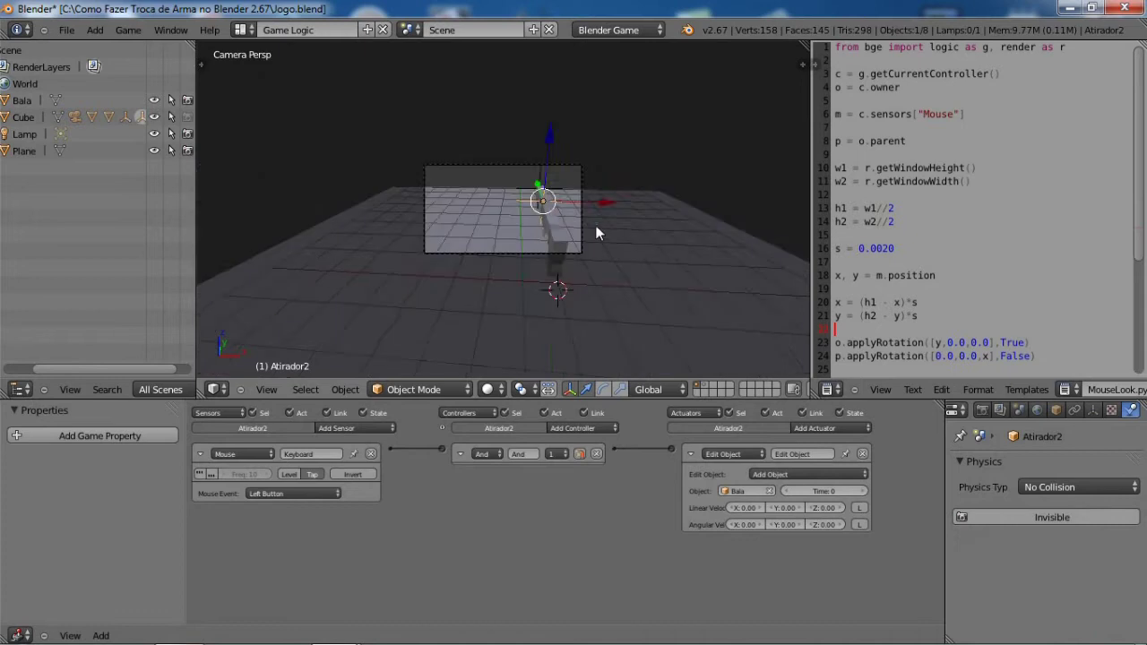
key(KP_0)
key(KP_5)
middle_drag(584, 211, 657, 219)
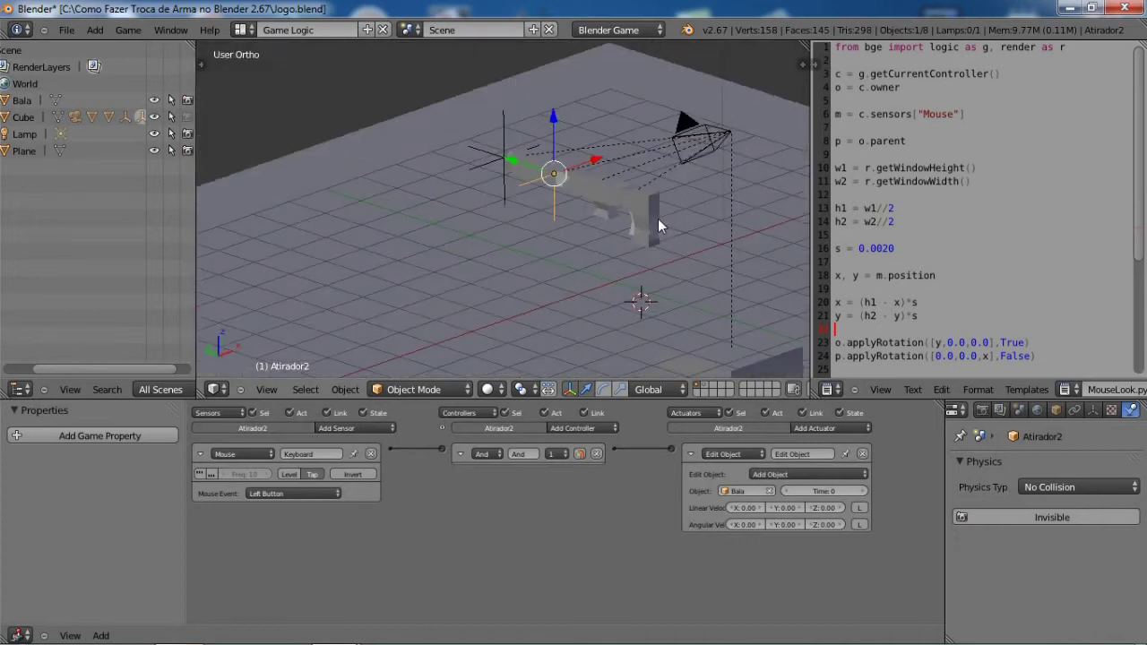
right_click(607, 220)
right_click(584, 201)
right_click(583, 204)
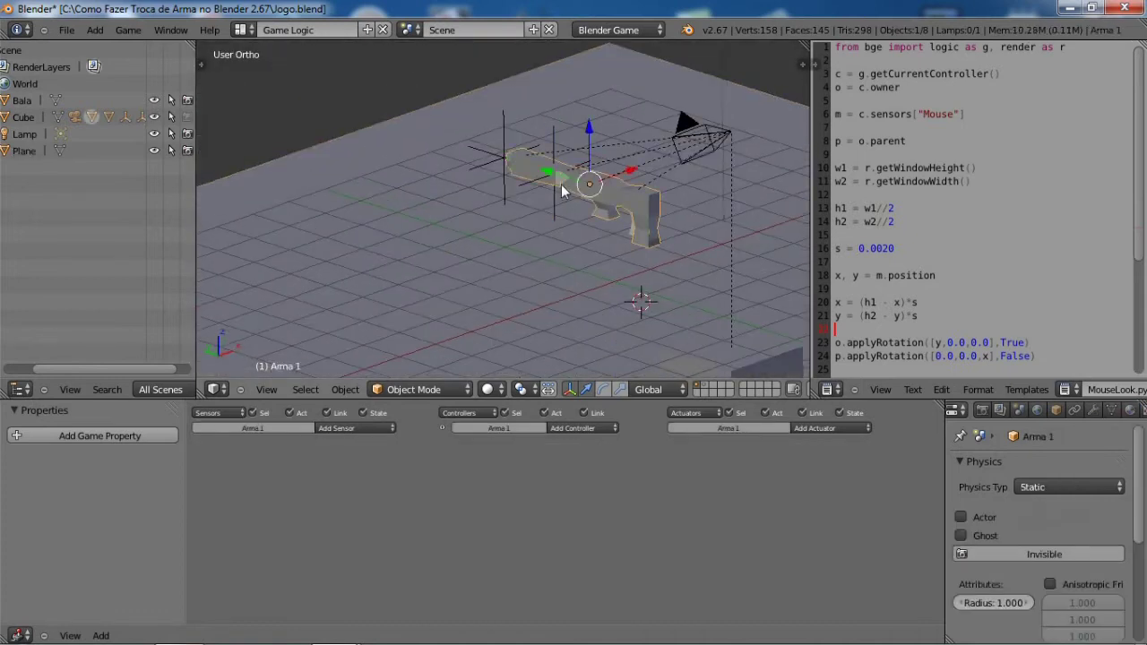
right_click(559, 183)
right_click(469, 154)
right_click(481, 164)
right_click(548, 175)
Step: Return to the camera view and confirm Arma 1 is selected by starting and cancelling a move
scroll(641, 206, up, 3)
middle_drag(640, 206, 674, 197)
key(KP_0)
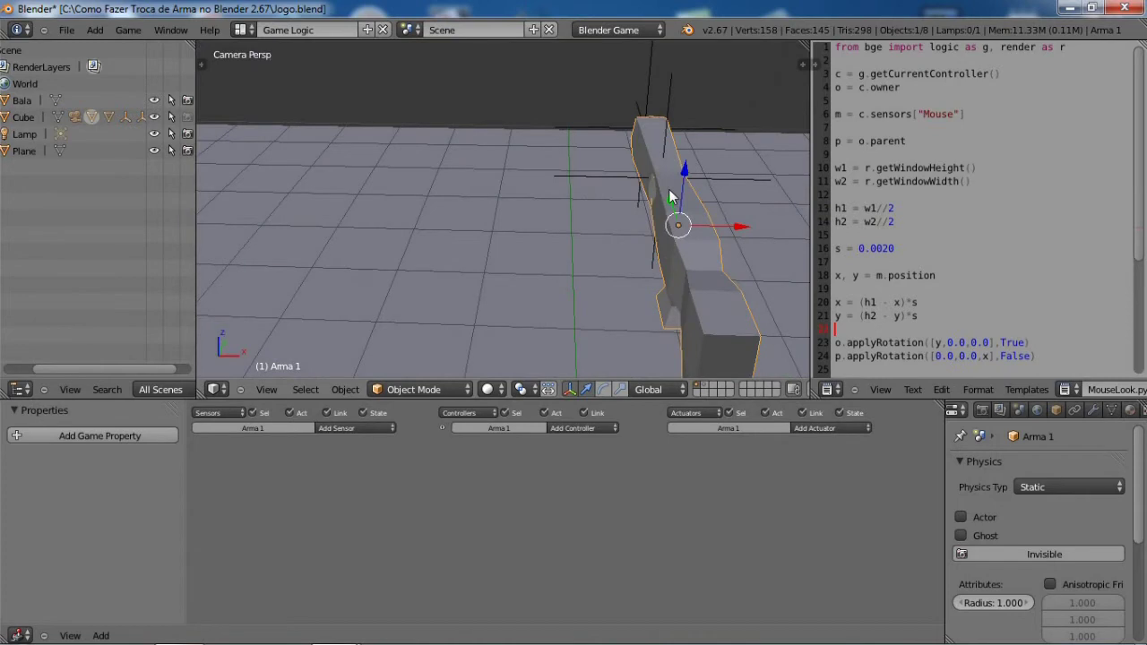
scroll(669, 197, down, 3)
scroll(666, 189, up, 2)
scroll(666, 189, up, 1)
scroll(672, 206, down, 1)
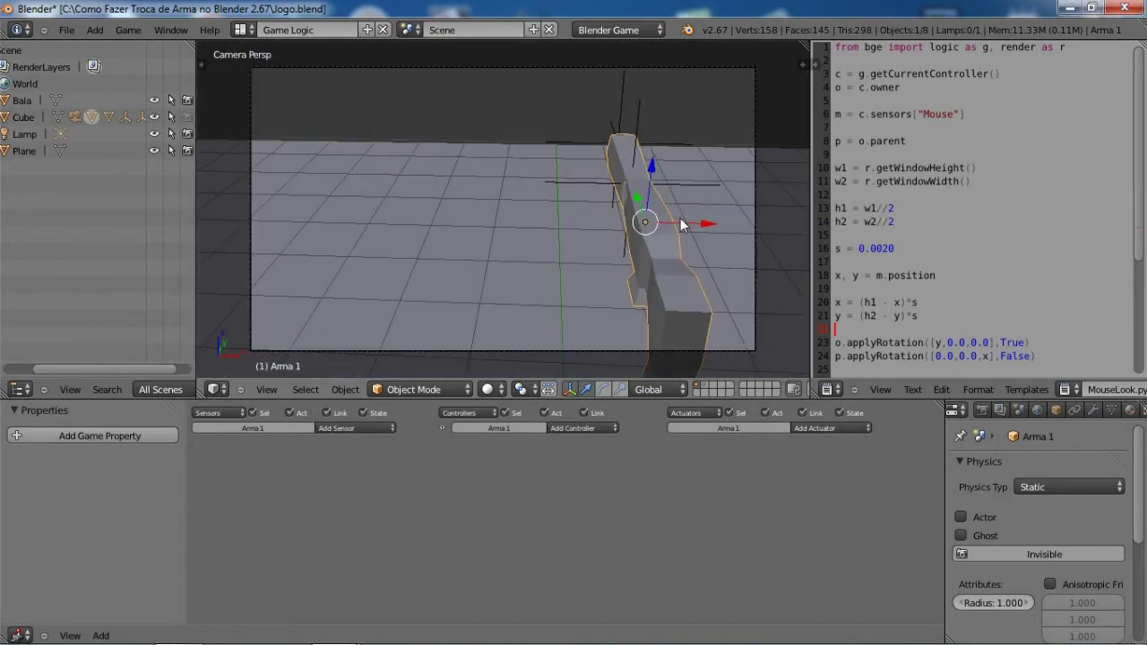
key(g)
right_click(378, 238)
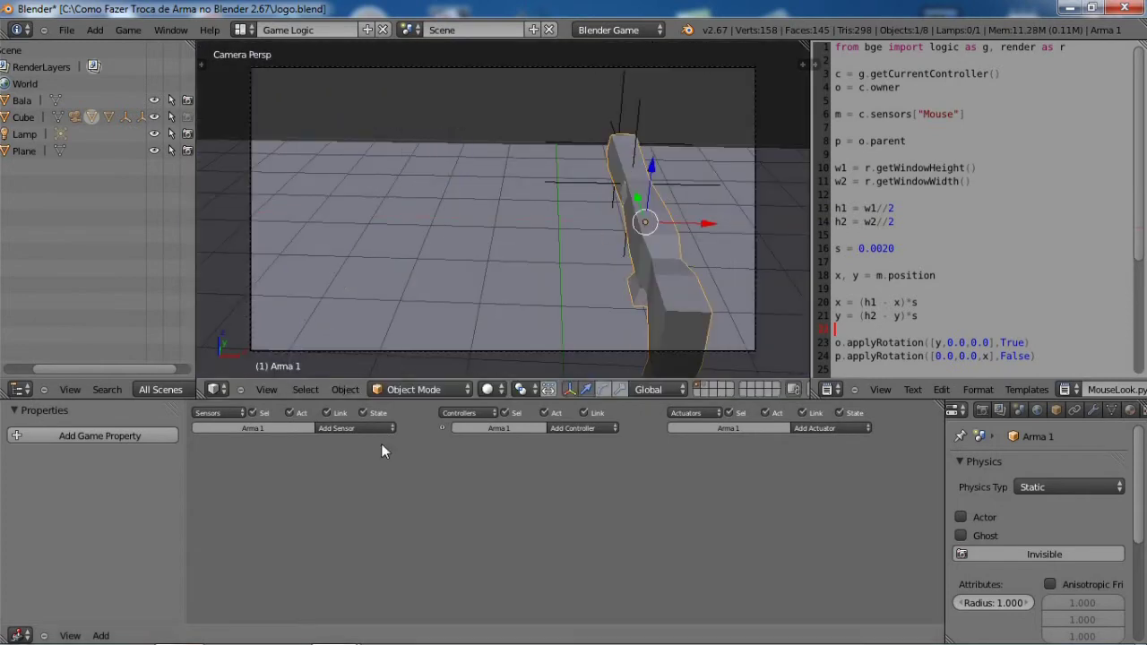
Step: Add an Integer game property named Arma with value 1 to Arma 1
click(108, 441)
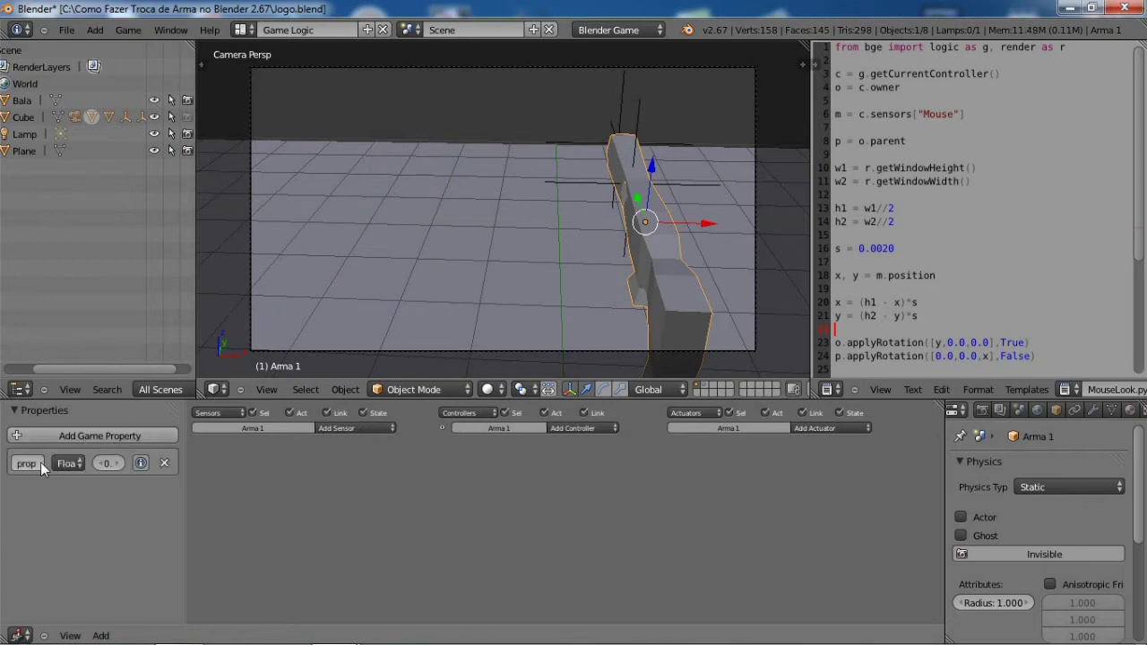
click(40, 463)
text(Arm)
click(69, 464)
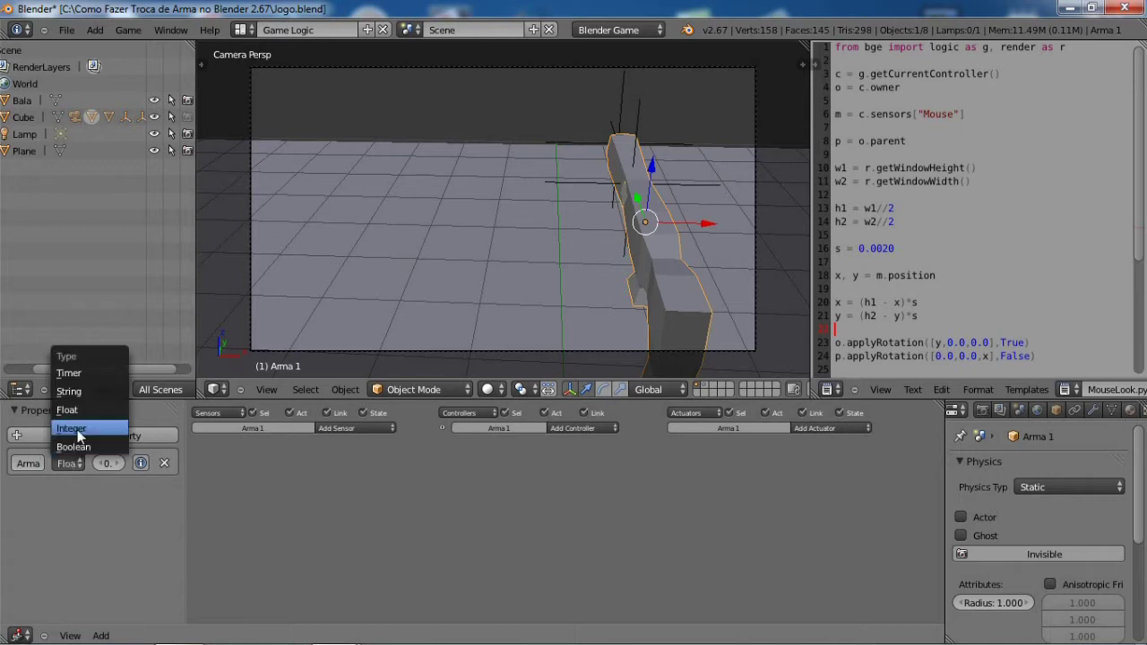
click(79, 430)
click(117, 464)
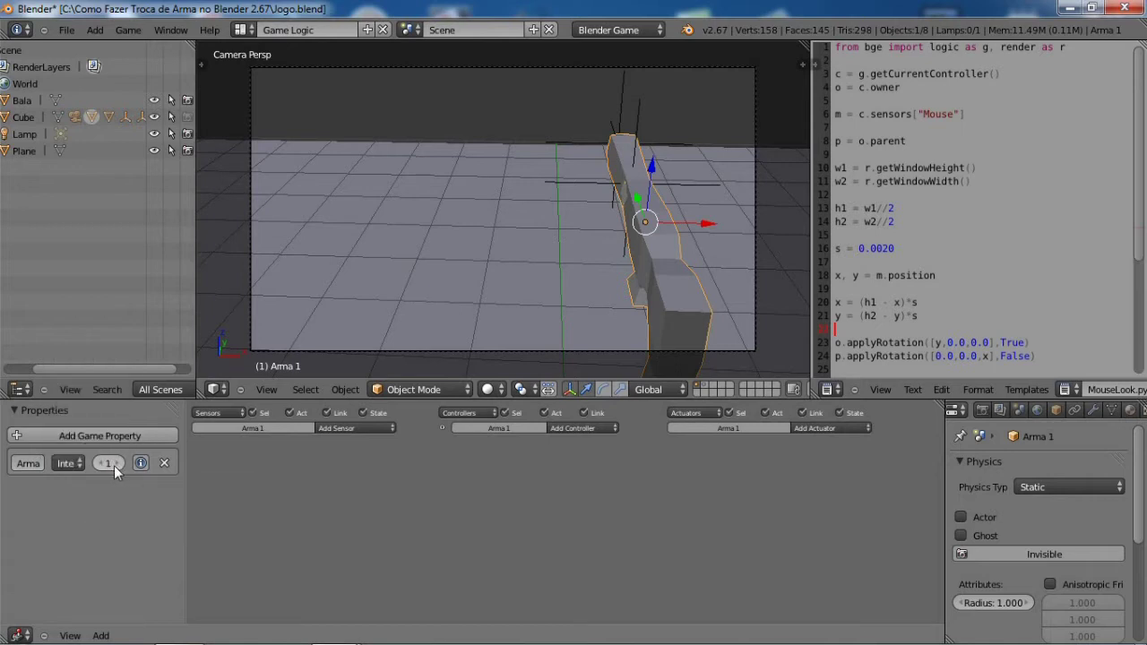
Step: Give Arma 2 an Integer Arma property with value 1, then reselect Arma 1
right_click(630, 265)
right_click(646, 268)
right_click(646, 268)
click(97, 436)
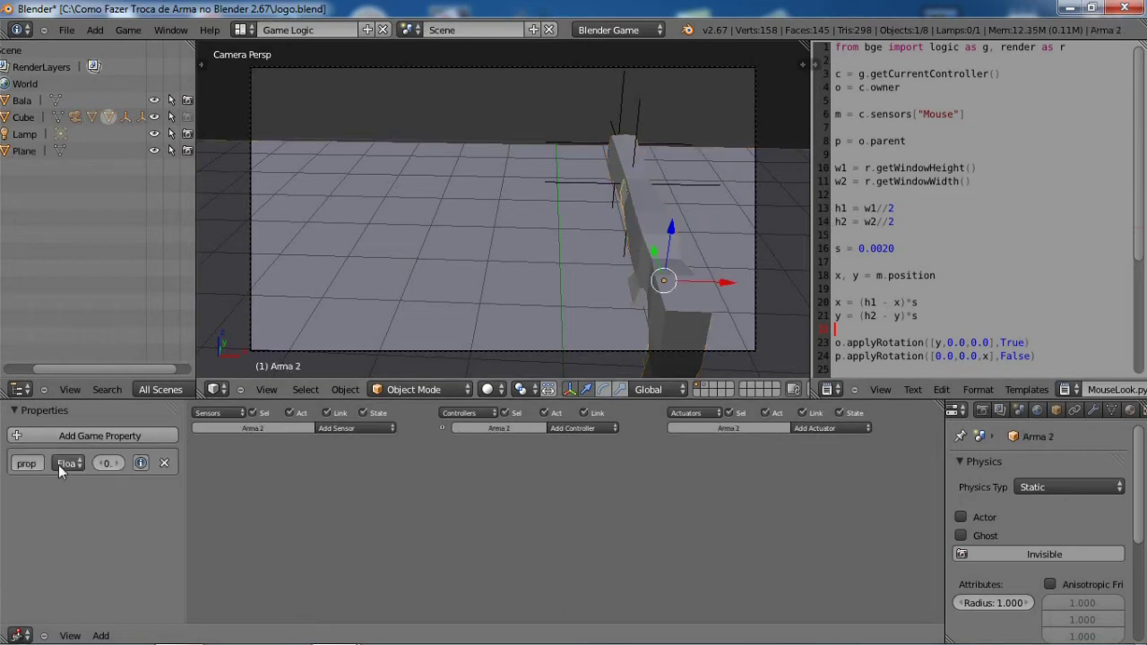
text(ma)
key(Return)
click(67, 462)
click(99, 428)
click(124, 463)
right_click(668, 310)
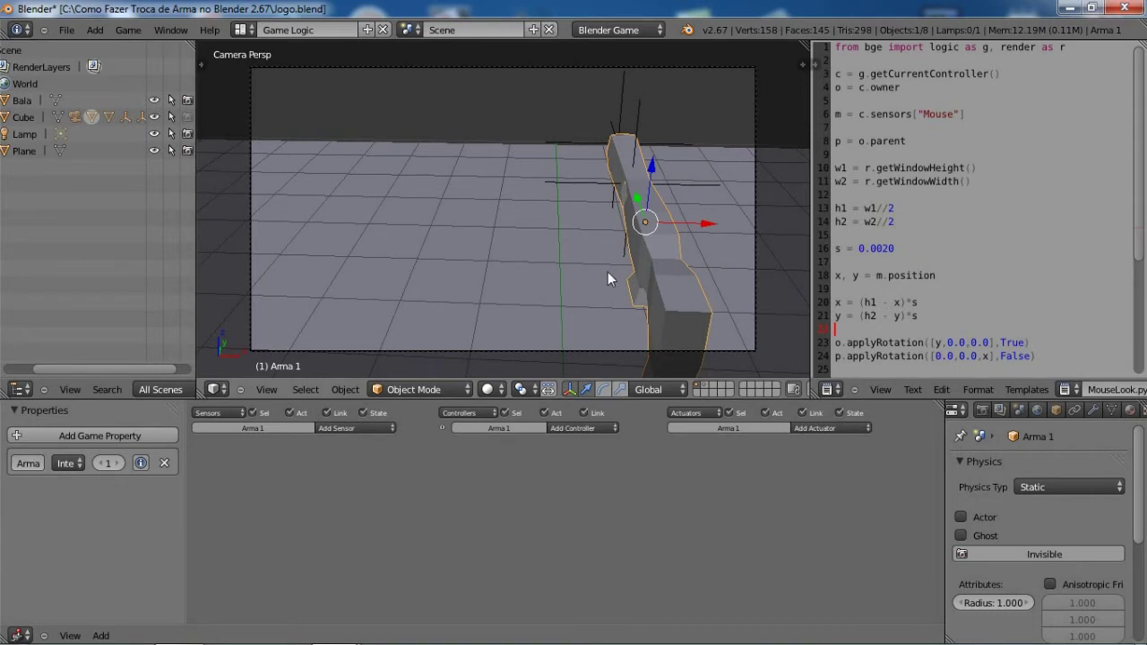
Step: Add a Property sensor and a Visibility actuator to Arma 1
click(365, 425)
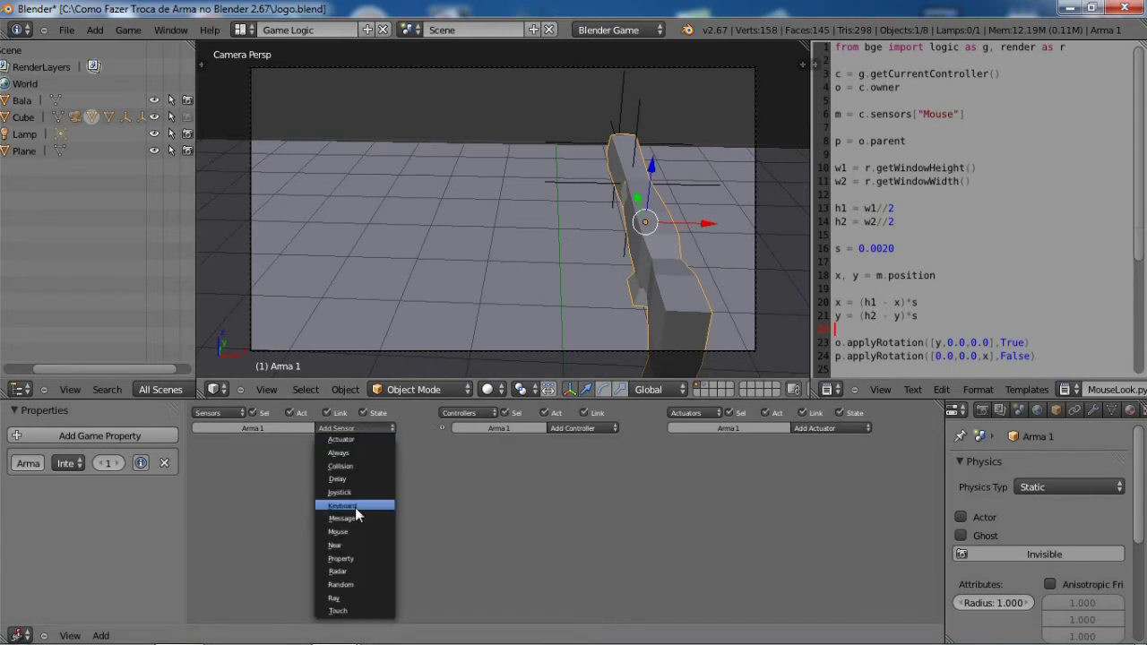
click(356, 558)
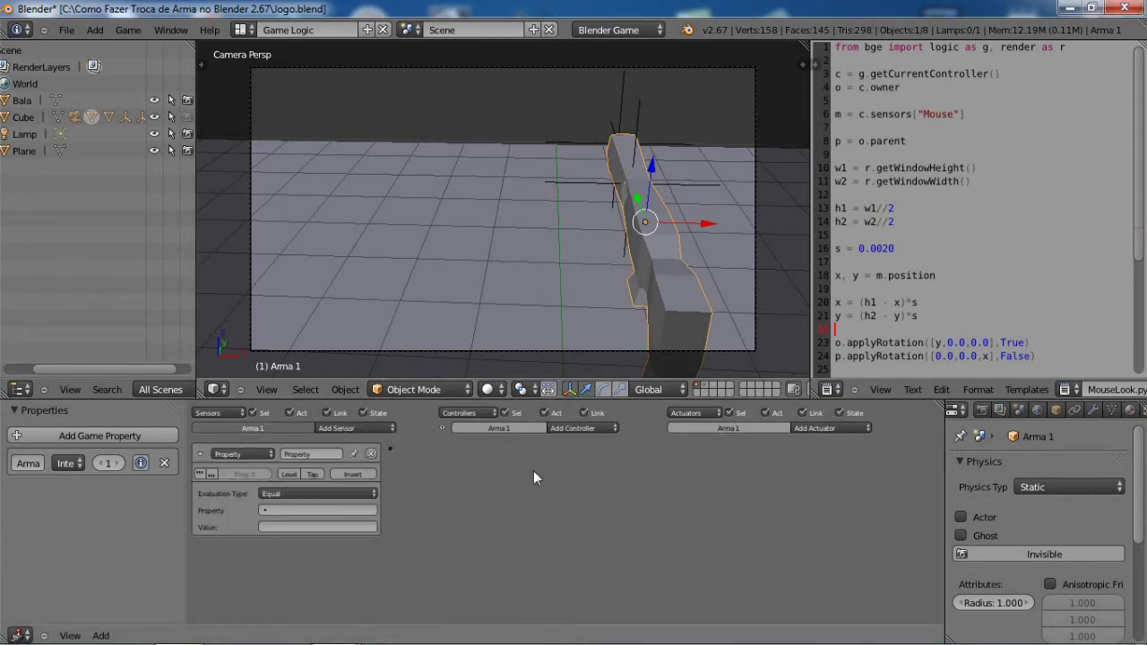
click(591, 429)
click(590, 440)
click(828, 427)
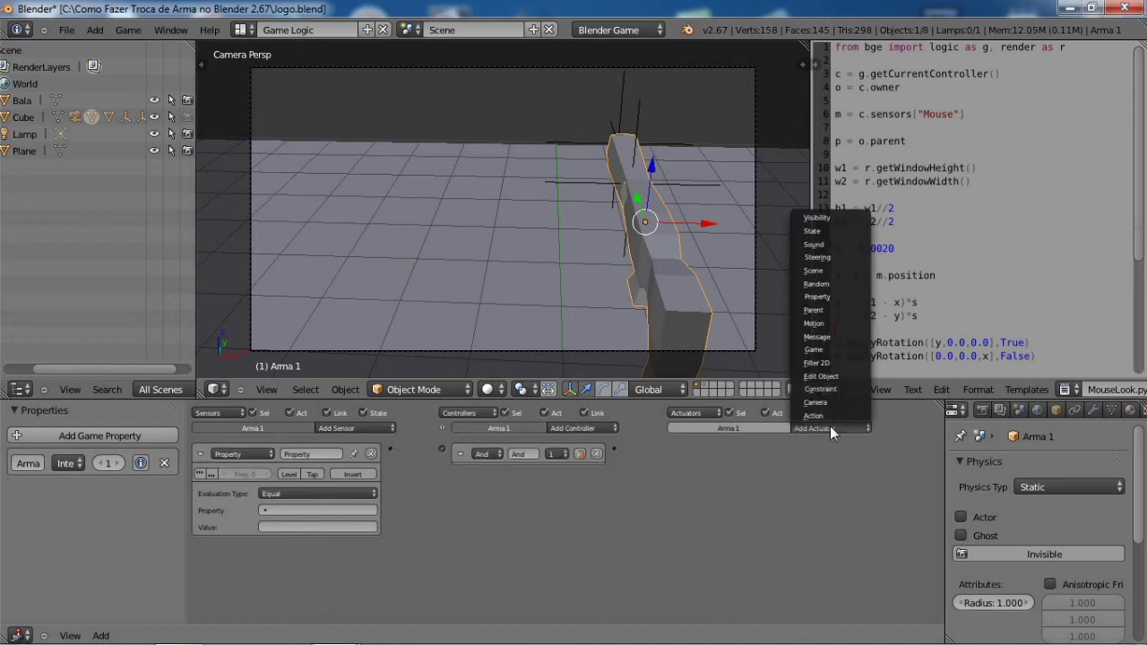
click(831, 217)
Step: Link the Property sensor through the And controller to the Visibility actuator
drag(616, 448, 614, 449)
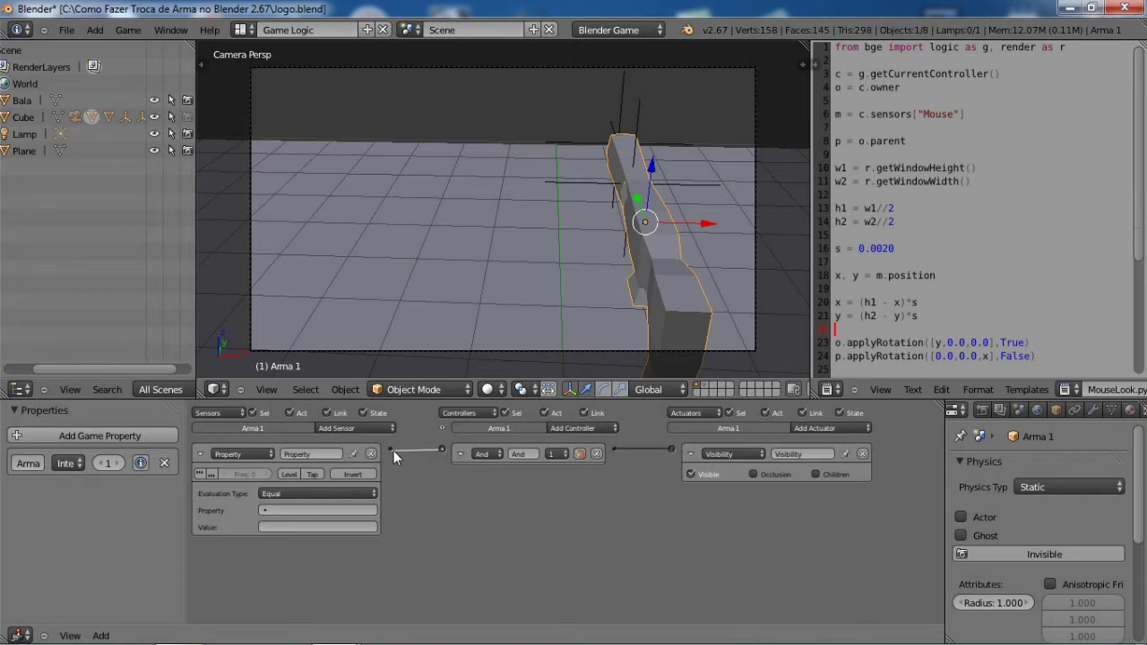
click(456, 451)
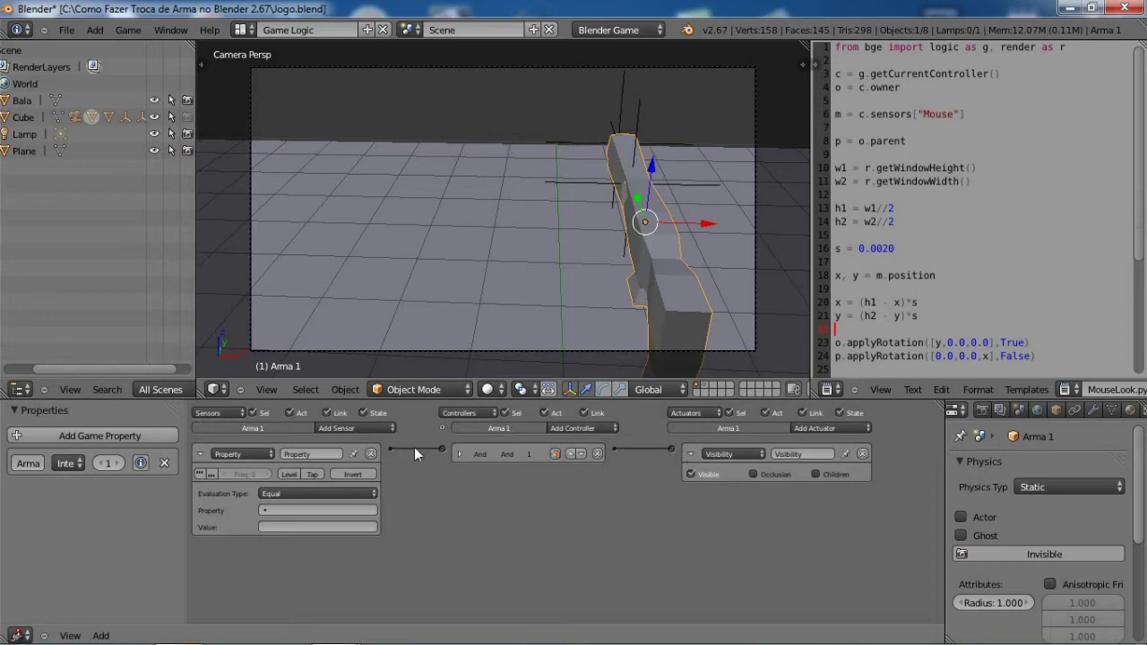
mouse_move(441, 458)
mouse_down()
mouse_move(444, 447)
mouse_move(393, 449)
mouse_up()
drag(634, 446, 618, 450)
Step: Set the Property sensor to check Arma with value 1
click(271, 511)
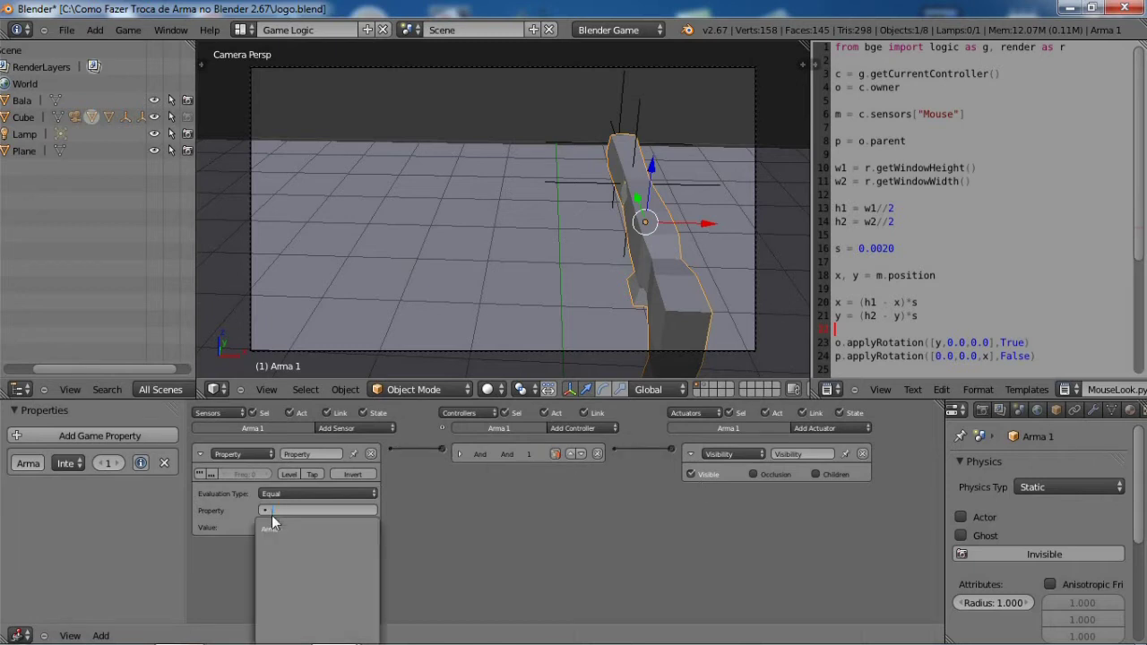
click(268, 528)
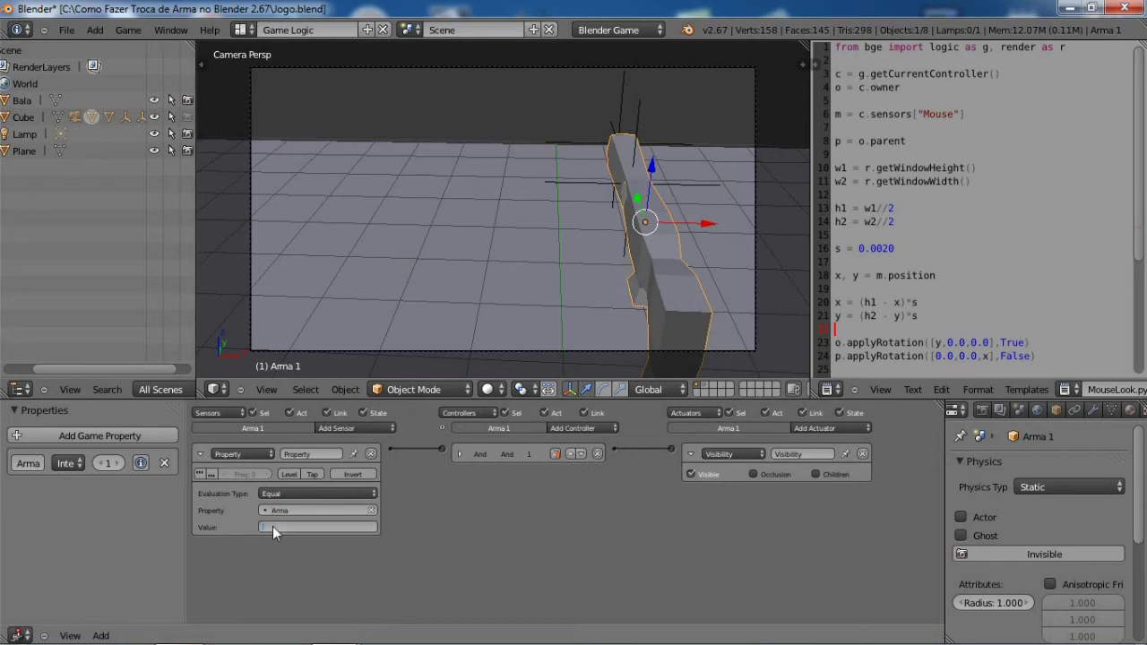
text(1)
click(286, 515)
click(289, 514)
click(311, 549)
Step: Add a second Property sensor checking Arma equals 2
click(201, 453)
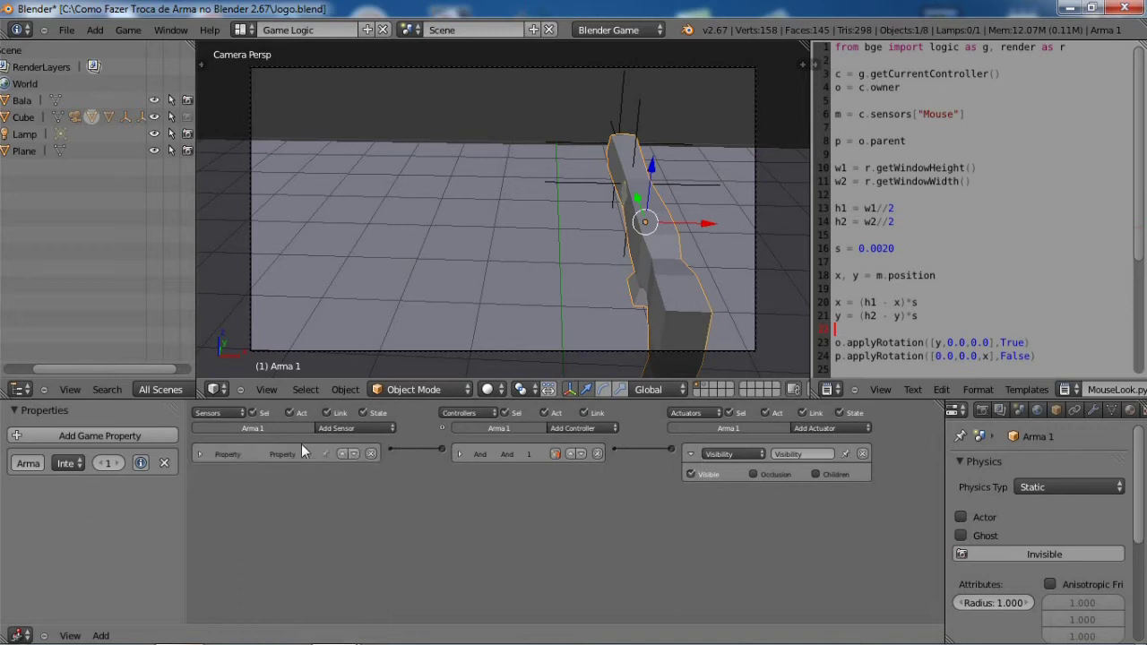
click(347, 429)
click(371, 557)
click(281, 529)
click(290, 534)
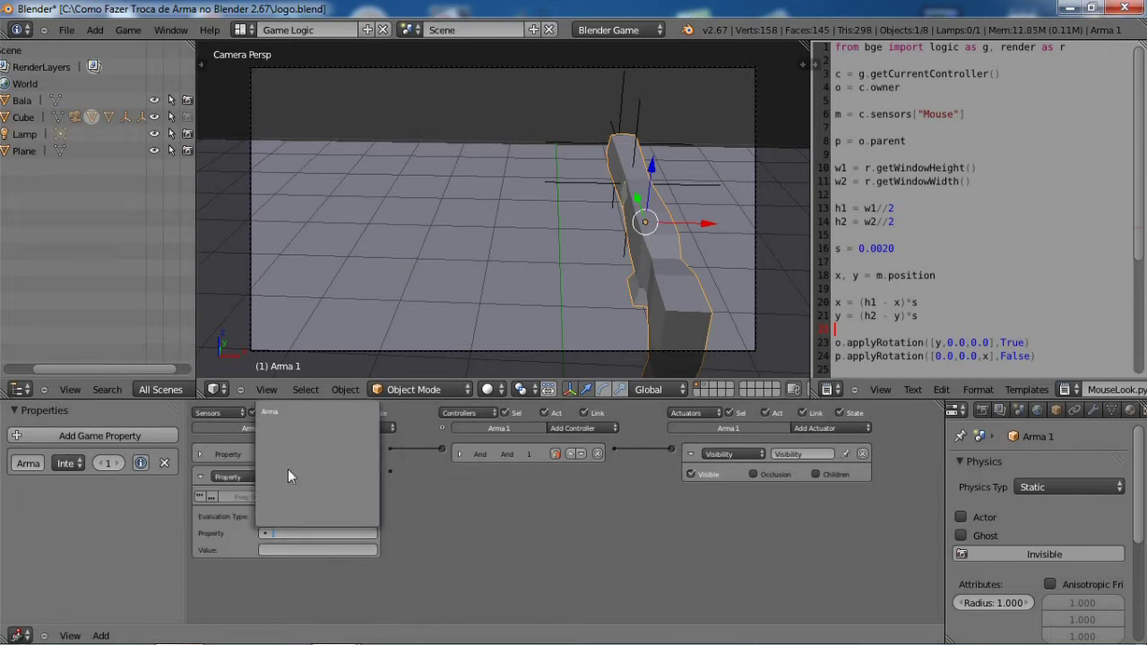
click(268, 411)
click(318, 549)
text(2)
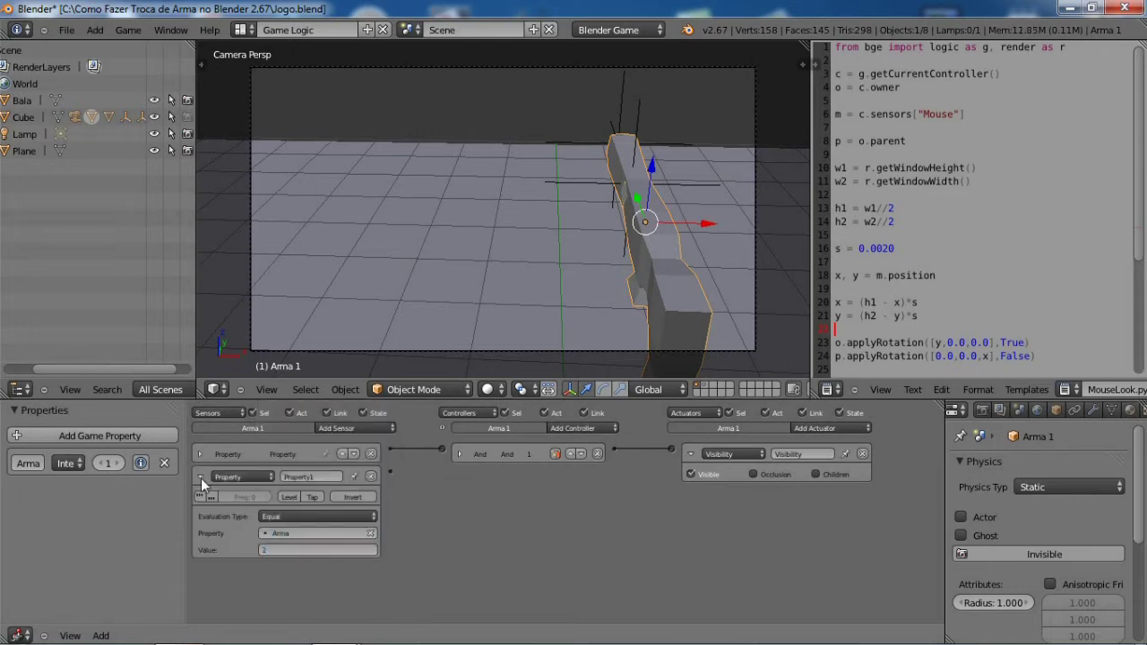
click(201, 477)
Step: Add and link And1 and Visibility1, set the Arma property to 2, and run the game
click(579, 429)
click(577, 439)
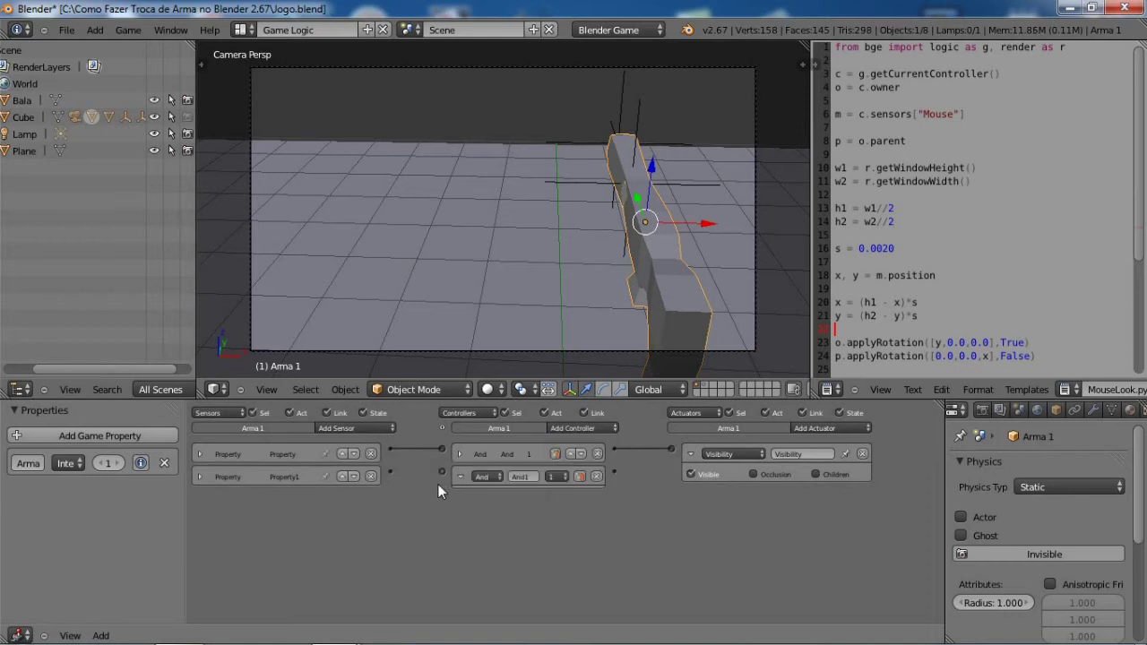
drag(392, 474, 392, 471)
click(824, 428)
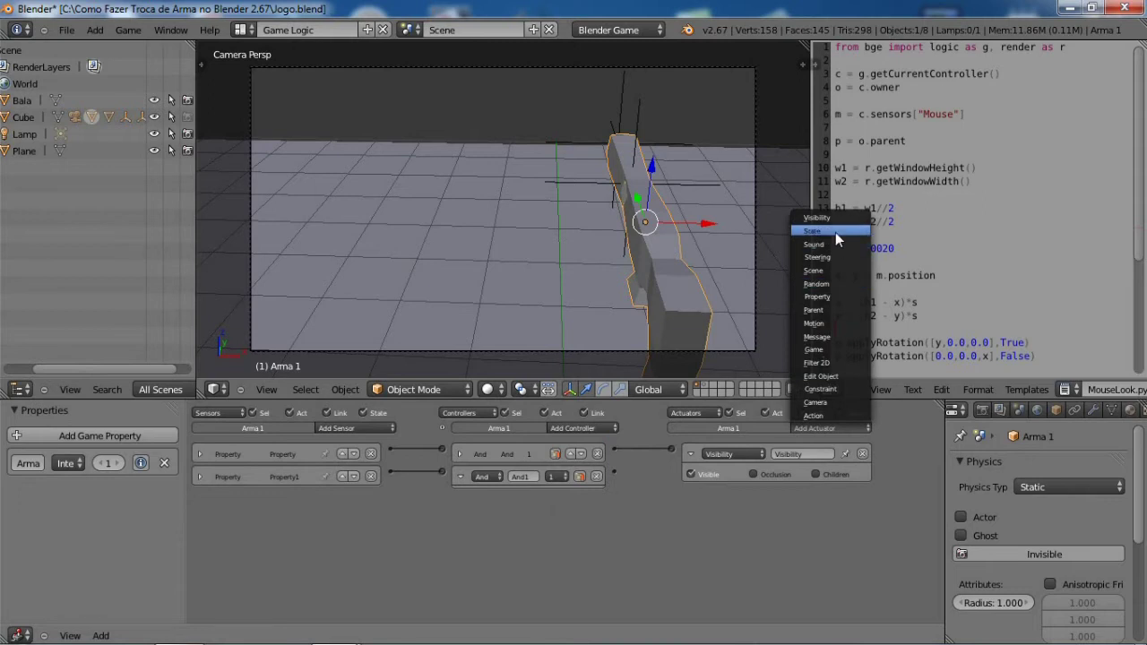
key(Return)
drag(619, 467, 621, 466)
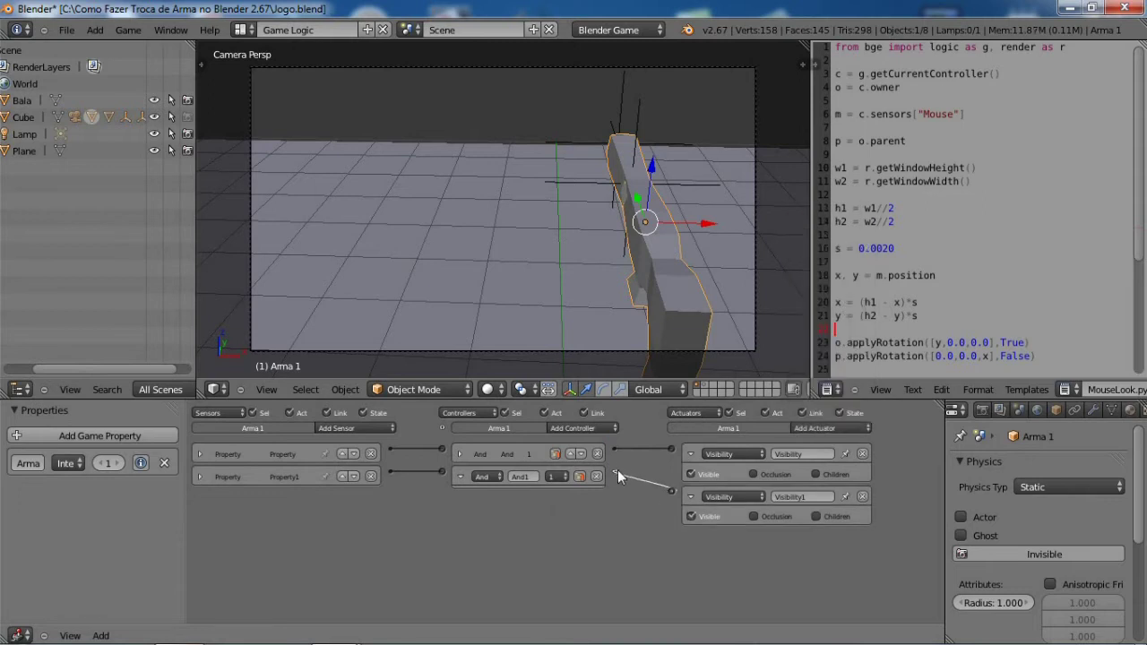
click(690, 496)
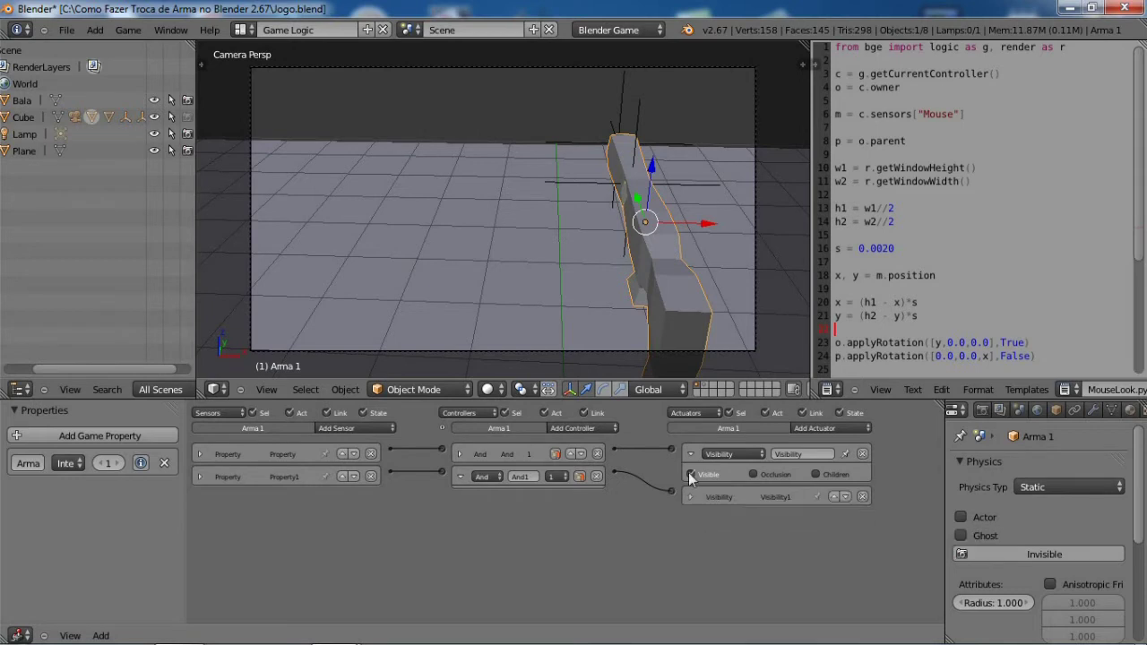
click(688, 453)
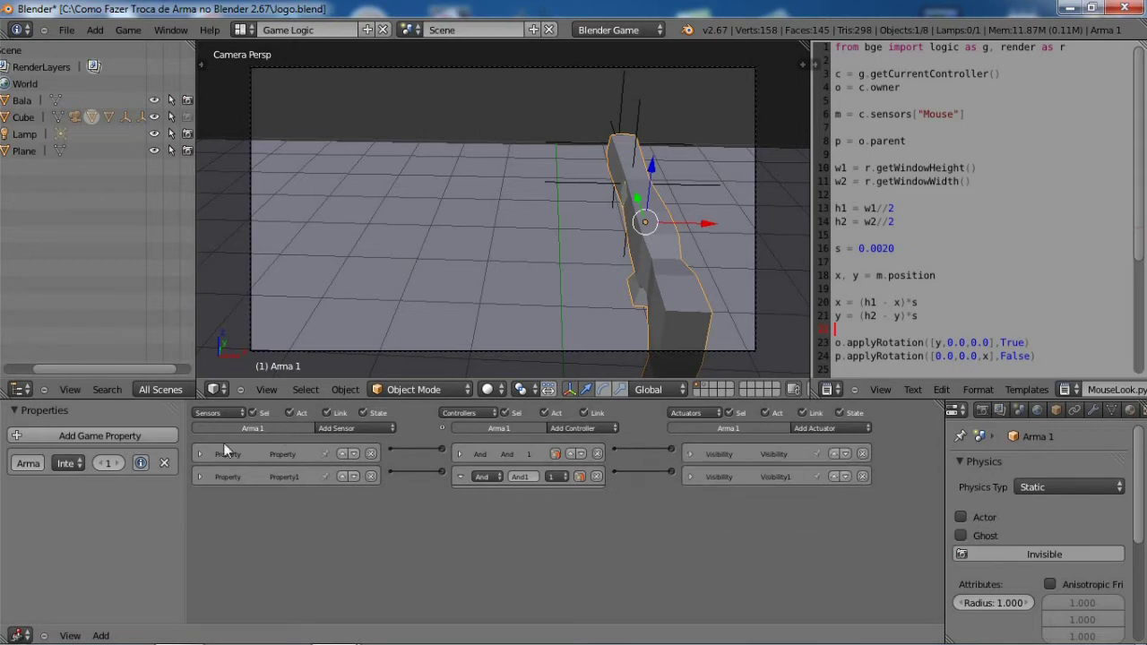
click(106, 463)
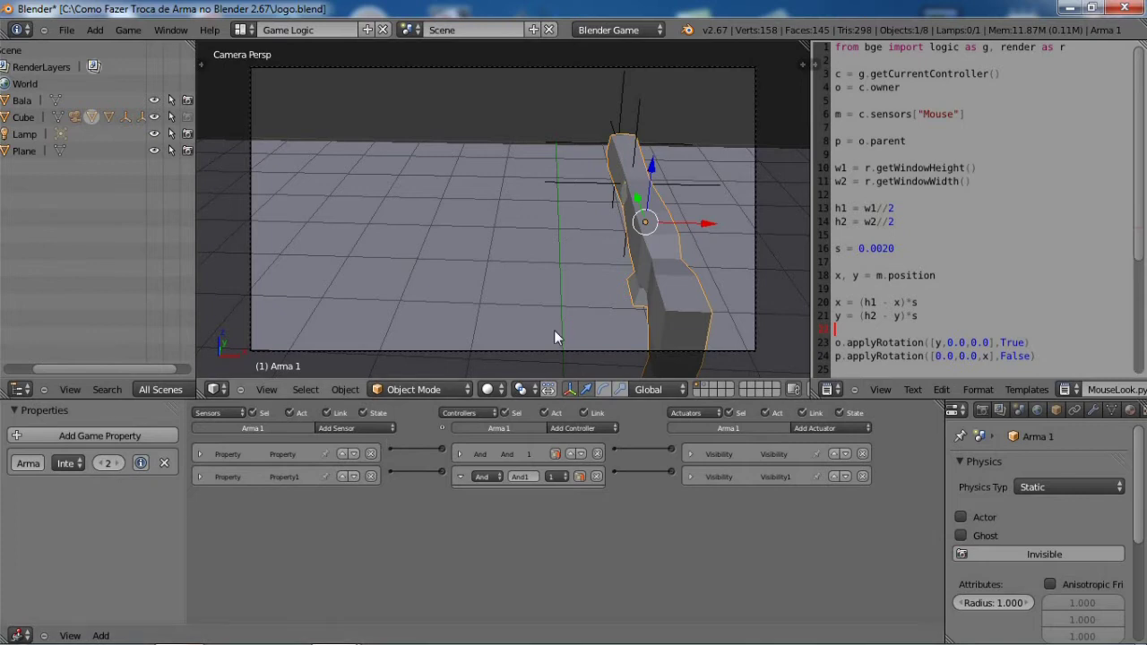
key(p)
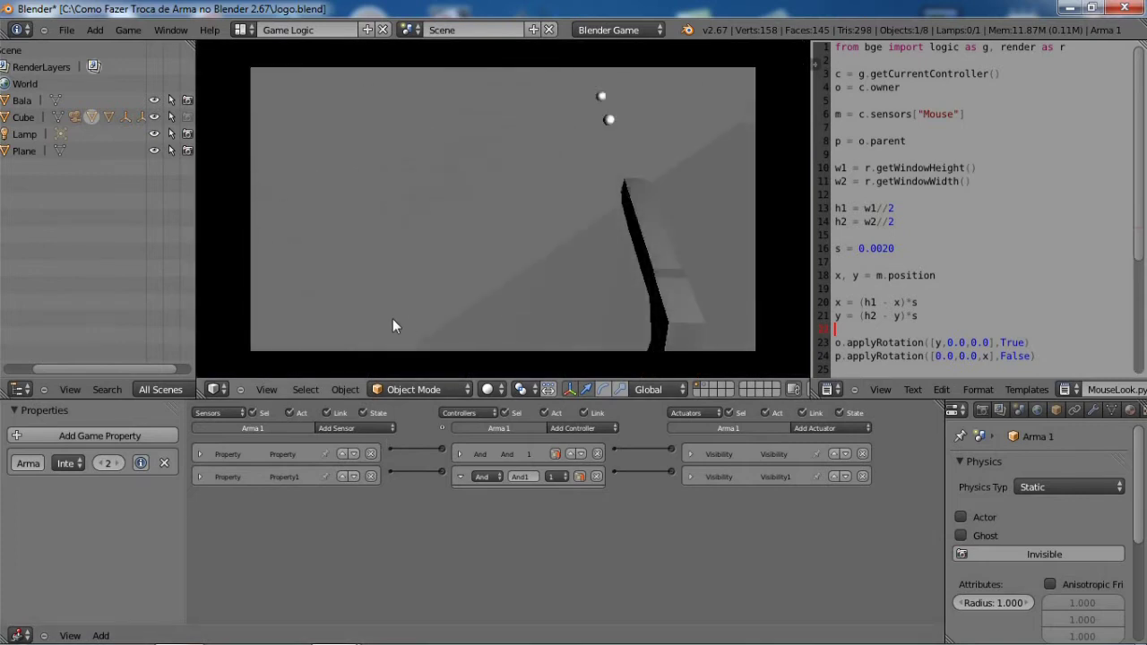
Step: Stop the game test that ran with Arma set to 2
key(Escape)
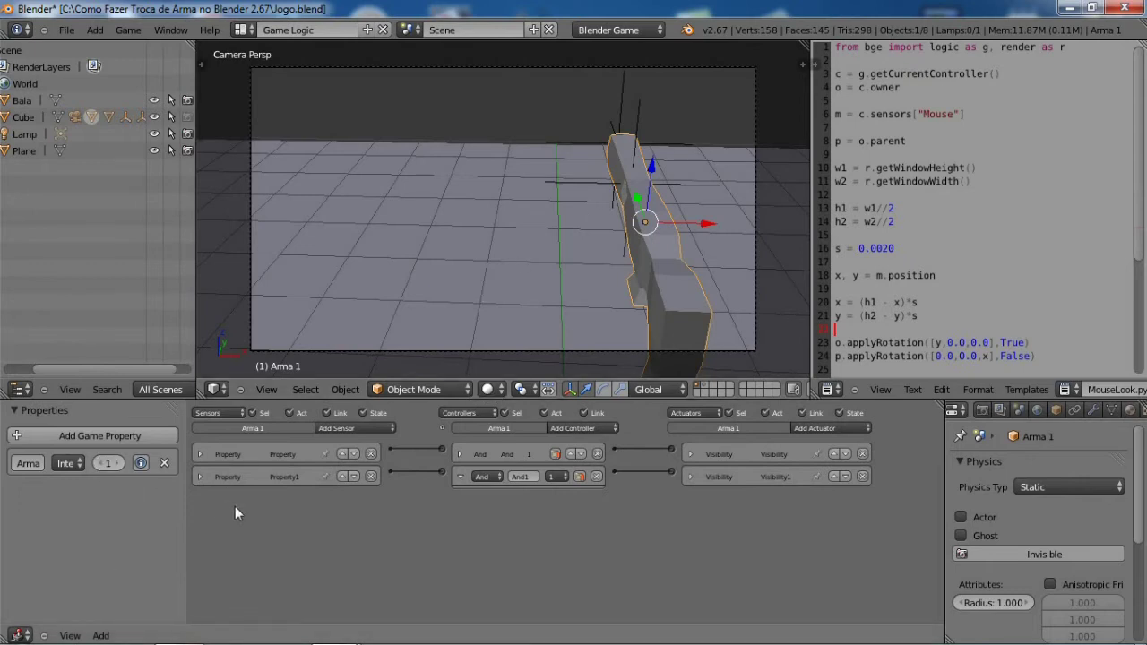
Step: Add two Message actuators and link them to the And and And1 controllers
click(842, 429)
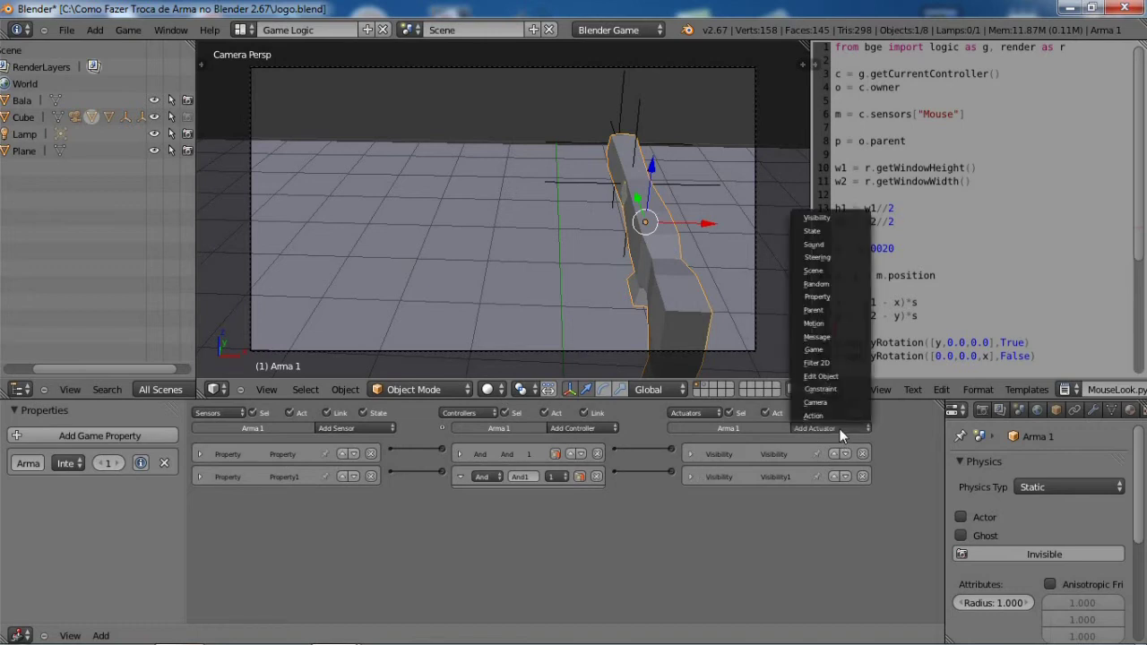
click(839, 339)
click(808, 430)
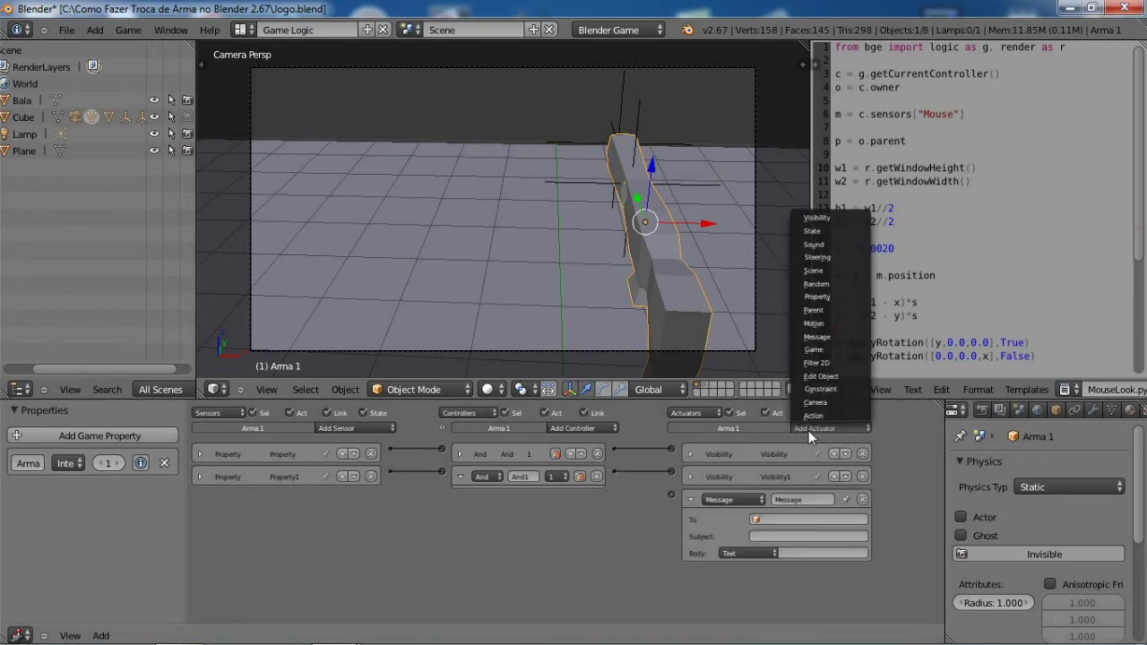
click(829, 333)
drag(615, 453, 616, 449)
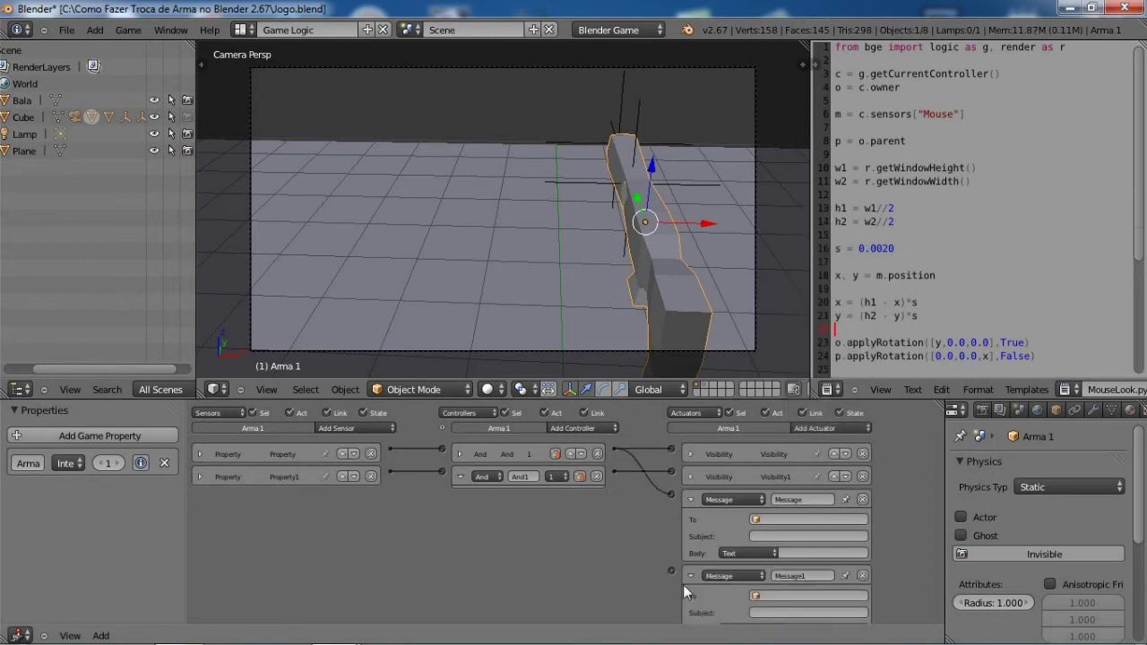
drag(672, 571, 615, 473)
Step: Set the first Message actuator's subject to 1 and collapse both Message bricks
click(768, 534)
text(1)
key(Return)
click(692, 499)
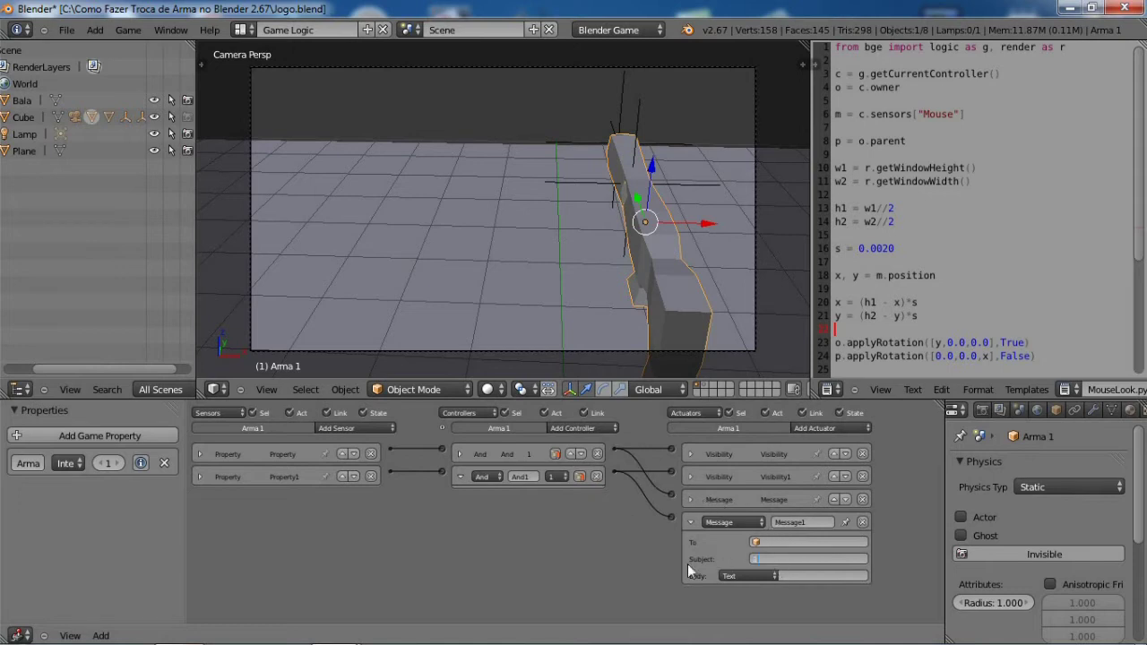
text(2)
click(688, 521)
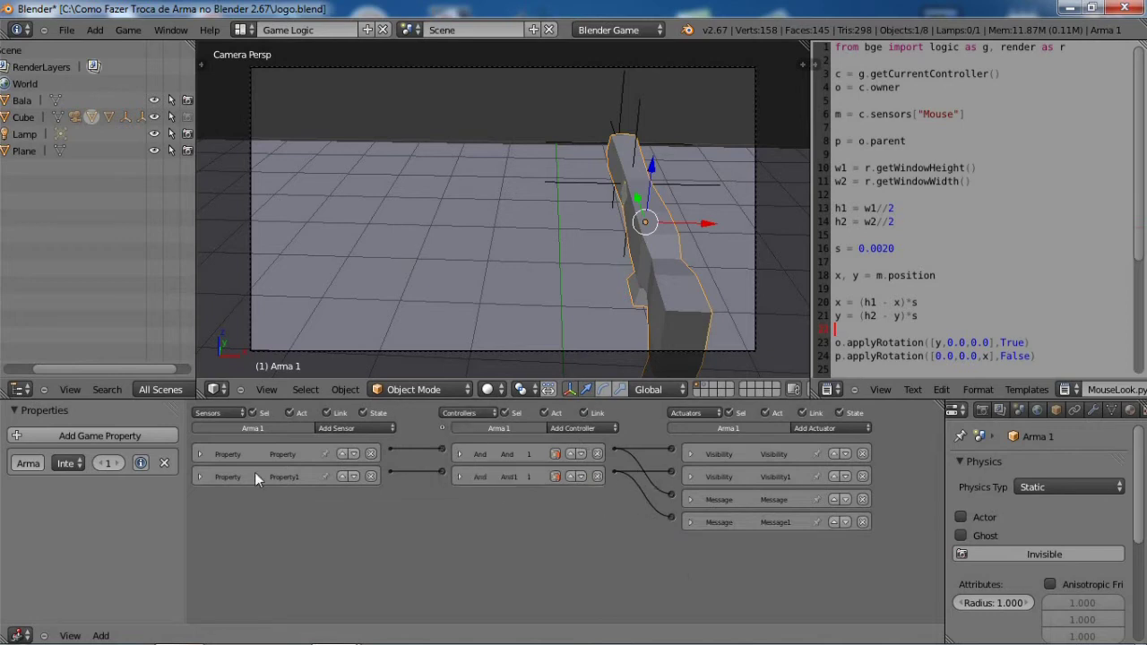
Step: Review the second sensor and first Message, then clear the 2 from Message1's subject
click(196, 475)
click(195, 475)
click(690, 500)
click(689, 502)
click(688, 521)
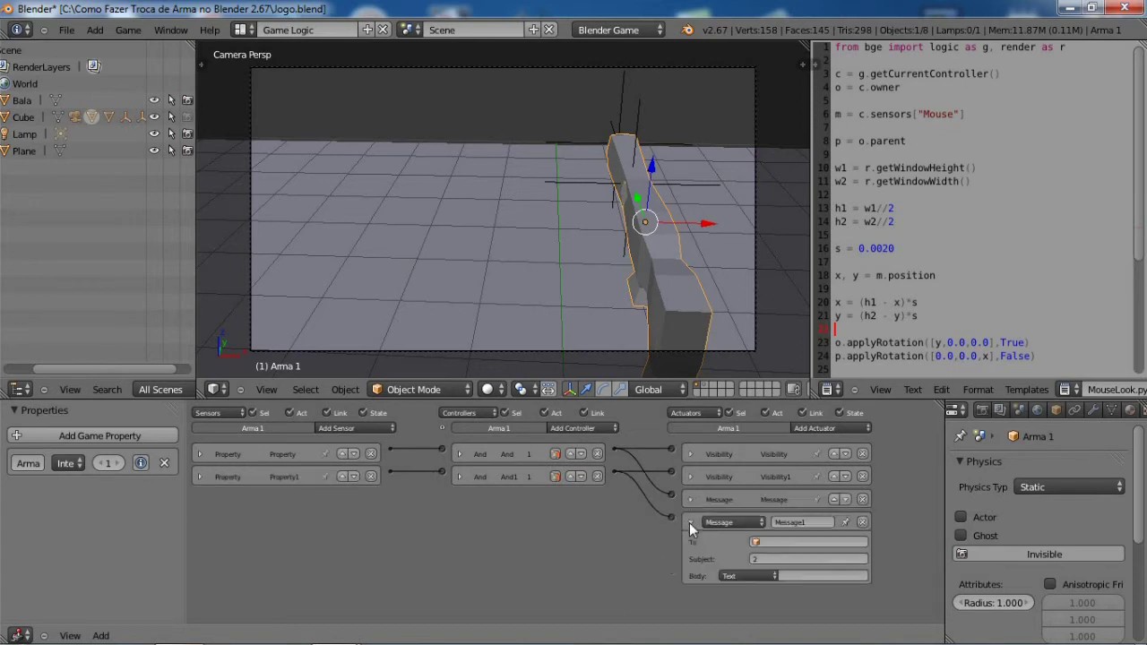
click(768, 558)
key(BackSpace)
click(690, 521)
Step: Inspect the first Property sensor, Visibility1 and first Message actuator settings
click(199, 453)
click(199, 453)
click(690, 477)
click(690, 477)
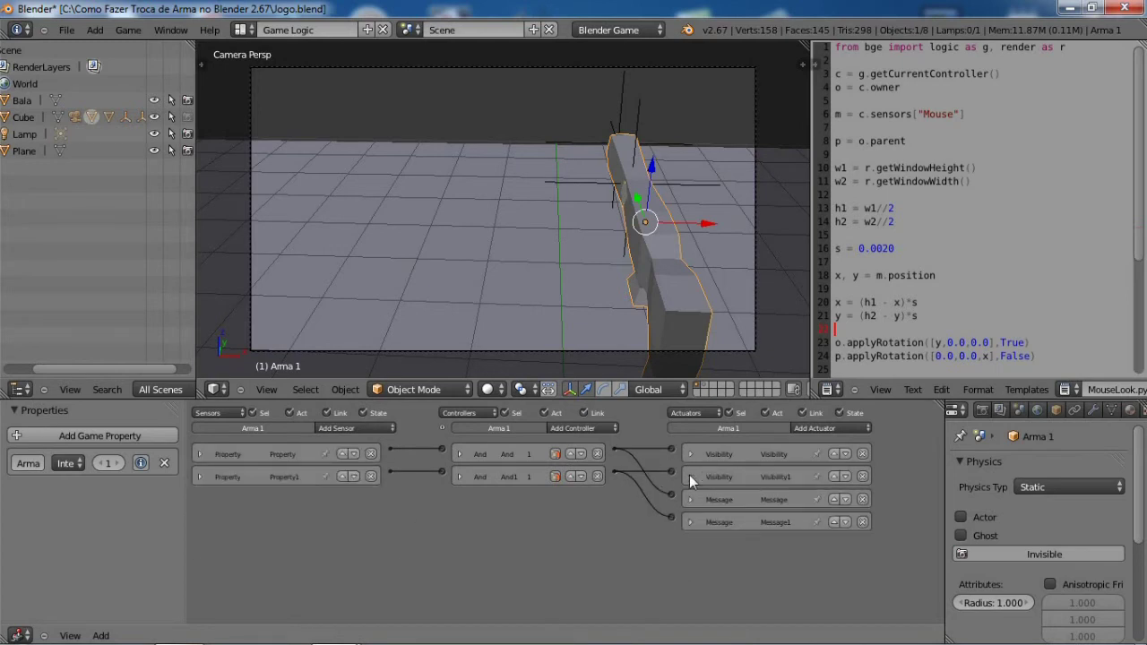
click(689, 499)
click(689, 498)
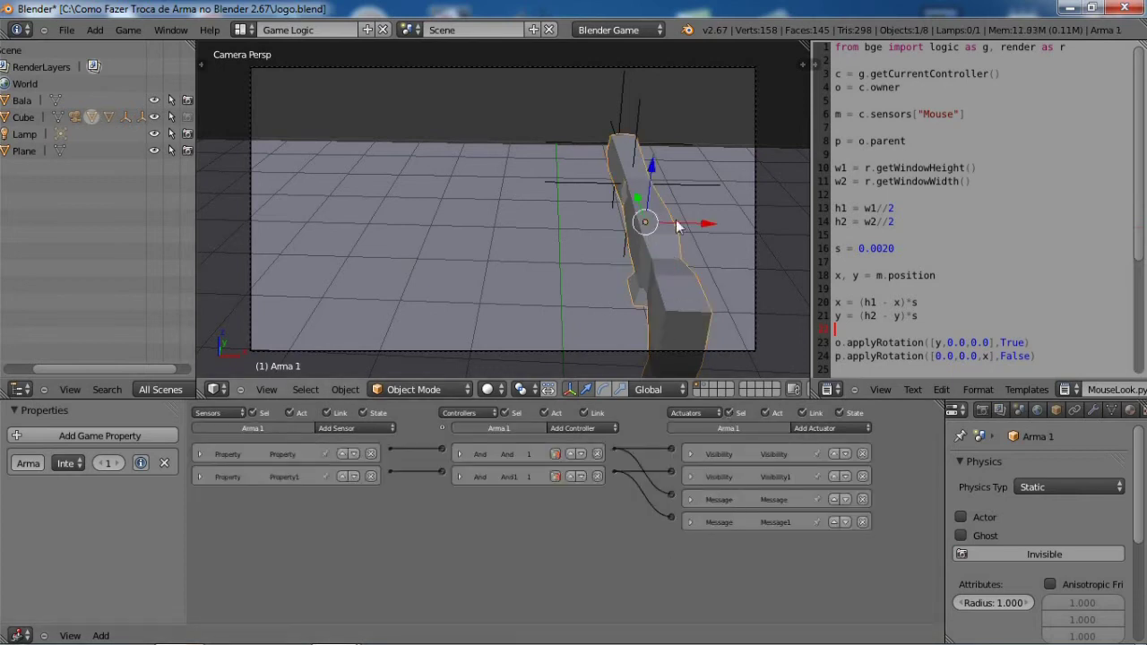
Step: Duplicate the weapon object and cancel moving the copy along X
key(shift+d)
key(x)
right_click(631, 239)
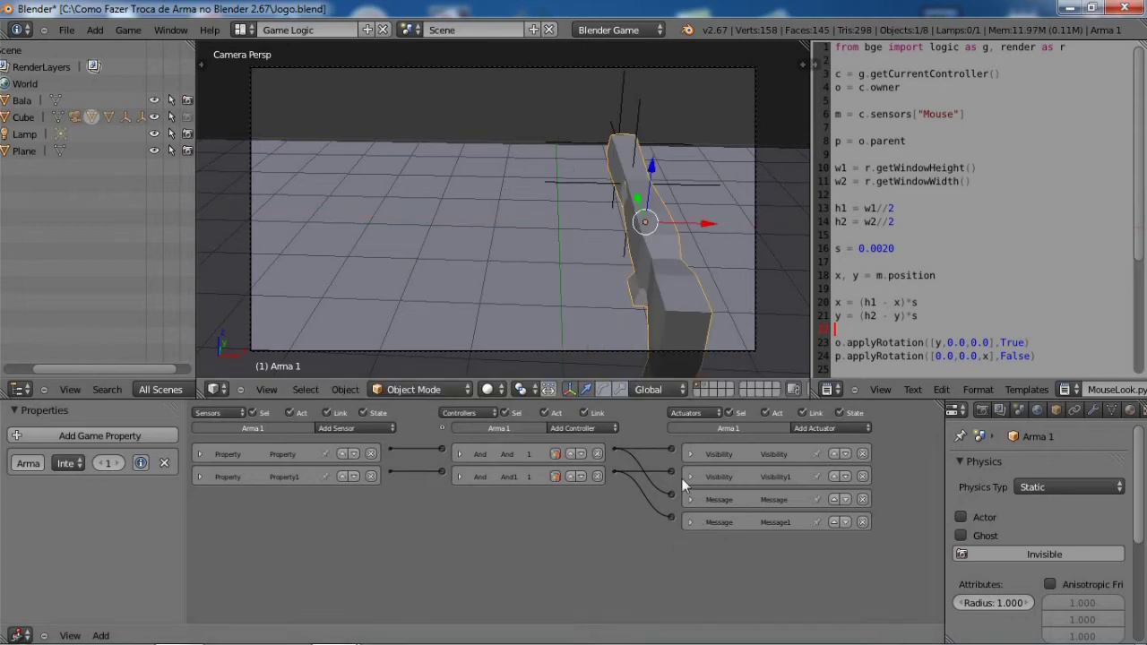
ctrl+scroll(684, 468, down, 3)
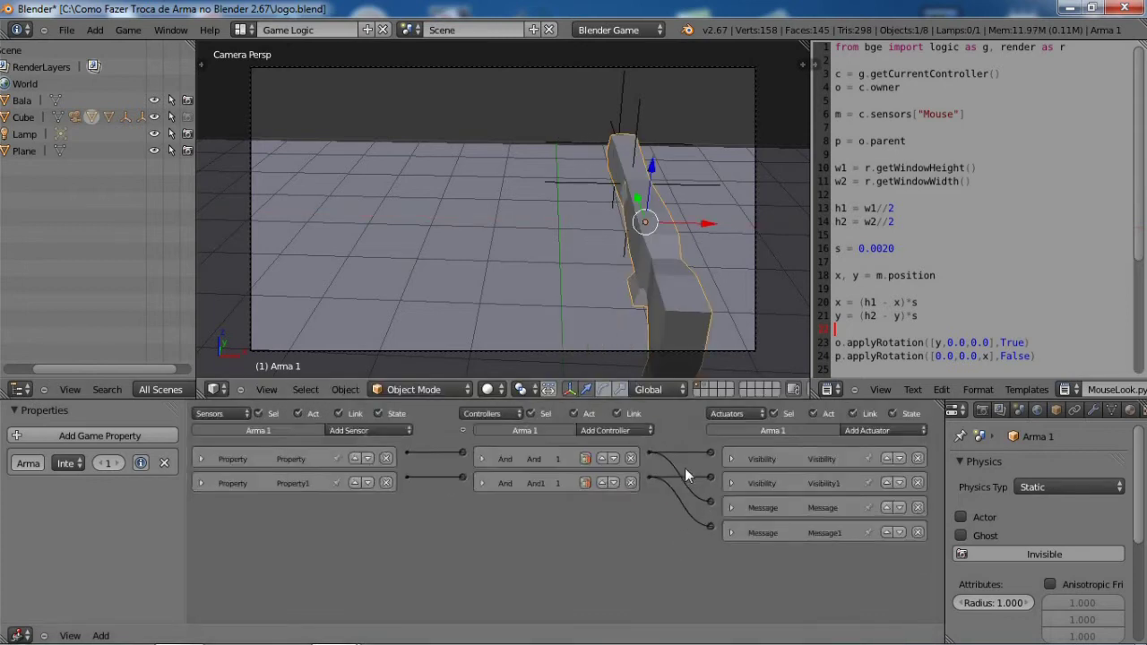
ctrl+scroll(679, 470, up, 1)
ctrl+scroll(388, 428, up, 1)
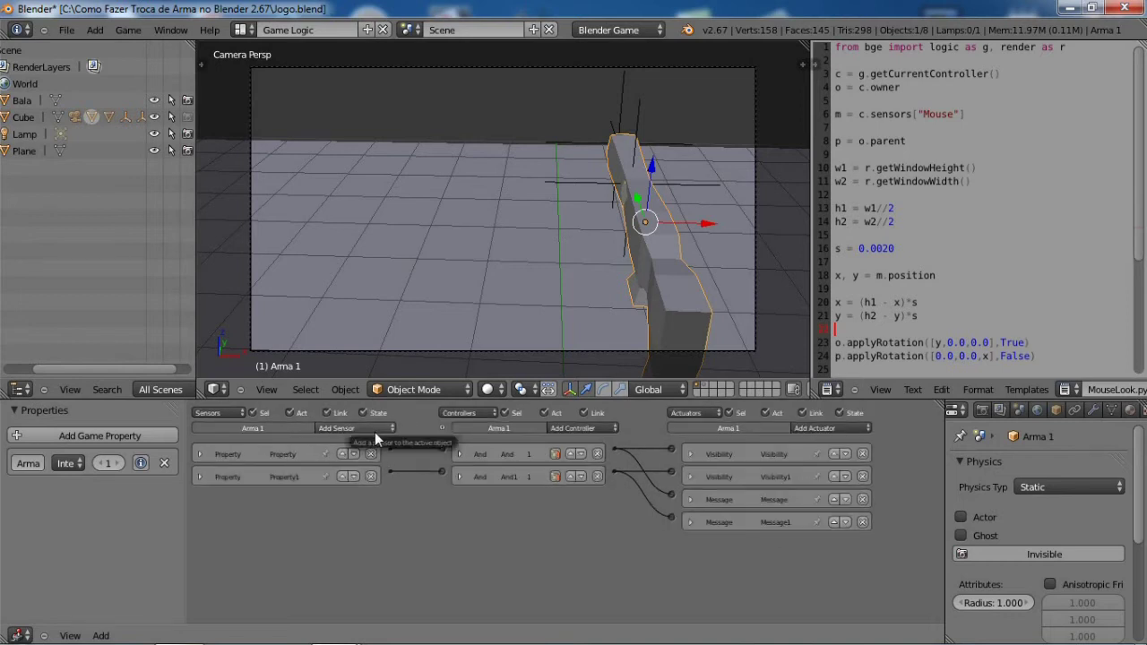
Step: Add an Actuator sensor, then Keyboard sensors for key 1 and key 2 on Arma 1
click(375, 431)
click(360, 442)
click(201, 500)
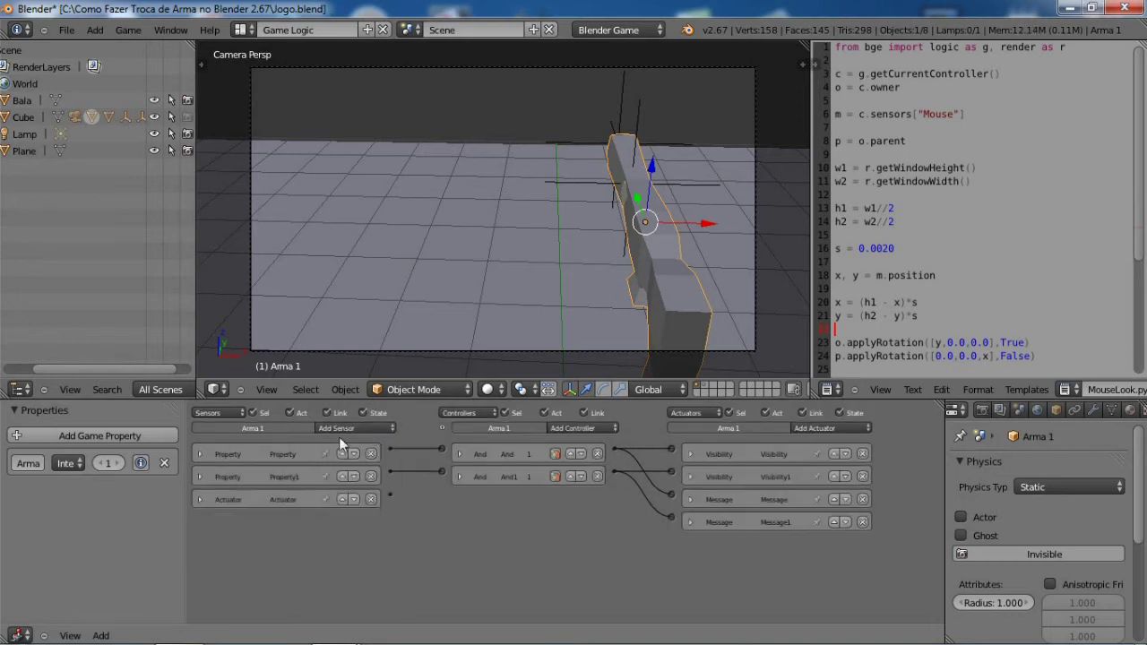
click(341, 429)
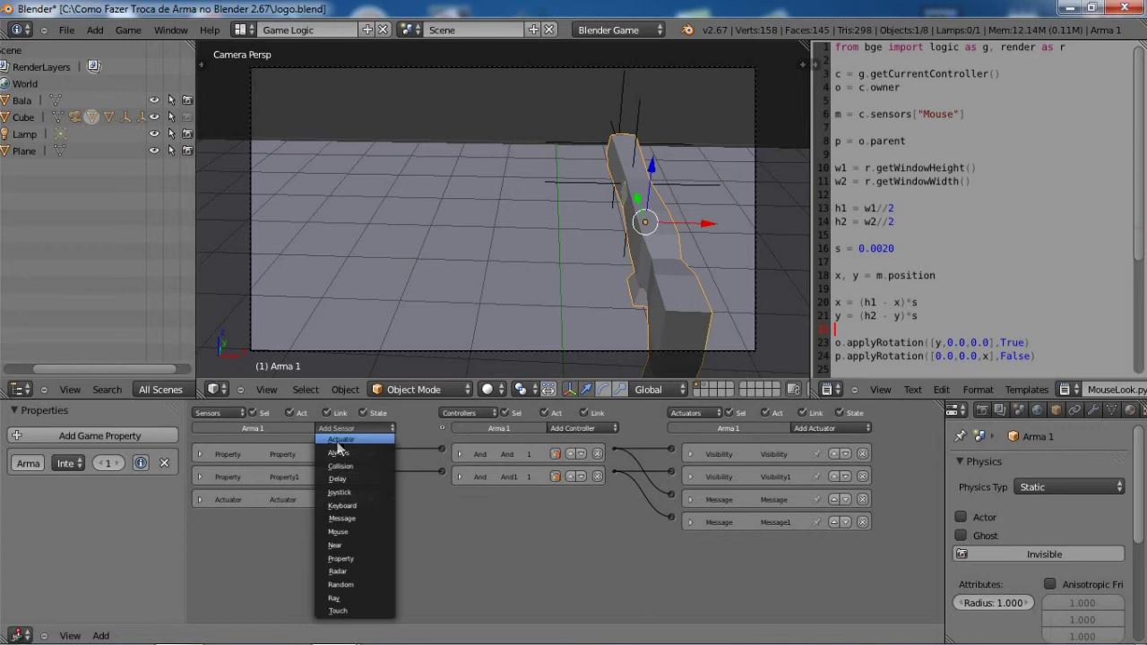
click(360, 502)
click(269, 560)
key(1)
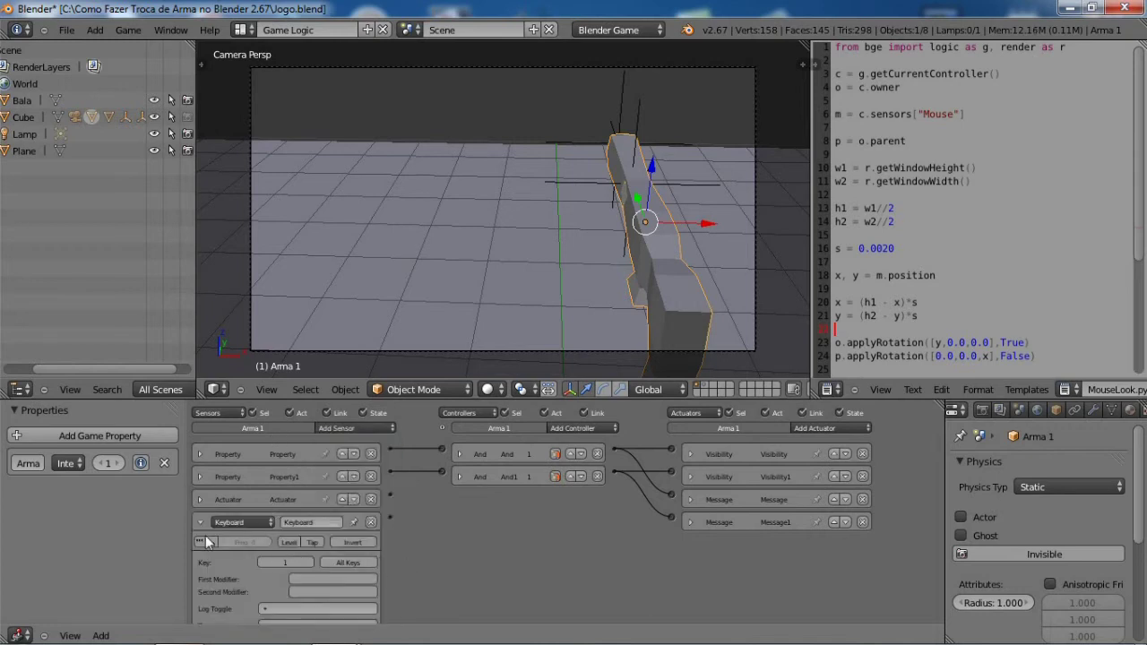
click(200, 522)
click(356, 428)
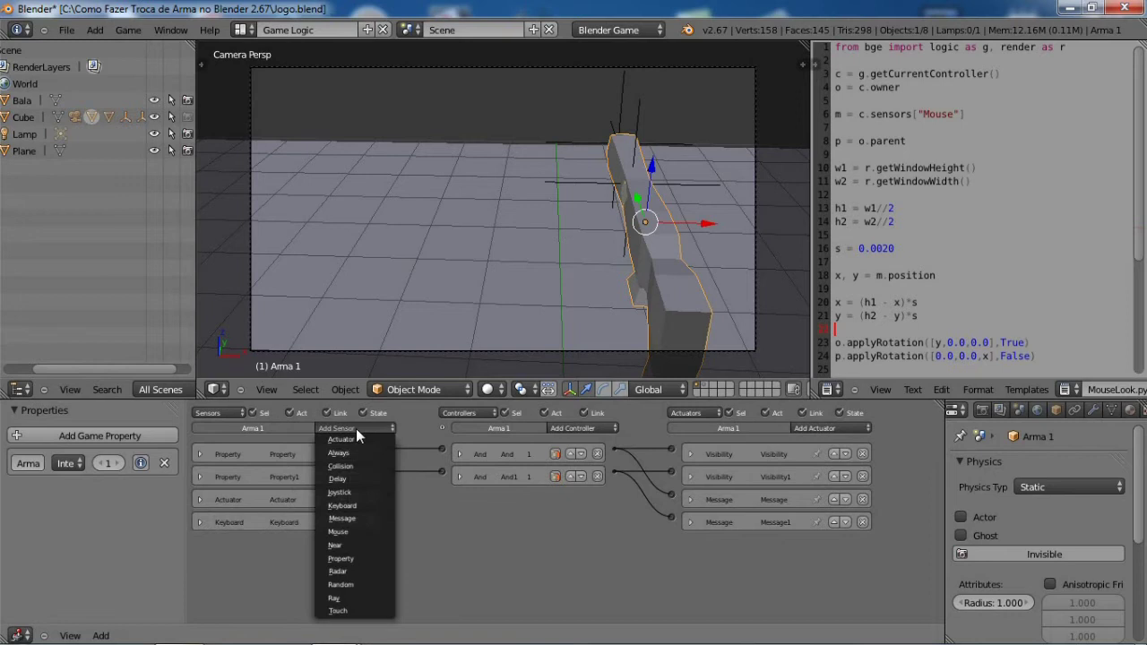
click(356, 504)
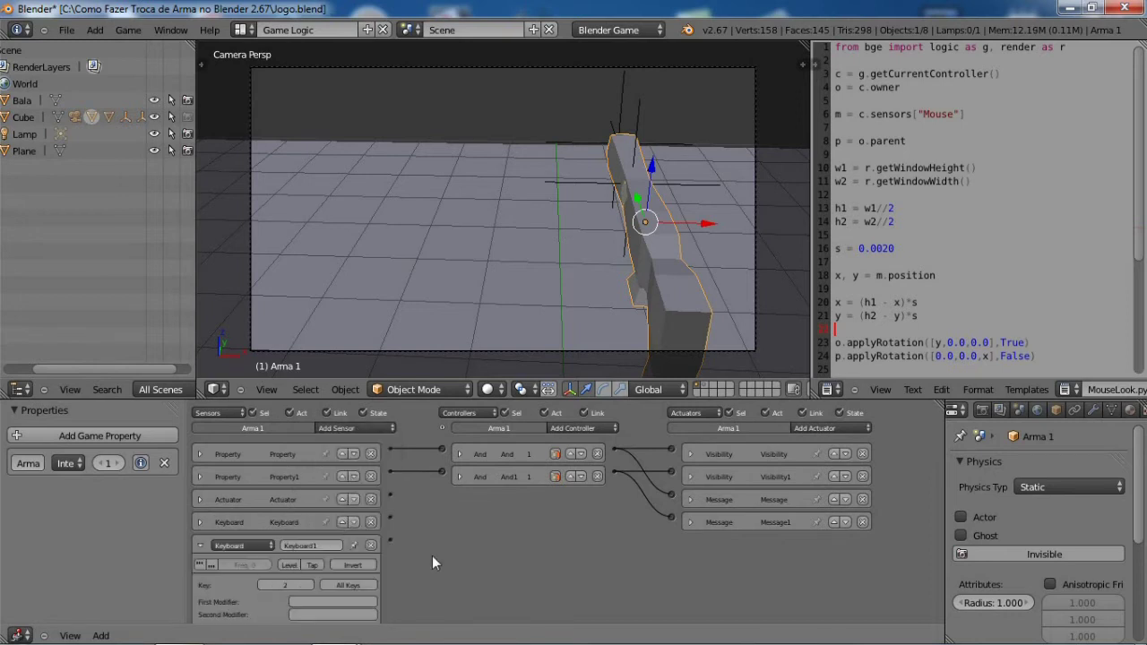
click(201, 545)
Step: Add And2 and And3, wire each keyboard sensor to one, and delete the Actuator sensor
click(577, 430)
click(574, 428)
click(575, 428)
click(572, 433)
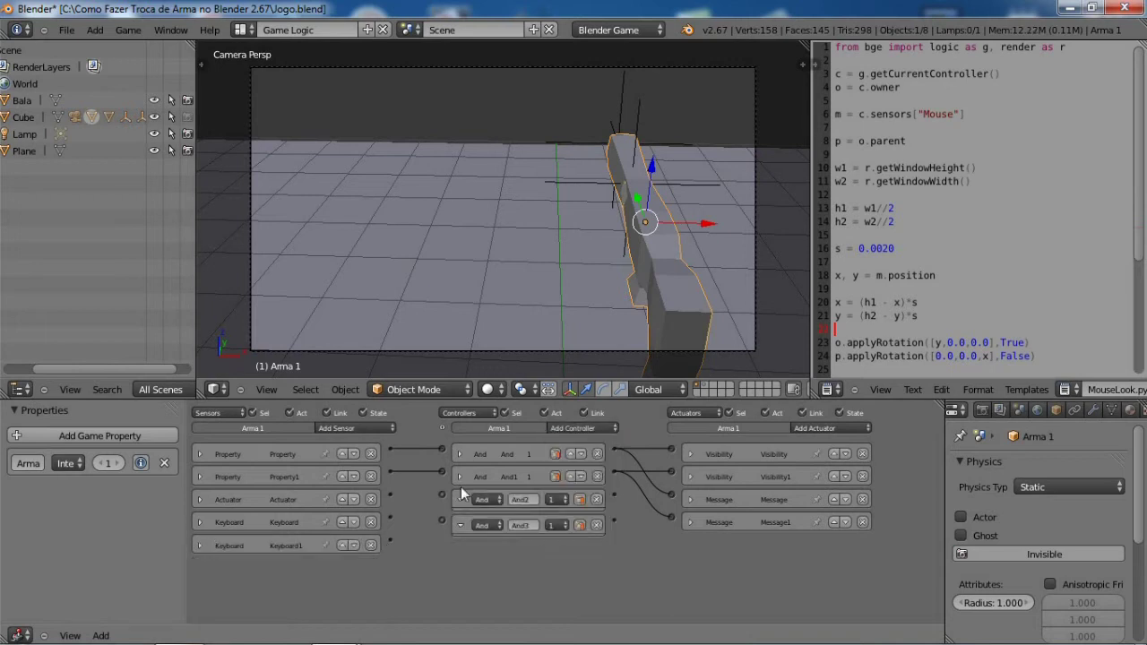
drag(441, 494, 393, 518)
click(200, 500)
click(371, 499)
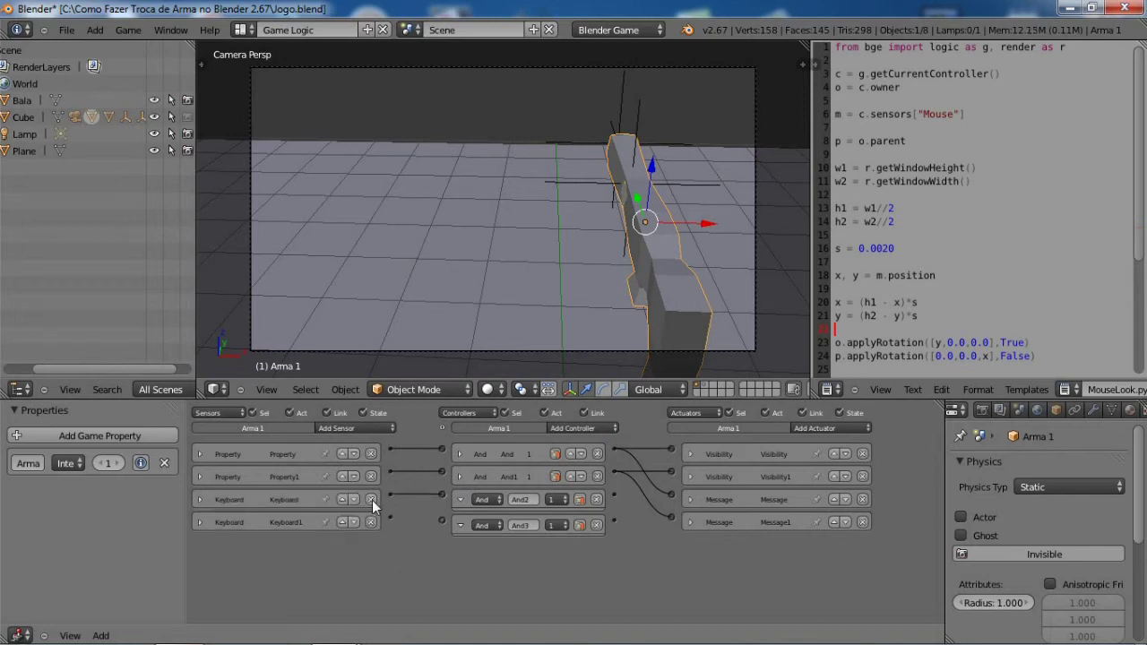
drag(437, 521, 441, 520)
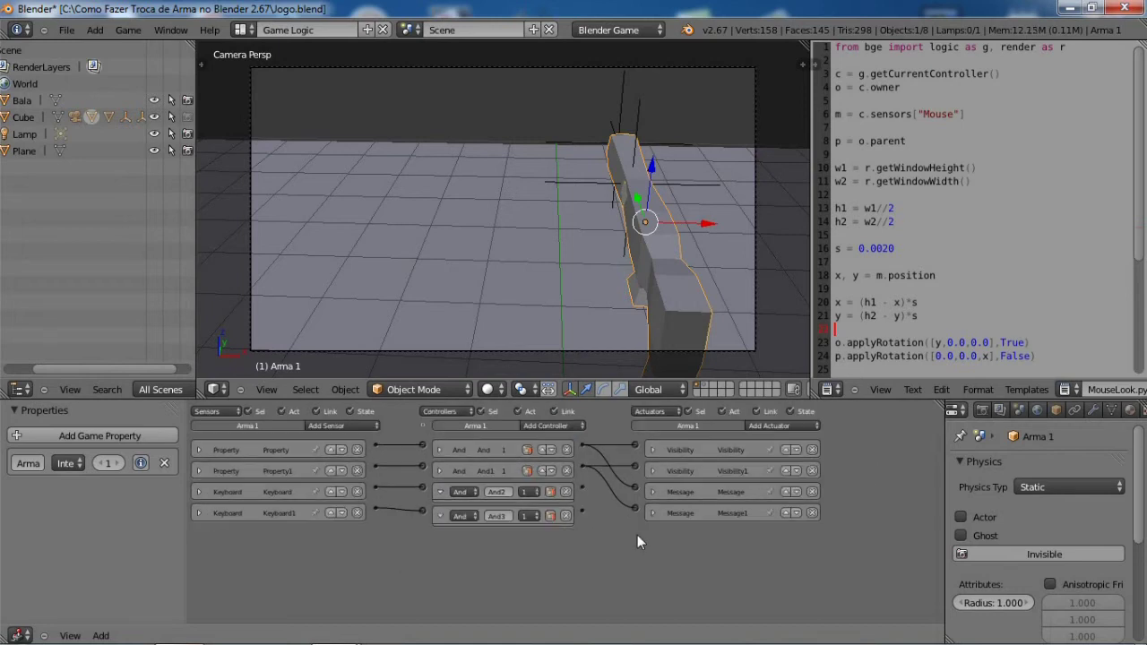
Step: Check both keyboard sensors' key settings, then collapse the sensors and the And2 and And3 controllers
click(199, 499)
click(201, 499)
click(198, 515)
click(198, 516)
click(198, 502)
click(203, 505)
click(201, 518)
click(202, 518)
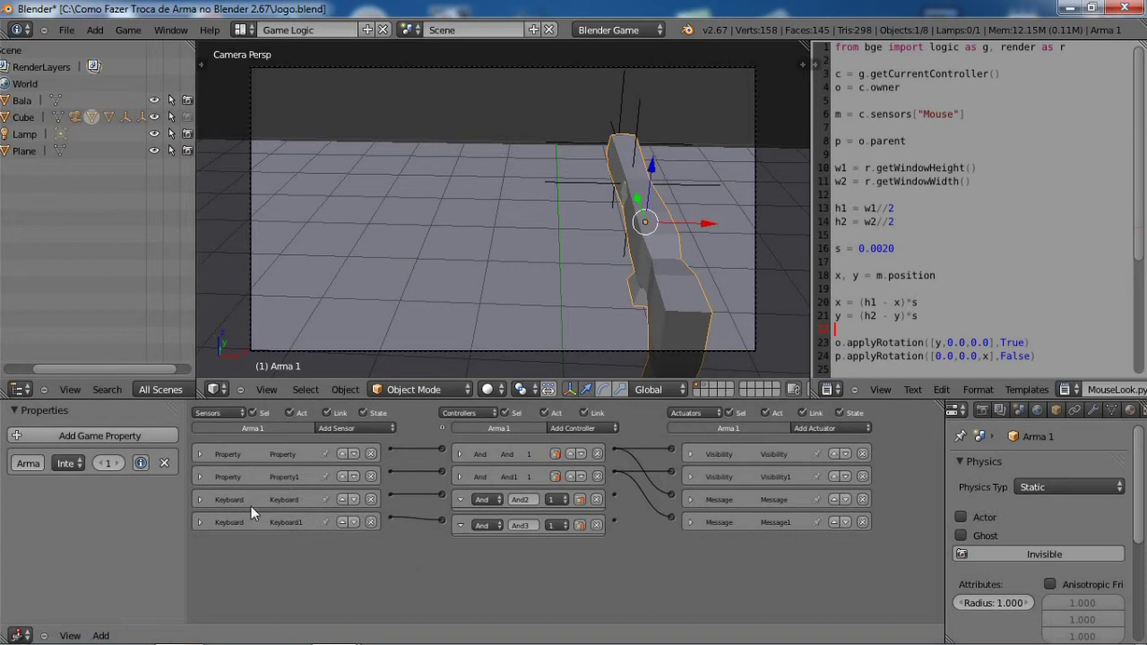
click(459, 502)
click(459, 518)
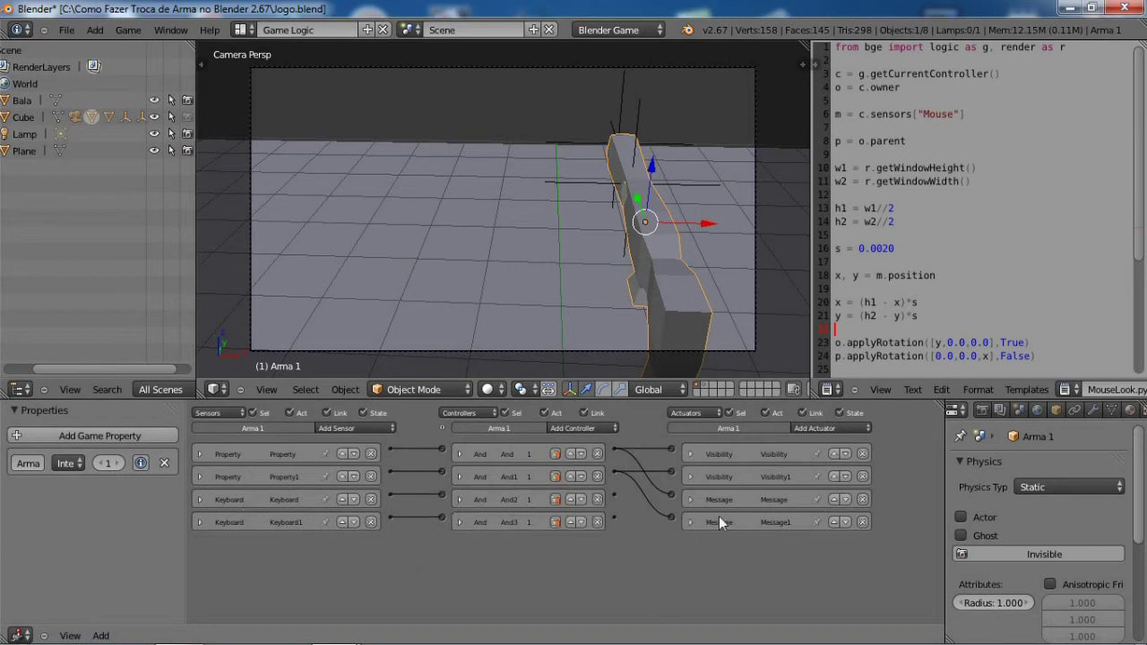
Step: Add a Property2 actuator assigning the Arma property, wired to And2
click(837, 428)
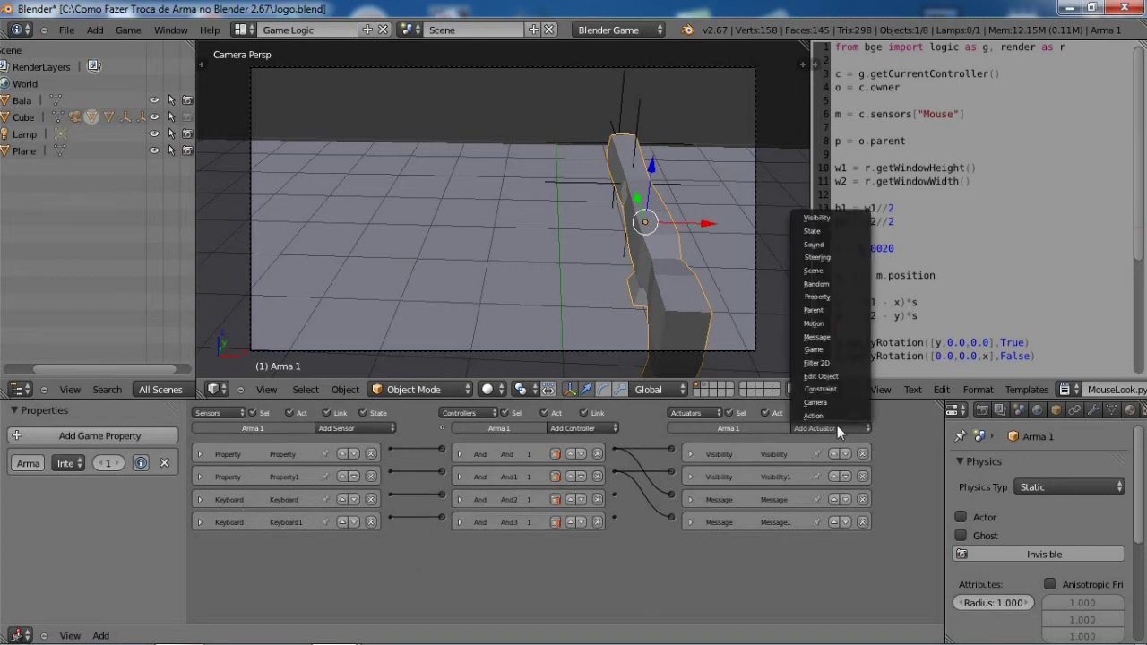
click(823, 297)
drag(671, 539, 614, 498)
click(200, 500)
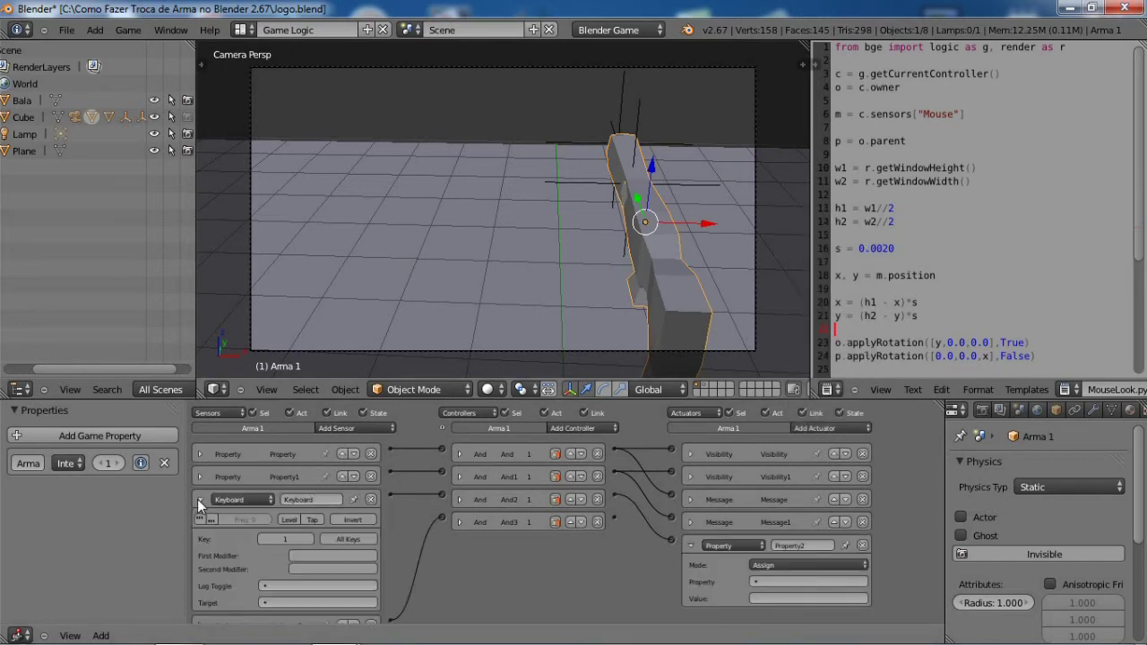
click(284, 537)
click(199, 498)
click(775, 580)
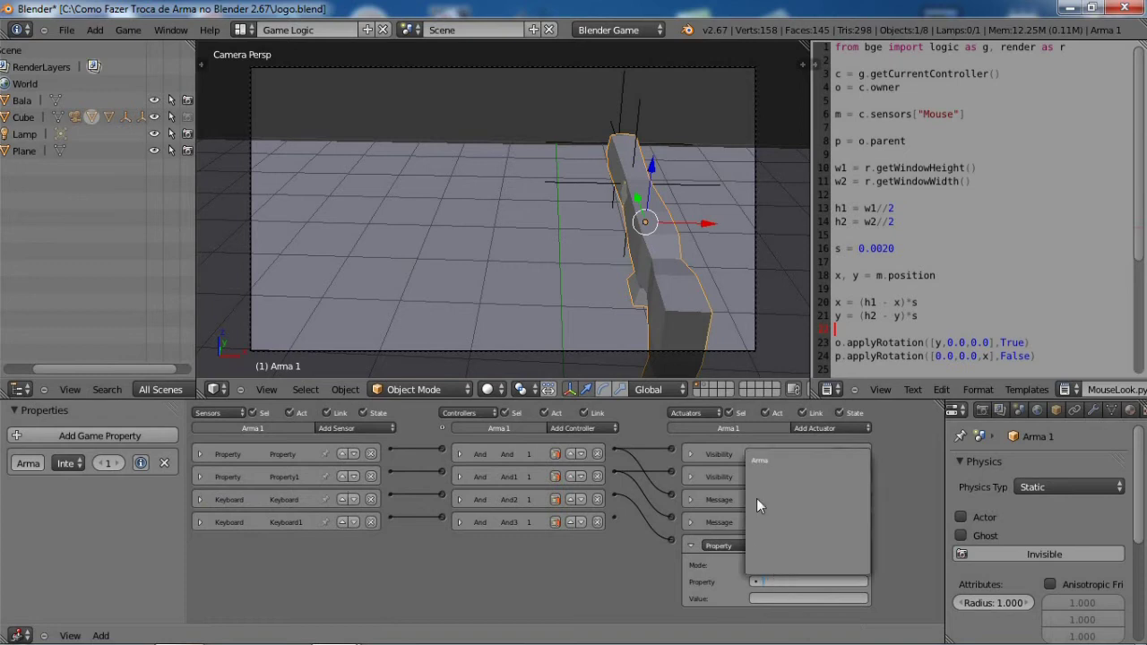
click(760, 462)
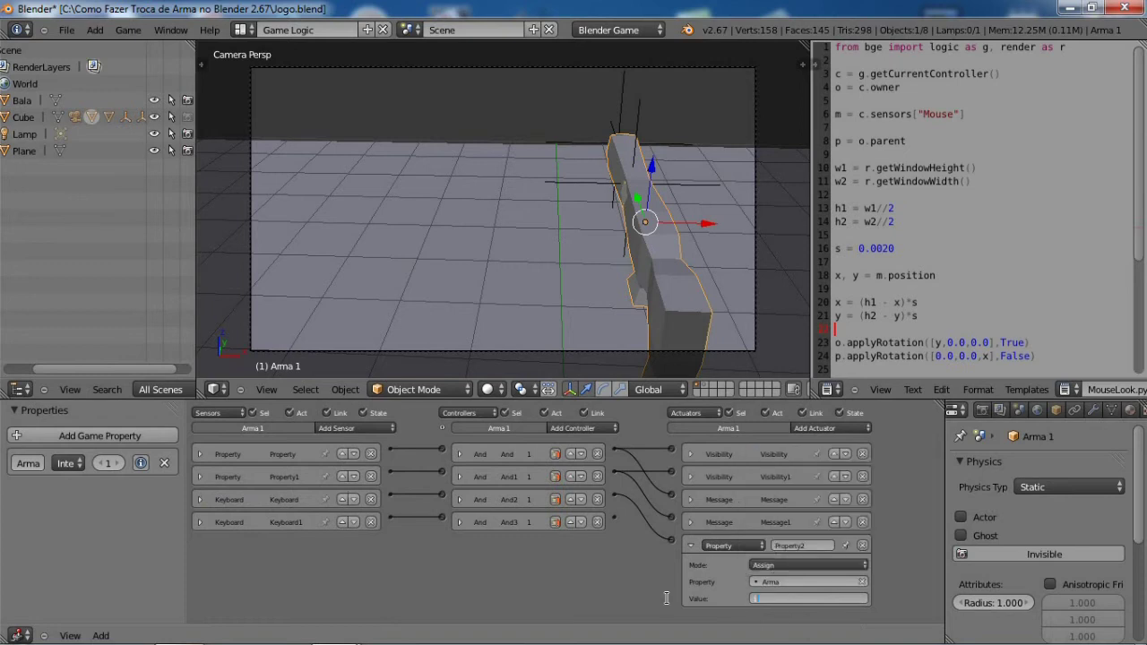
click(761, 597)
click(689, 544)
Step: Add a Property3 actuator assigning Arma the value 2, wired to And3
click(822, 430)
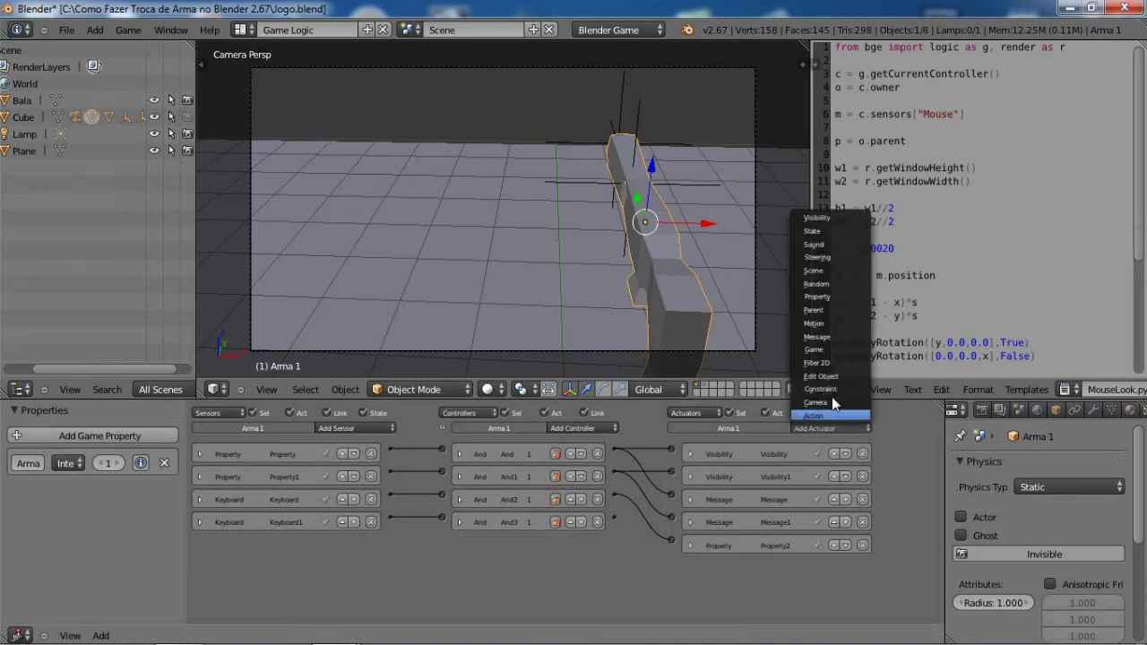
click(814, 303)
drag(670, 562, 616, 518)
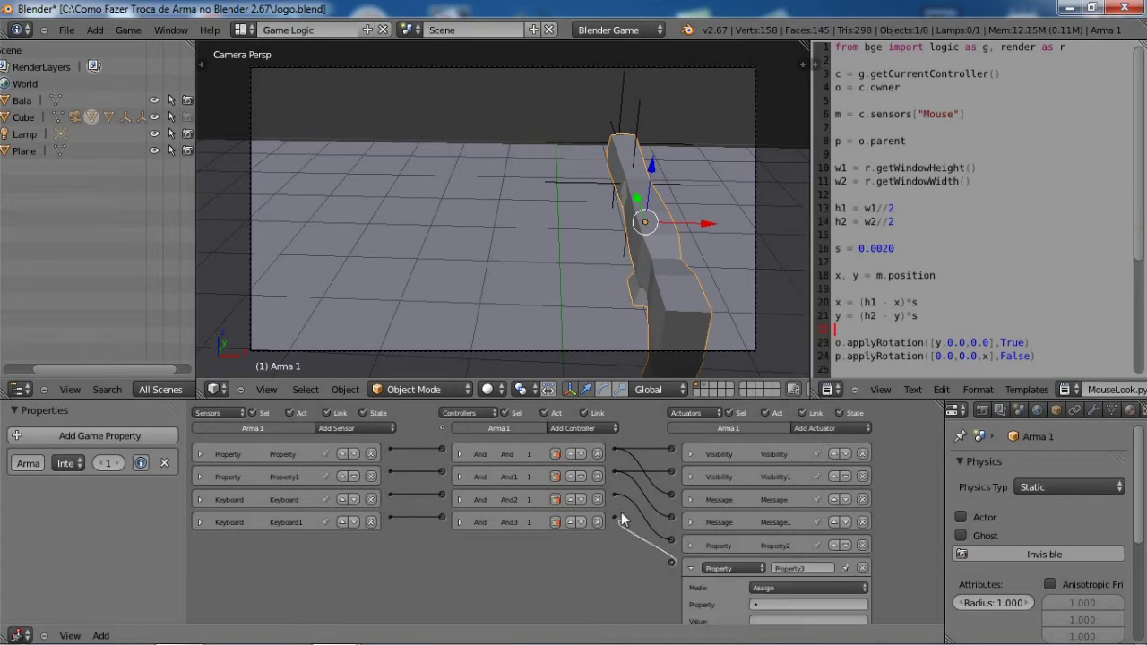
click(831, 605)
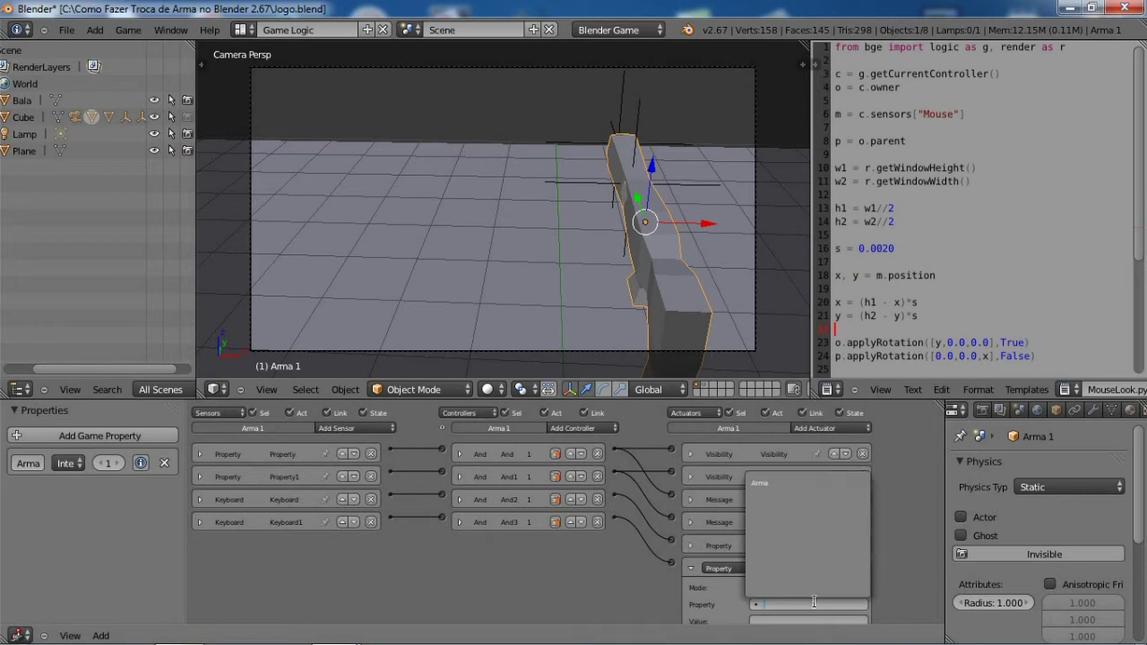
click(769, 486)
scroll(762, 605, down, 1)
click(761, 604)
text(2)
key(Return)
click(689, 550)
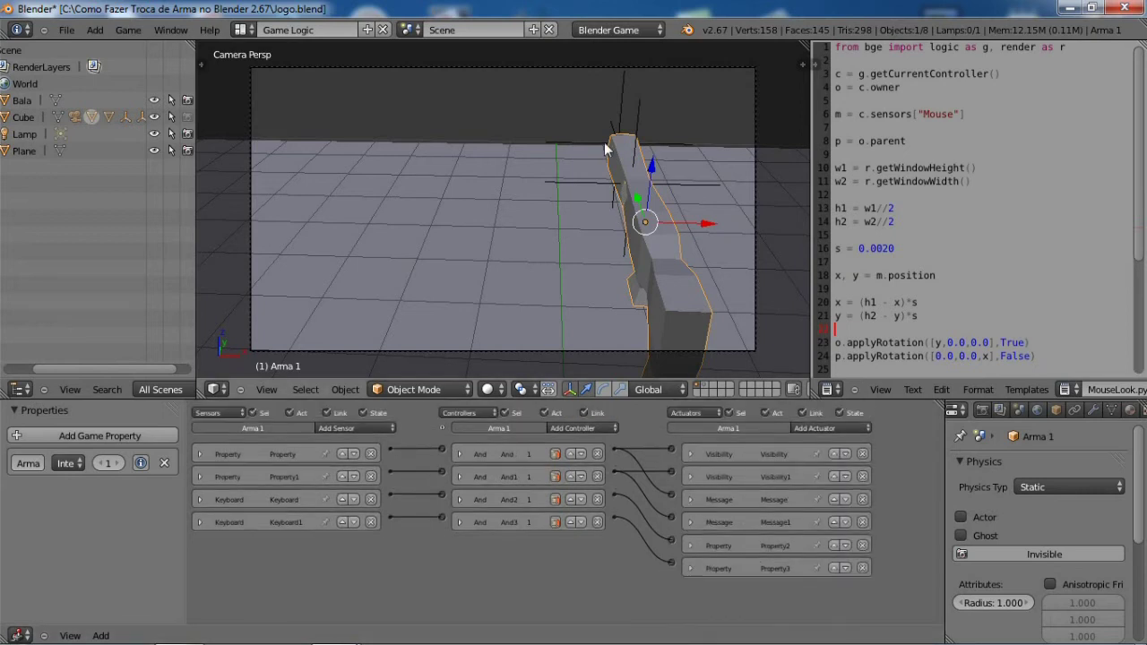
Step: Play-test the game, swapping guns repeatedly with keys 1 and 2, then exit
key(p)
key(2)
key(1)
key(2)
key(1)
key(2)
key(1)
key(2)
key(1)
key(Escape)
Step: Select Arma 2 and add two Message sensors with subjects 1 and 2
right_click(667, 286)
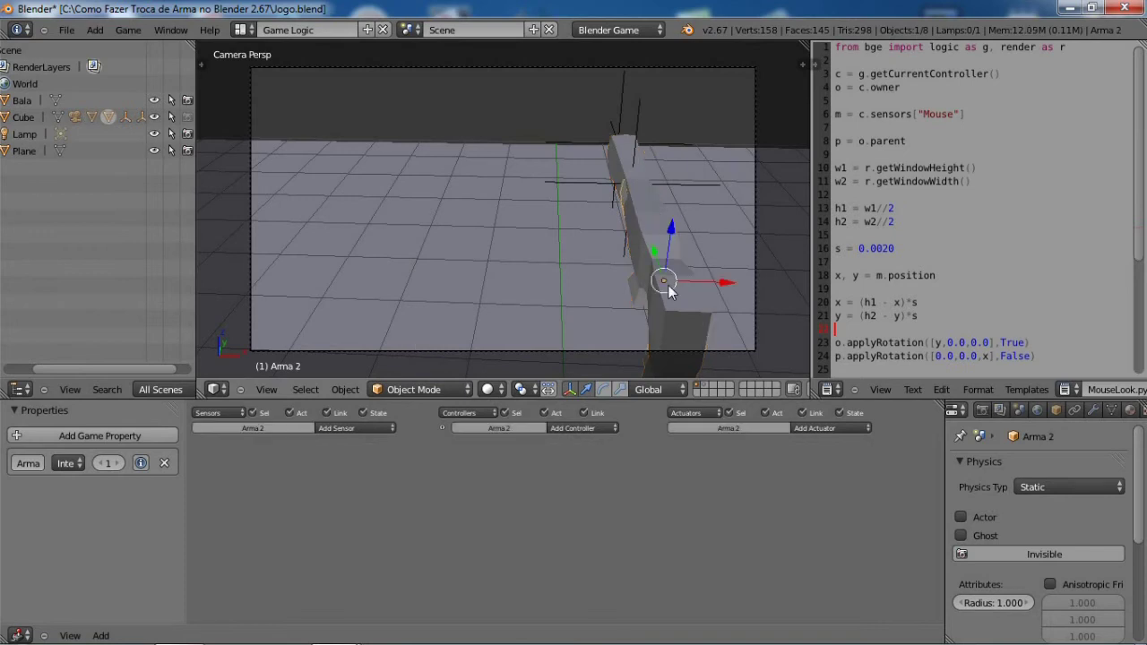
key(g)
right_click(411, 283)
click(362, 427)
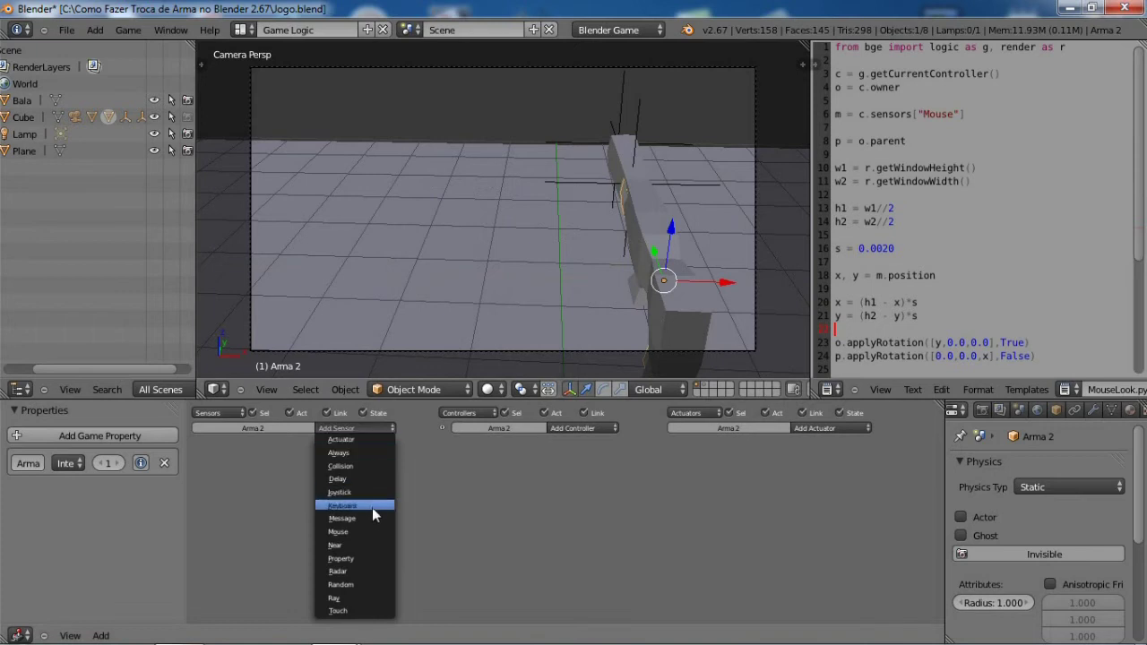
click(372, 511)
click(350, 431)
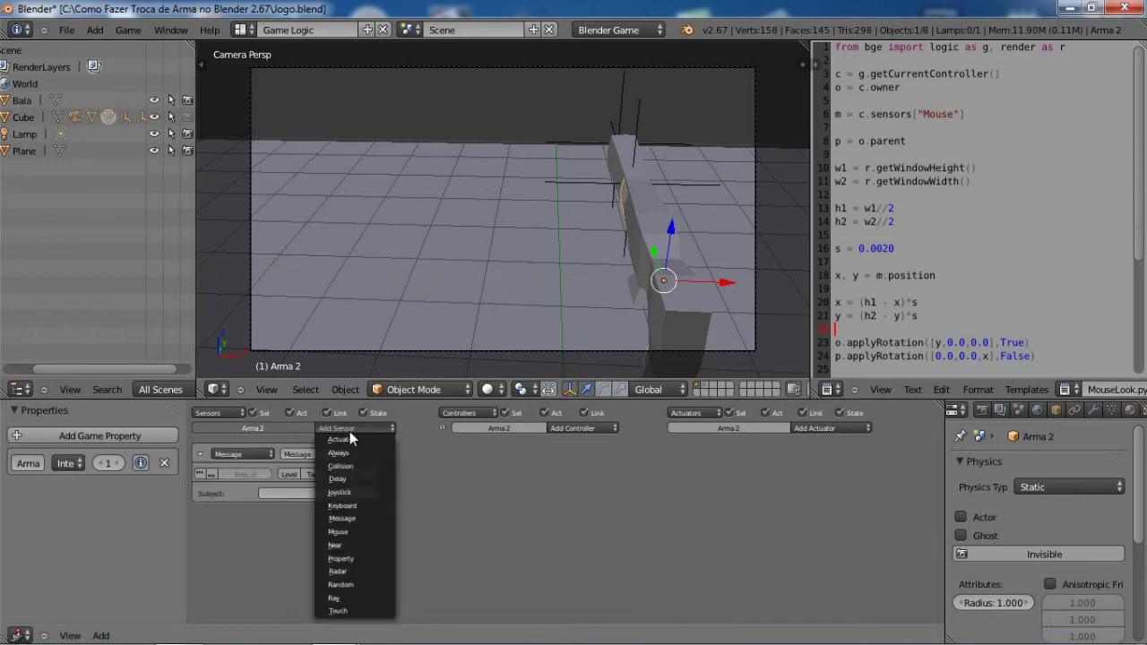
click(367, 517)
click(331, 494)
text(1)
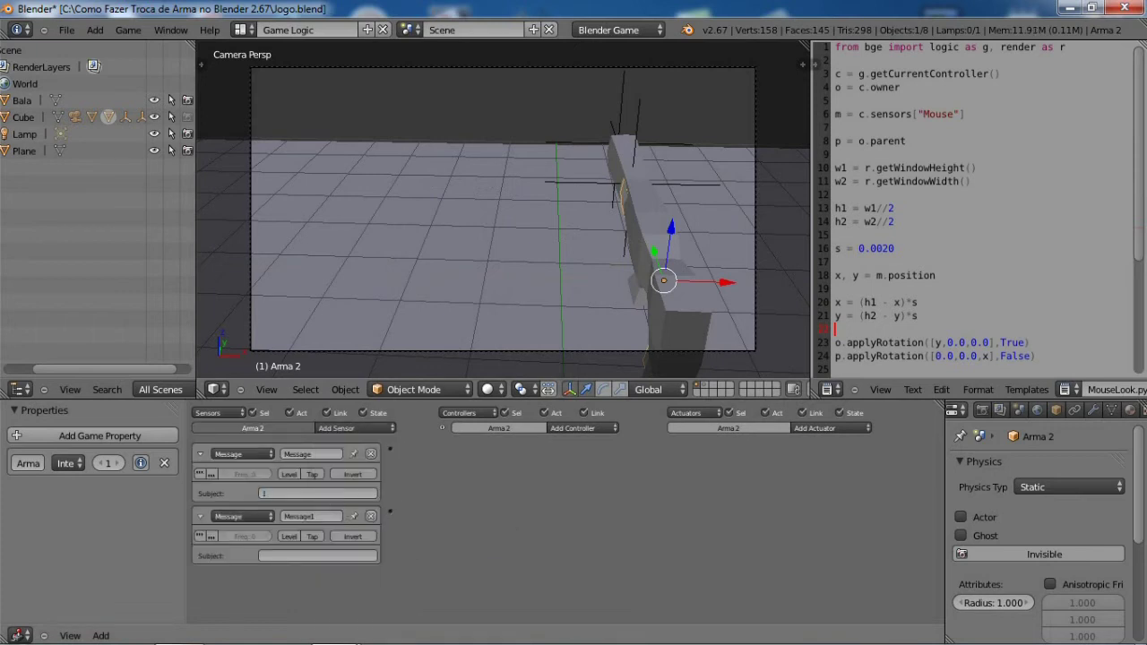
click(336, 553)
text(2)
Step: Add And and And1 controllers, wiring Message to And and Message1 to And1
click(553, 426)
click(570, 435)
click(572, 429)
click(571, 431)
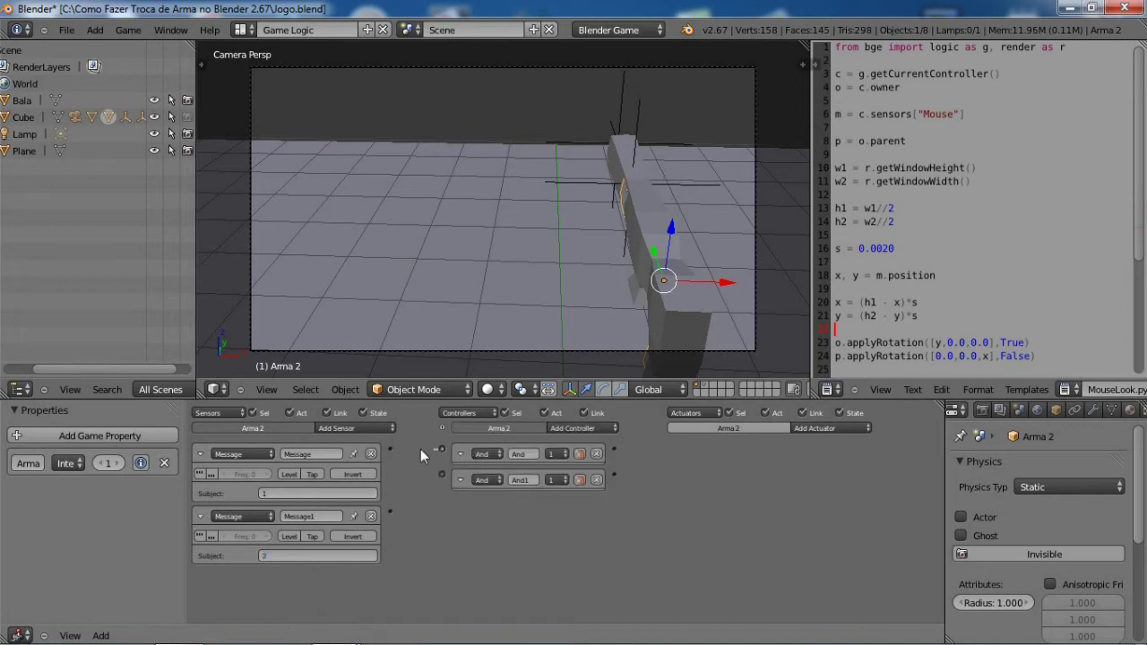
drag(450, 447, 443, 449)
drag(390, 507, 385, 510)
Step: Collapse the message sensors and add a Visibility actuator wired to the And controller
click(198, 455)
click(201, 474)
click(196, 456)
click(196, 456)
click(829, 428)
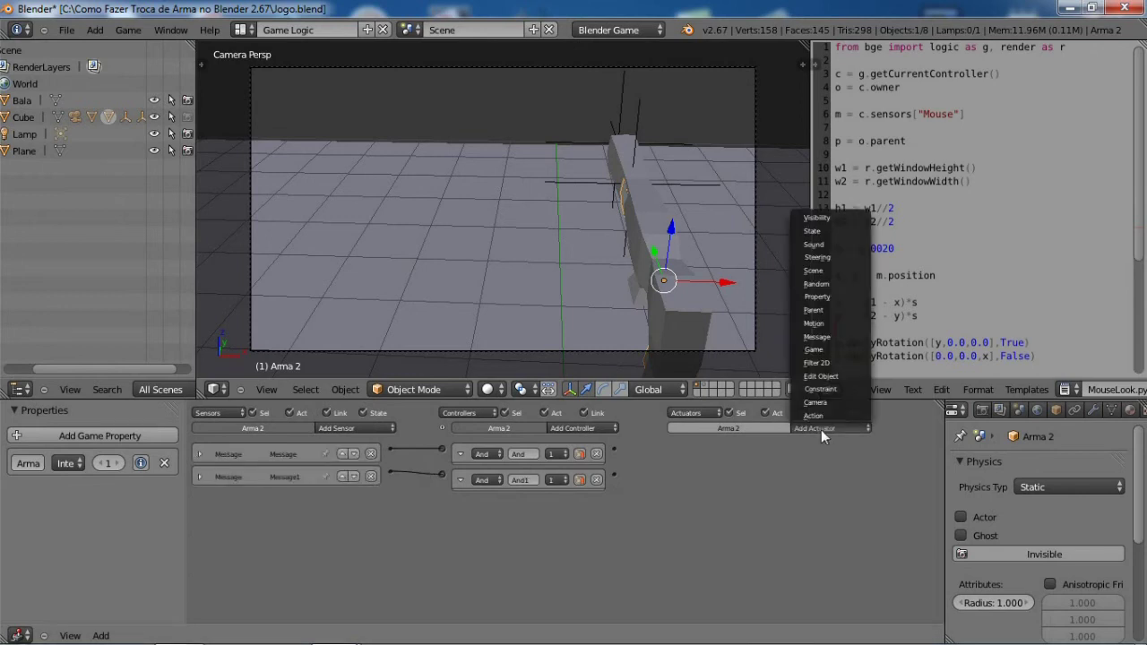
click(817, 296)
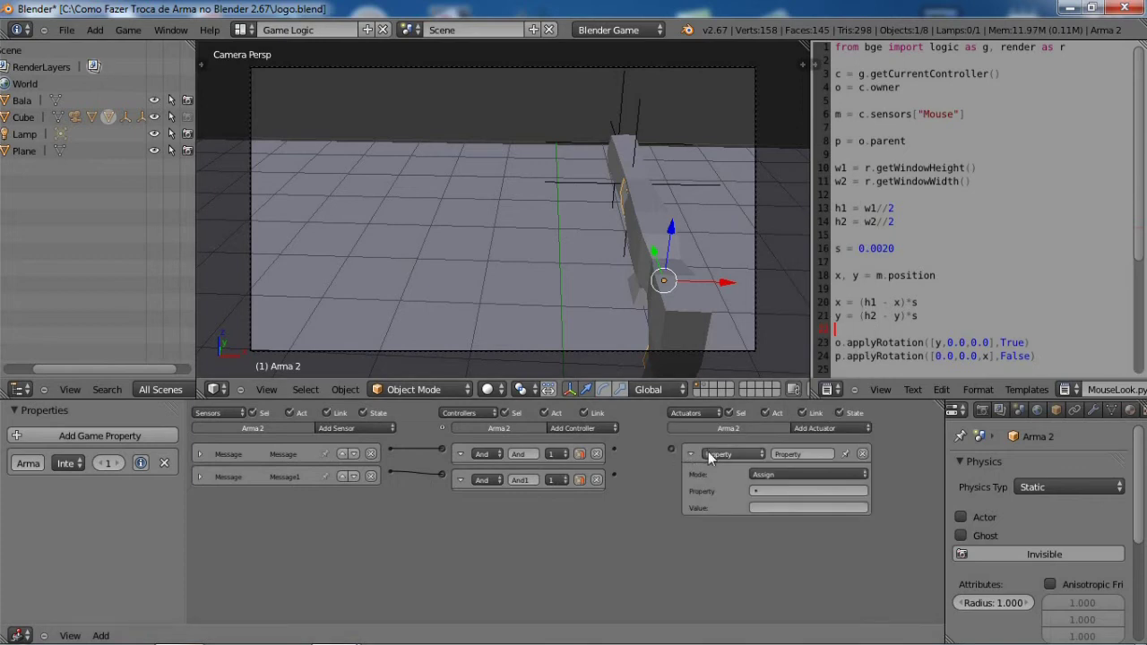
click(708, 453)
click(737, 244)
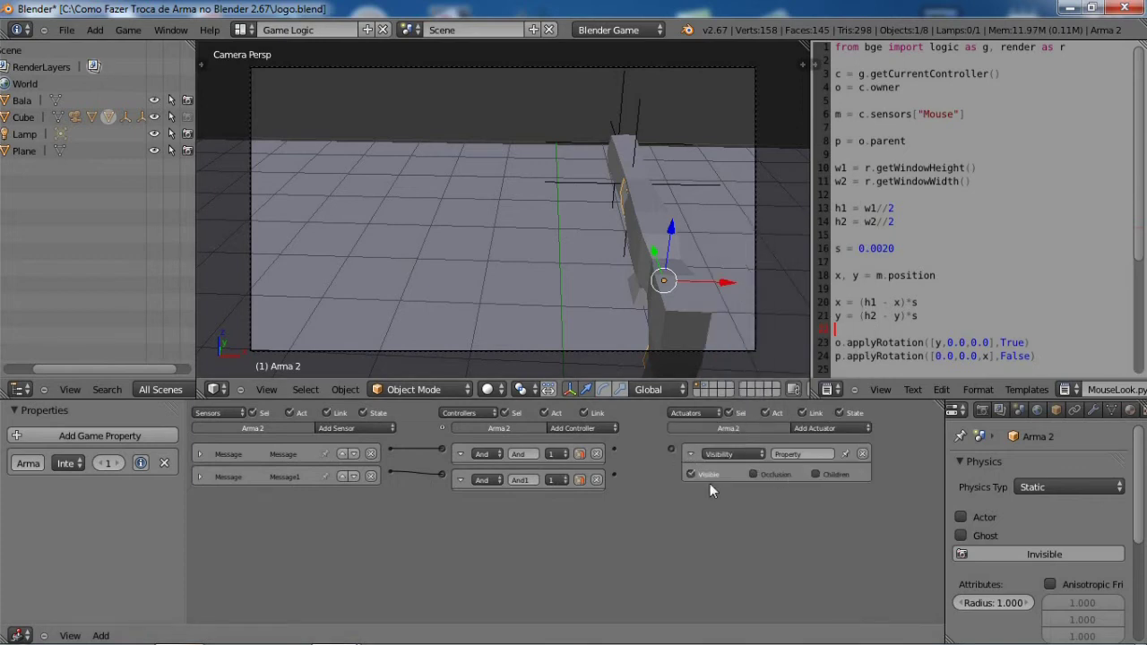
drag(619, 451, 616, 449)
click(691, 454)
Step: Add a second Visibility actuator wired to And1, then review and collapse the bricks
click(804, 429)
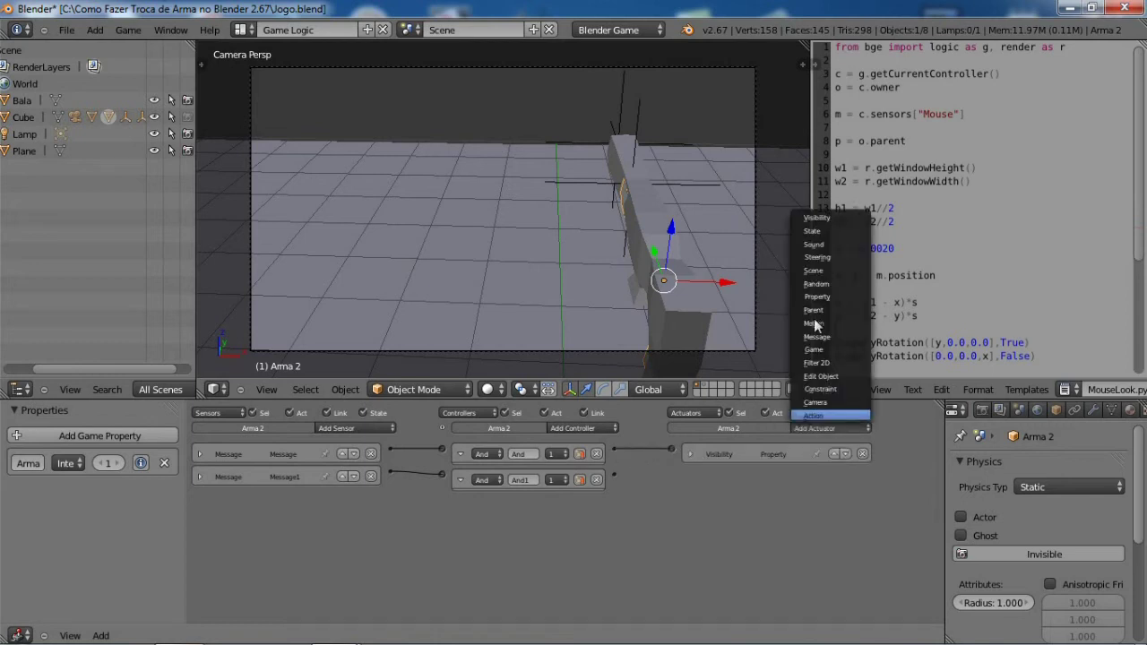
click(821, 220)
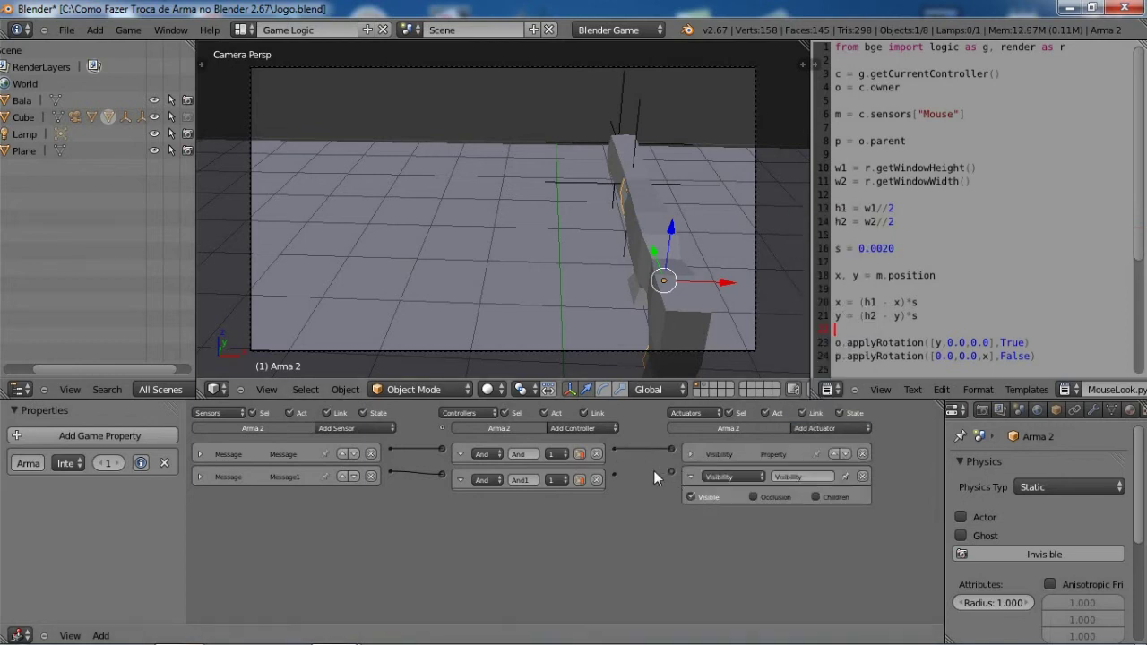
drag(618, 476, 616, 475)
click(200, 476)
click(200, 476)
click(690, 477)
click(690, 477)
click(690, 476)
click(690, 453)
click(689, 453)
Step: Play-test the swap: switch to gun 2, fire a shot, switch back to gun 1, exit
key(p)
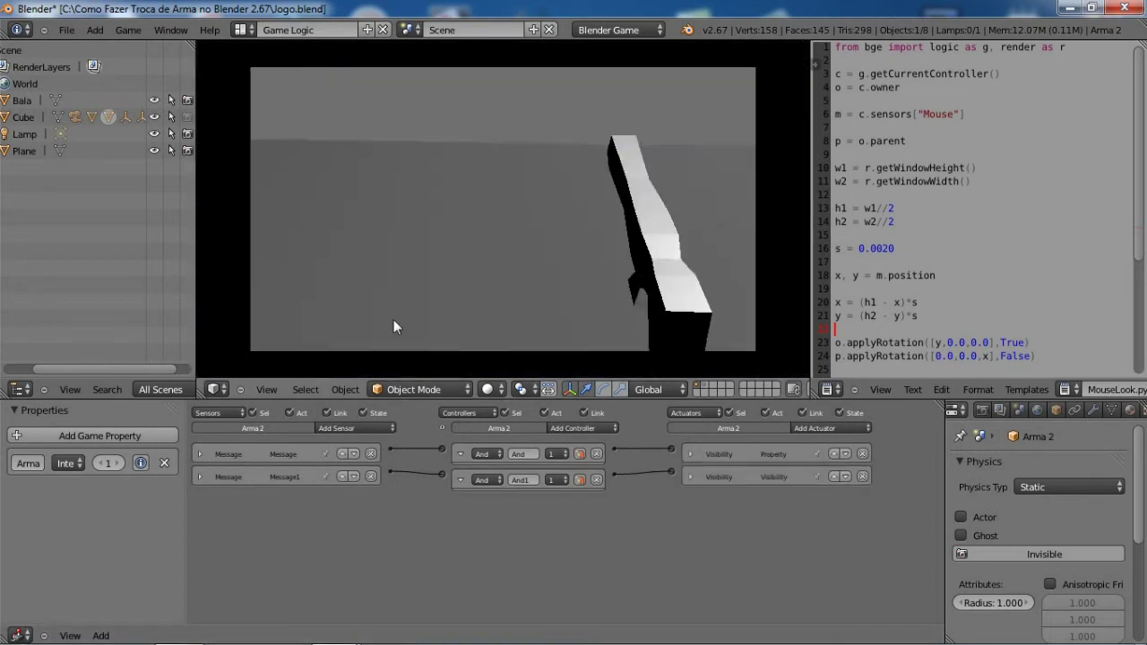
key(2)
click(393, 318)
key(1)
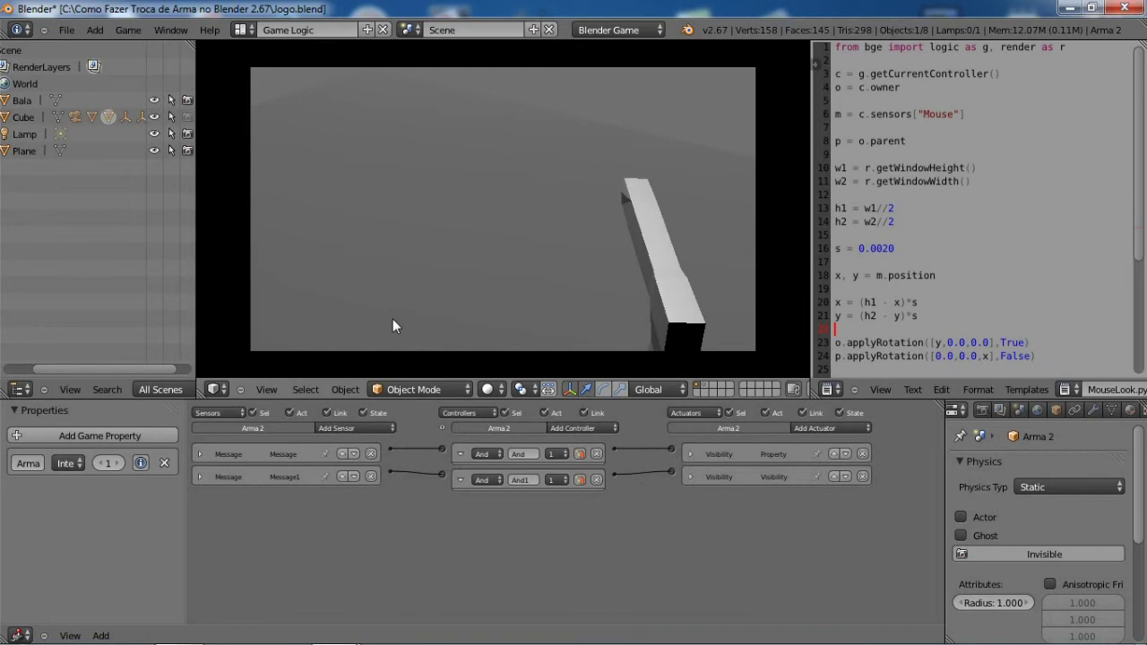
key(Escape)
Step: Select Atirador1 and collapse its Mouse sensor, And controller and Edit Object actuator
right_click(575, 184)
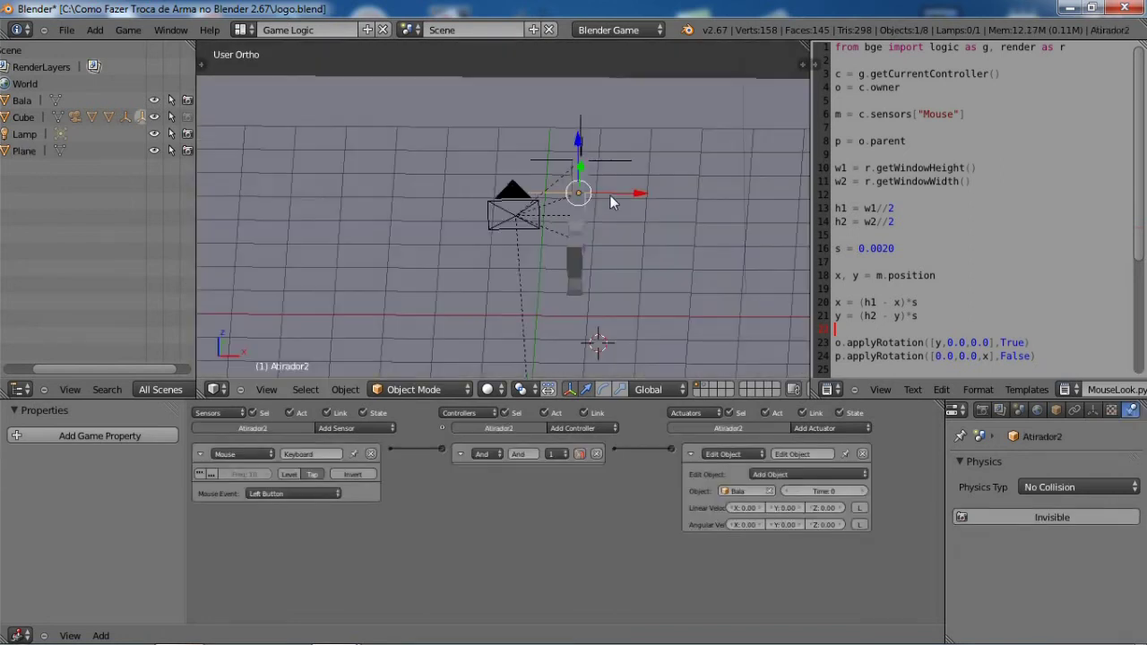
middle_drag(574, 185, 803, 201)
right_click(390, 177)
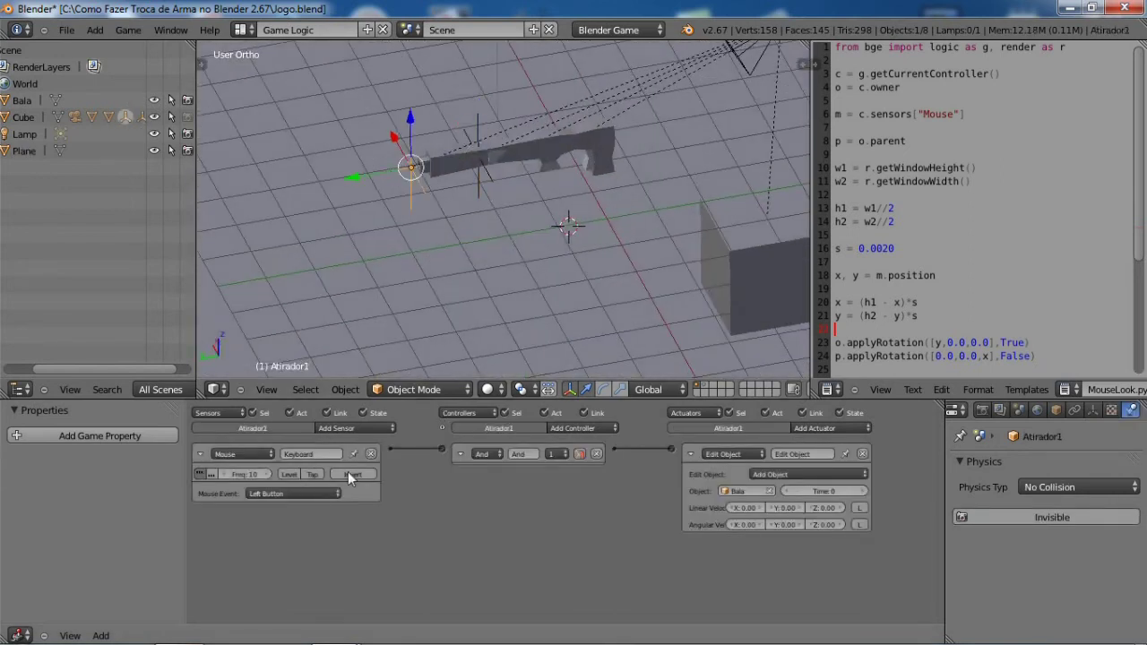
click(200, 453)
click(459, 454)
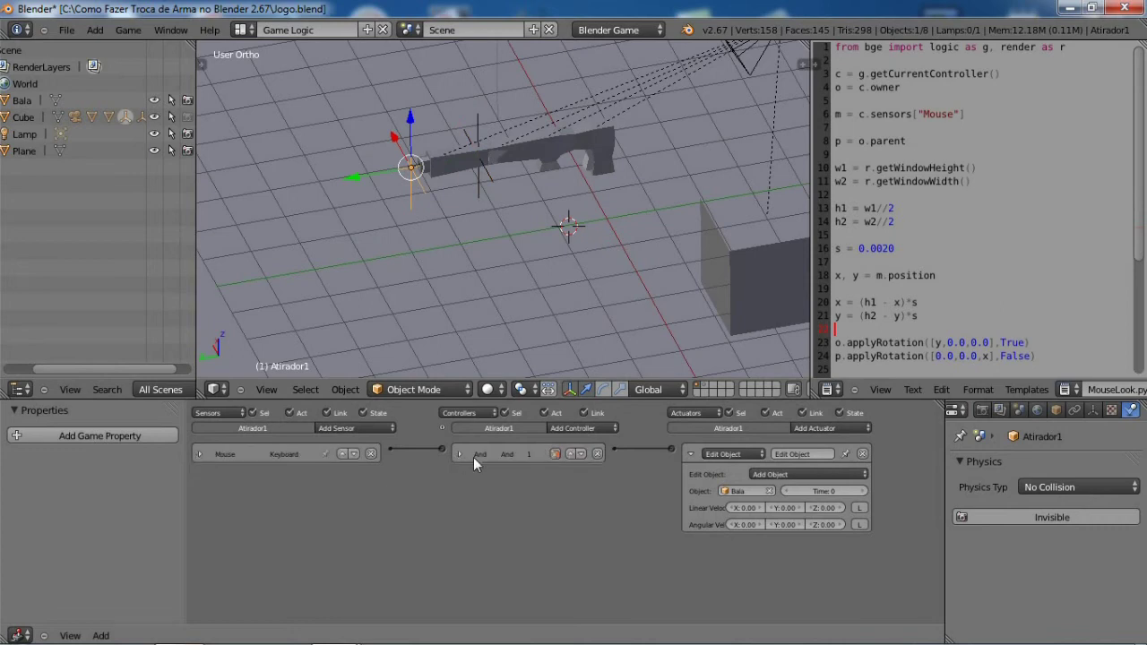
click(693, 453)
key(Home)
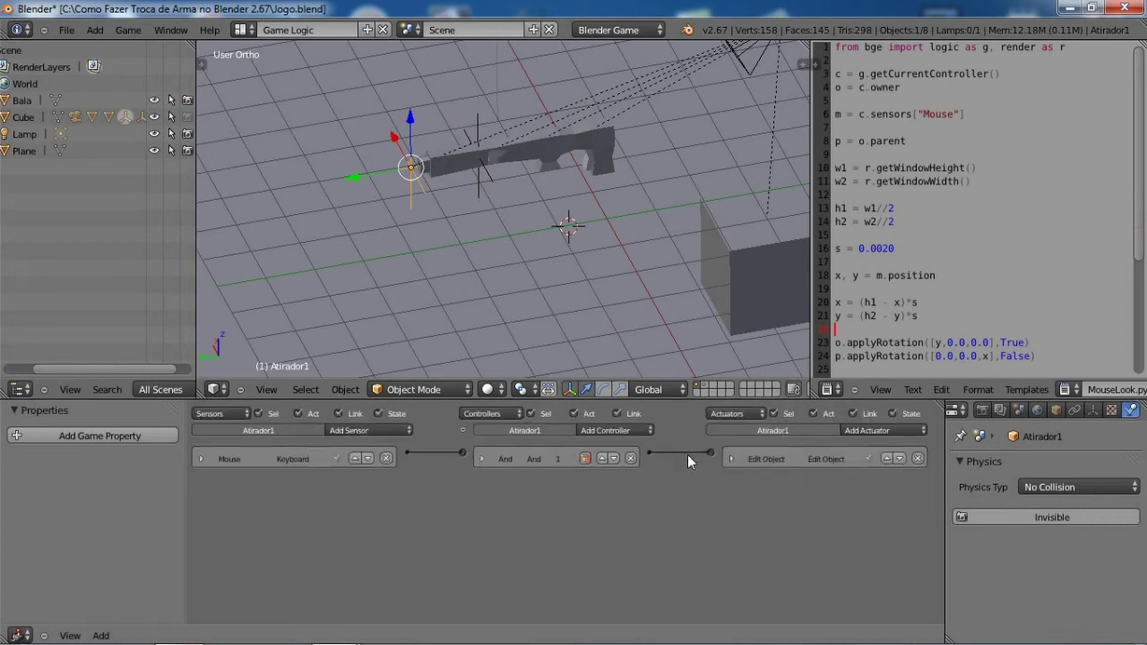
scroll(734, 459, down, 1)
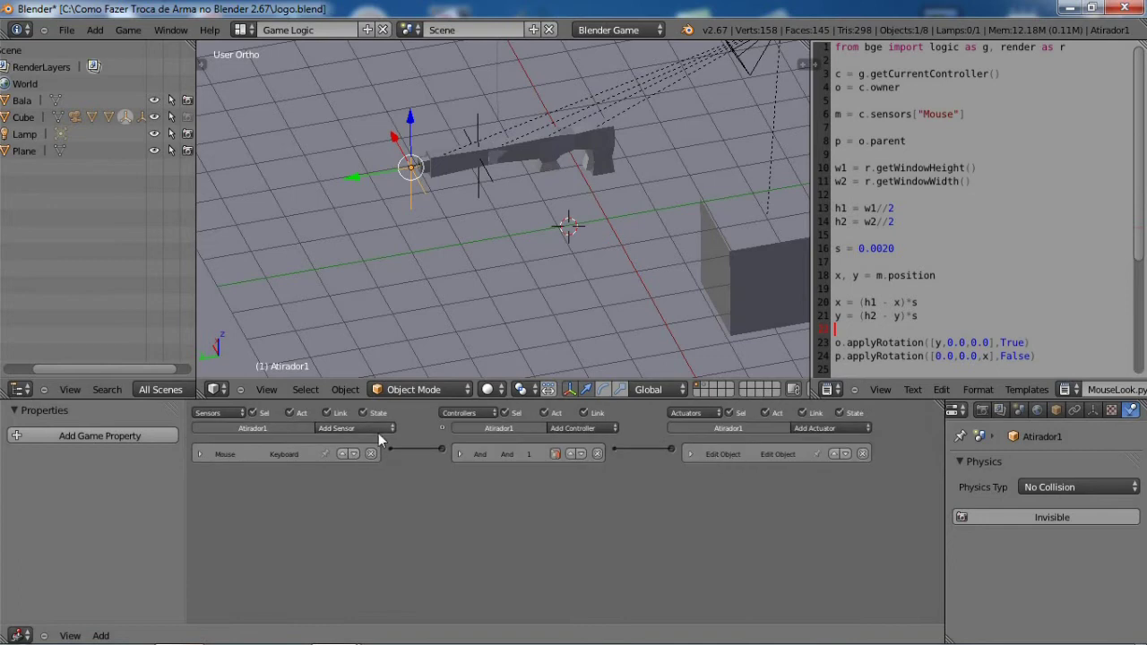
scroll(458, 182, up, 3)
scroll(459, 176, down, 1)
scroll(449, 204, down, 1)
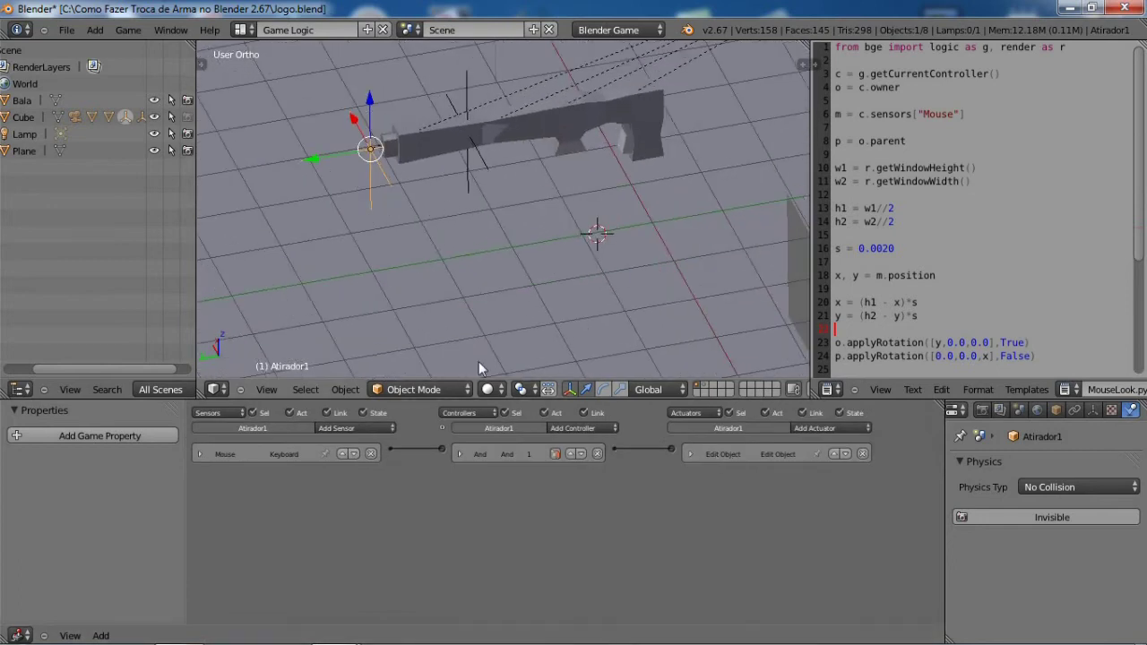
Step: Add two Message sensors and two And controllers, wiring each Message sensor to its own And
click(365, 429)
click(356, 515)
click(367, 430)
click(353, 517)
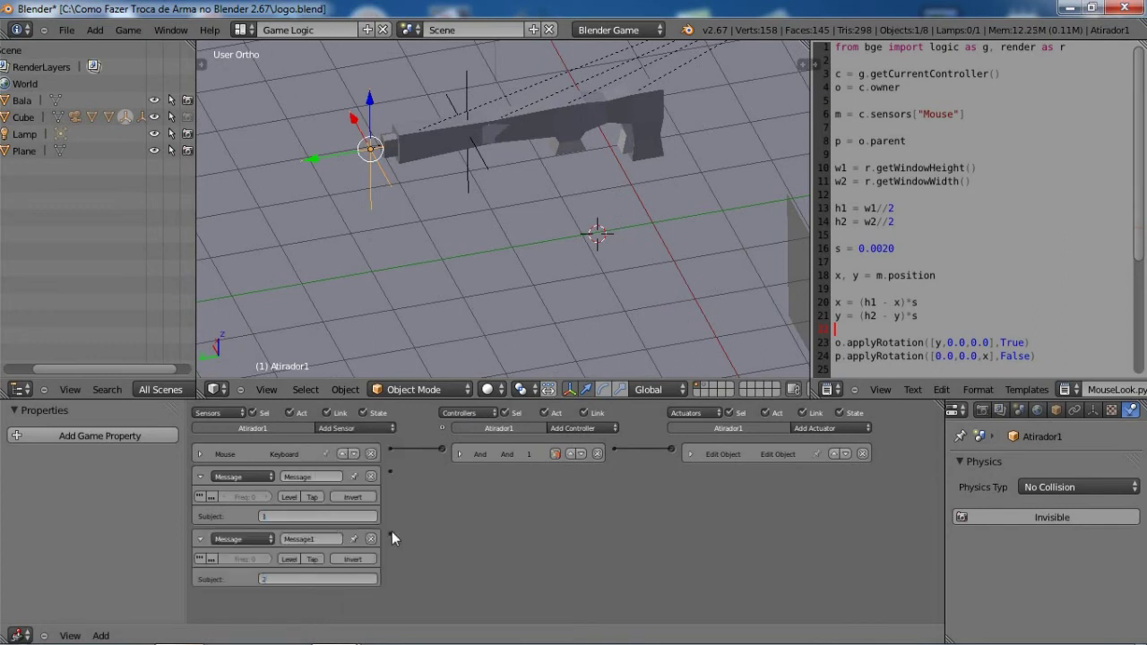
click(583, 429)
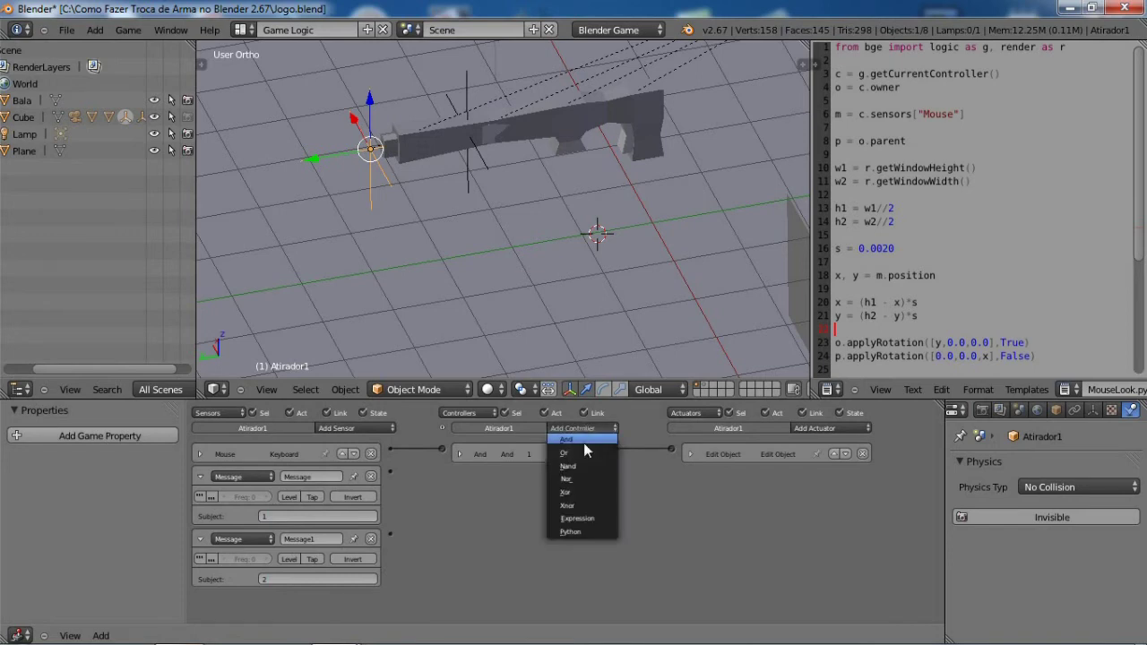
click(584, 440)
click(582, 428)
click(579, 440)
drag(391, 475, 441, 472)
drag(391, 538, 441, 498)
Step: Add a Boolean game property named 'Atirador' to Atirador1
click(98, 437)
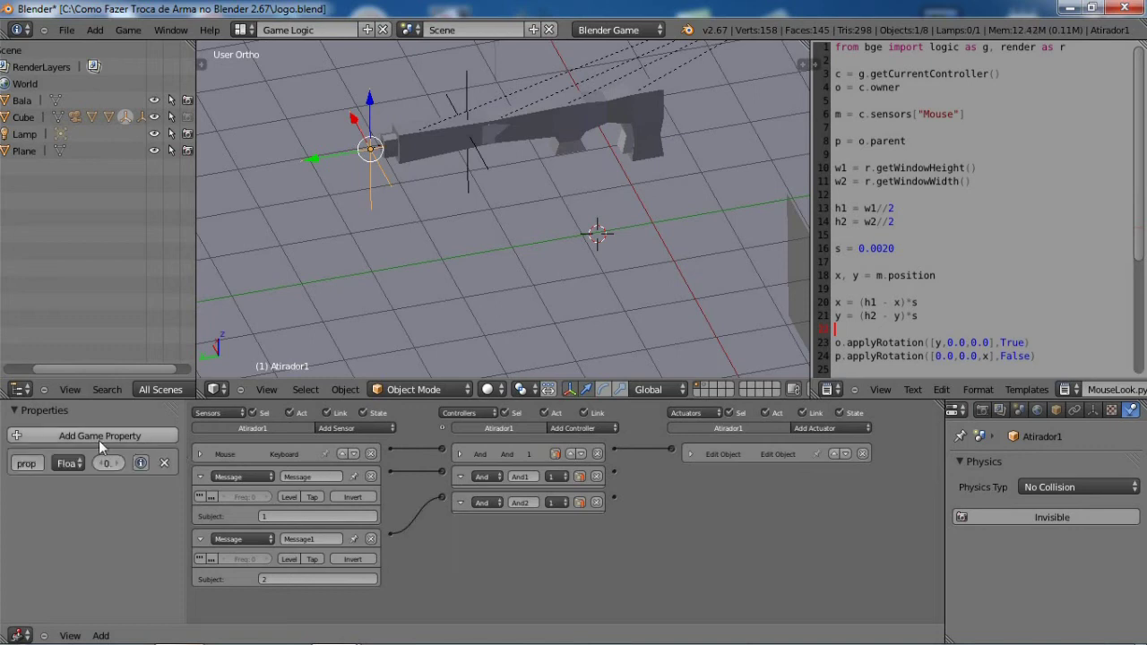
click(28, 463)
text(Atirador)
key(Return)
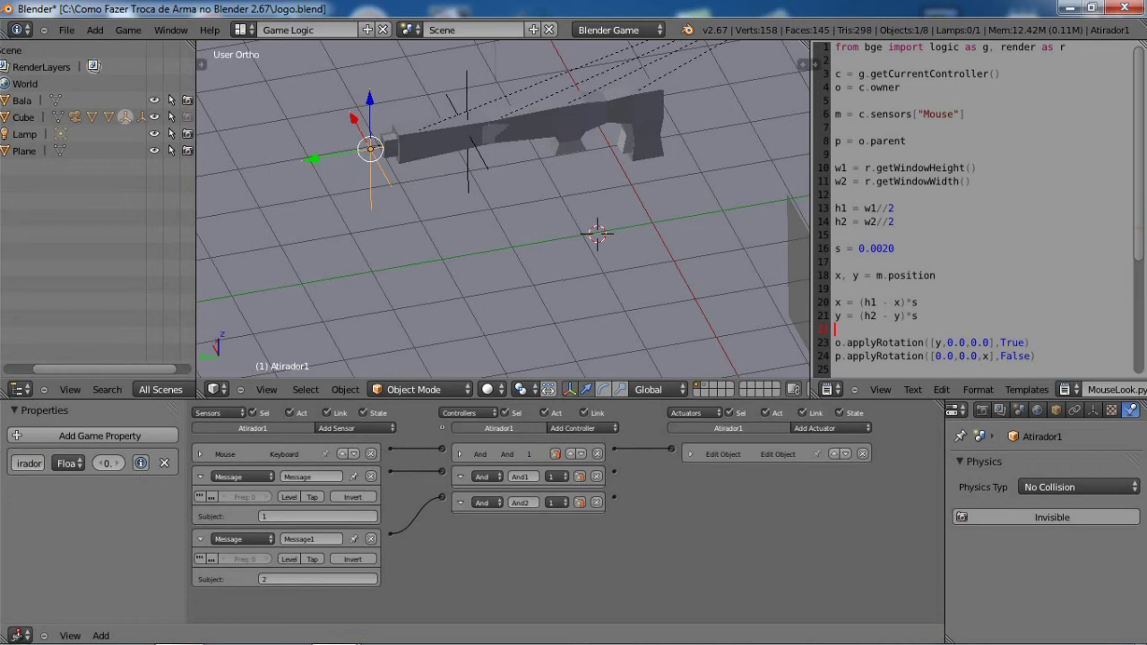
click(68, 463)
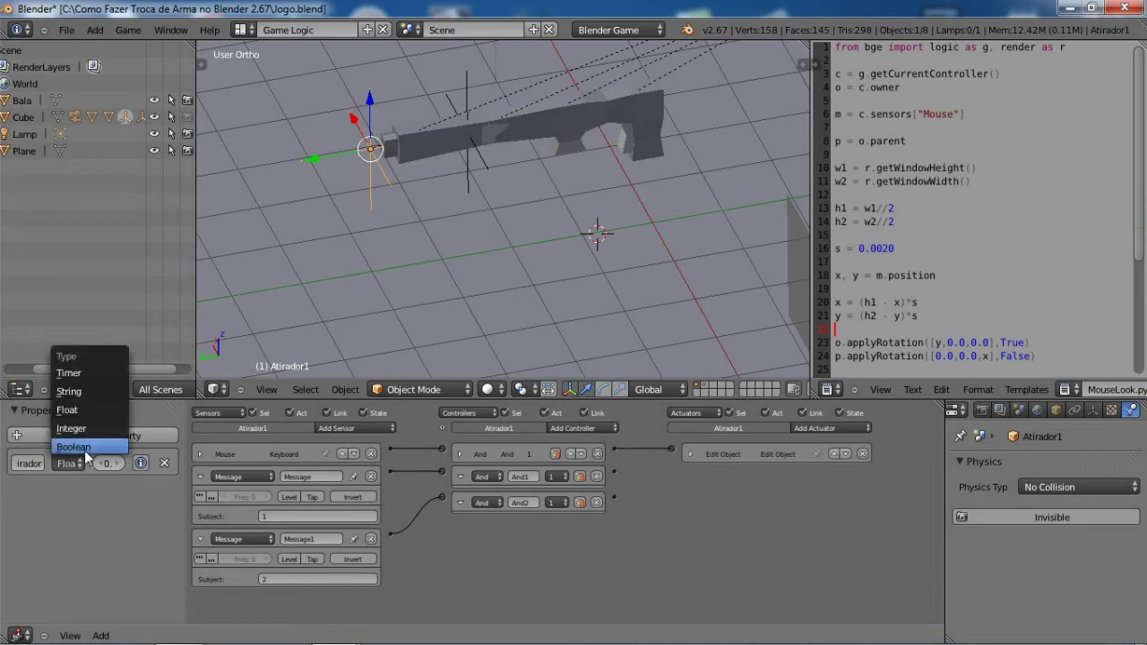
click(85, 451)
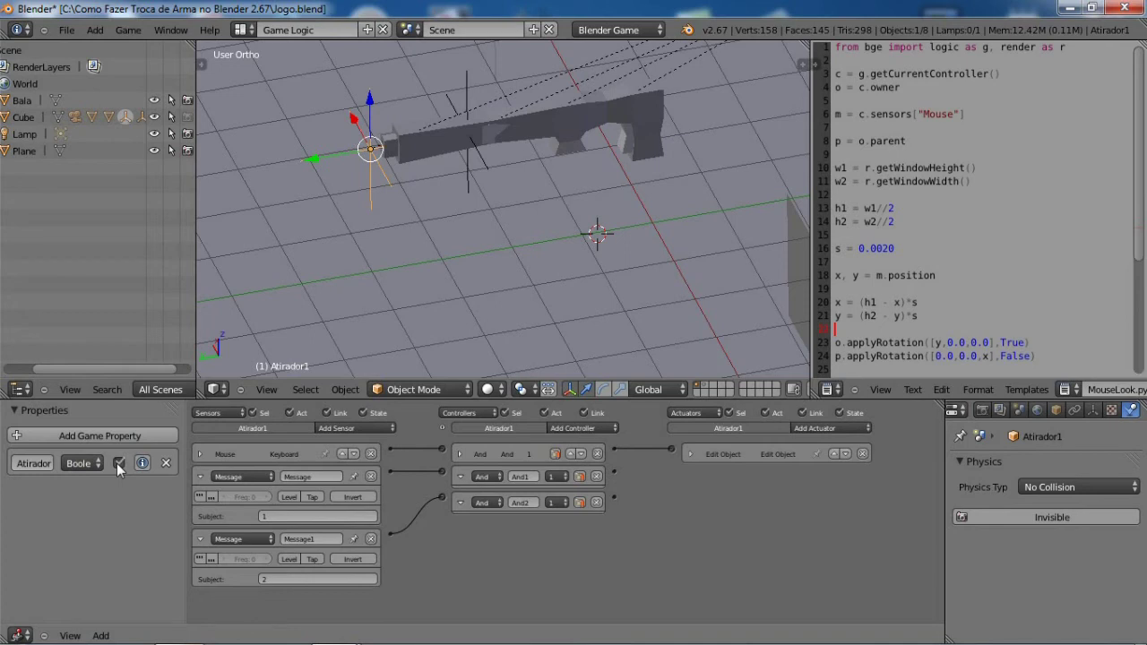
Step: Add a Property sensor testing Atirador equals True, linked to the And controller
click(200, 476)
click(200, 499)
click(368, 429)
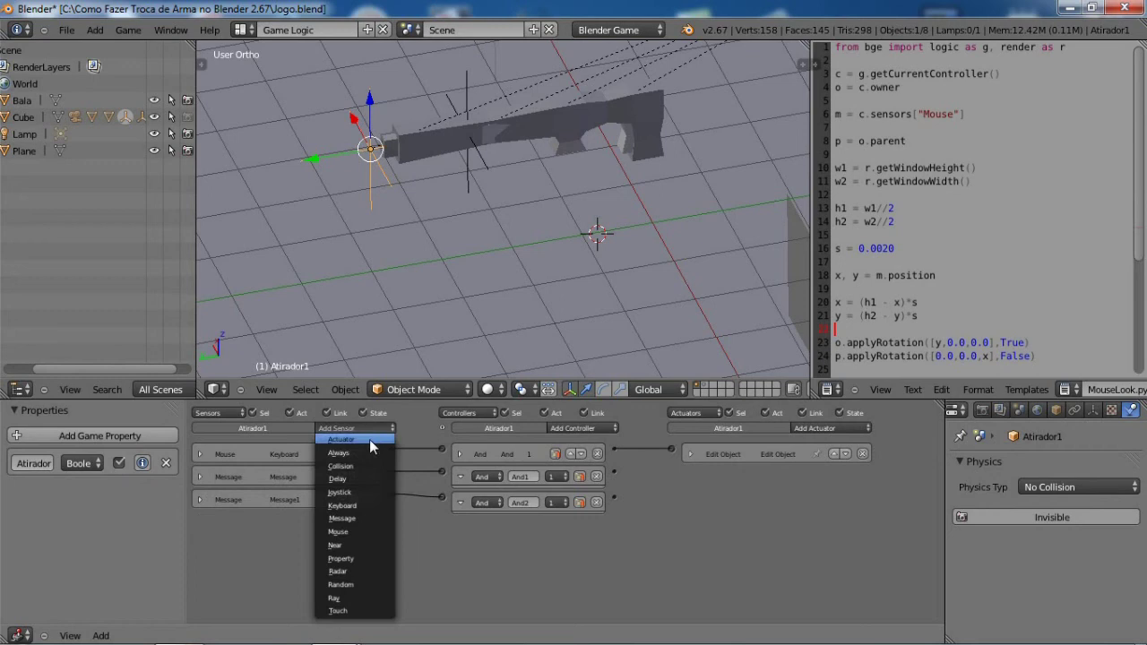
click(363, 558)
click(293, 578)
click(278, 457)
click(288, 595)
text(True)
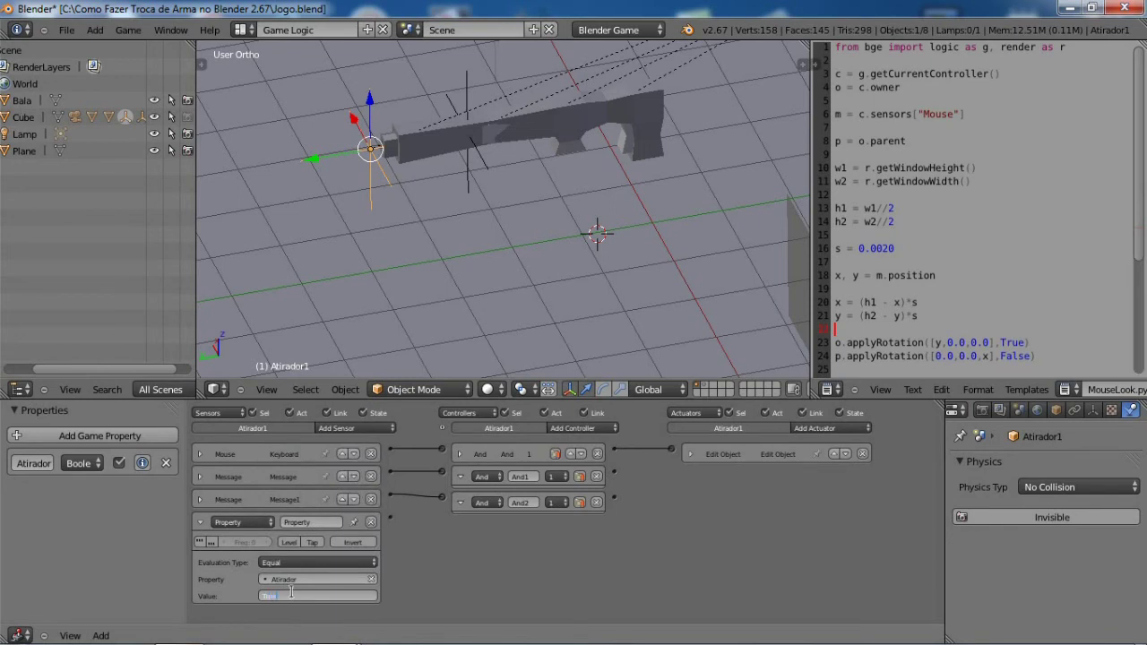
key(Return)
drag(390, 516, 443, 452)
click(199, 521)
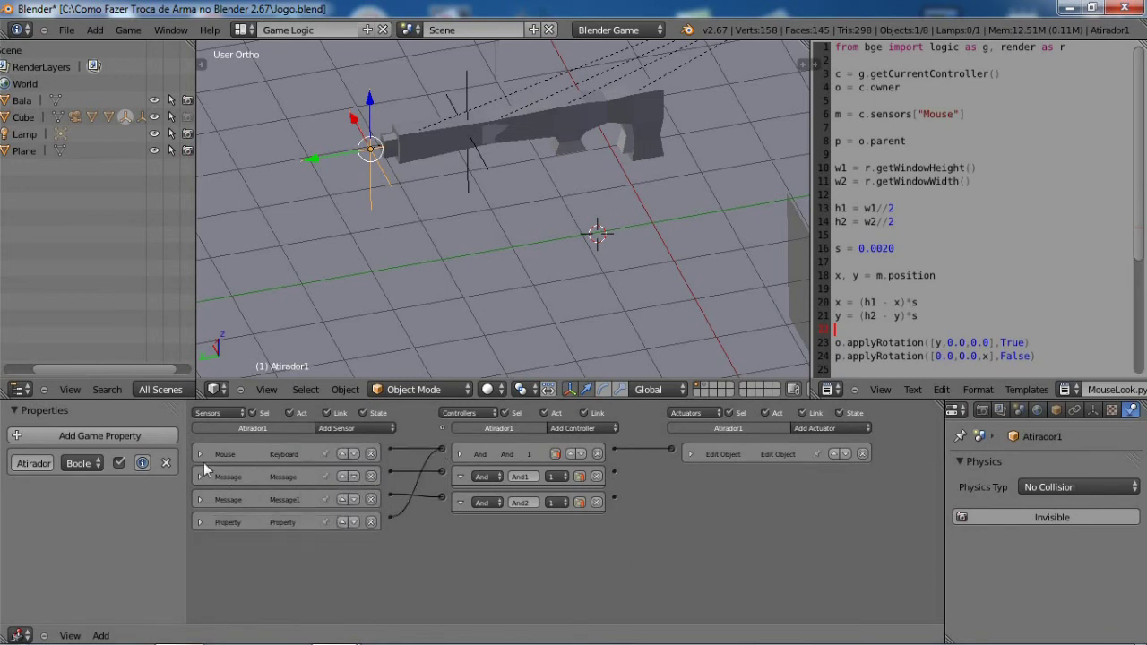
Step: Review the Mouse sensor, Edit Object actuator, Property sensor and Message sensor settings
click(199, 454)
click(201, 452)
click(200, 454)
click(201, 454)
click(691, 455)
click(690, 454)
click(199, 521)
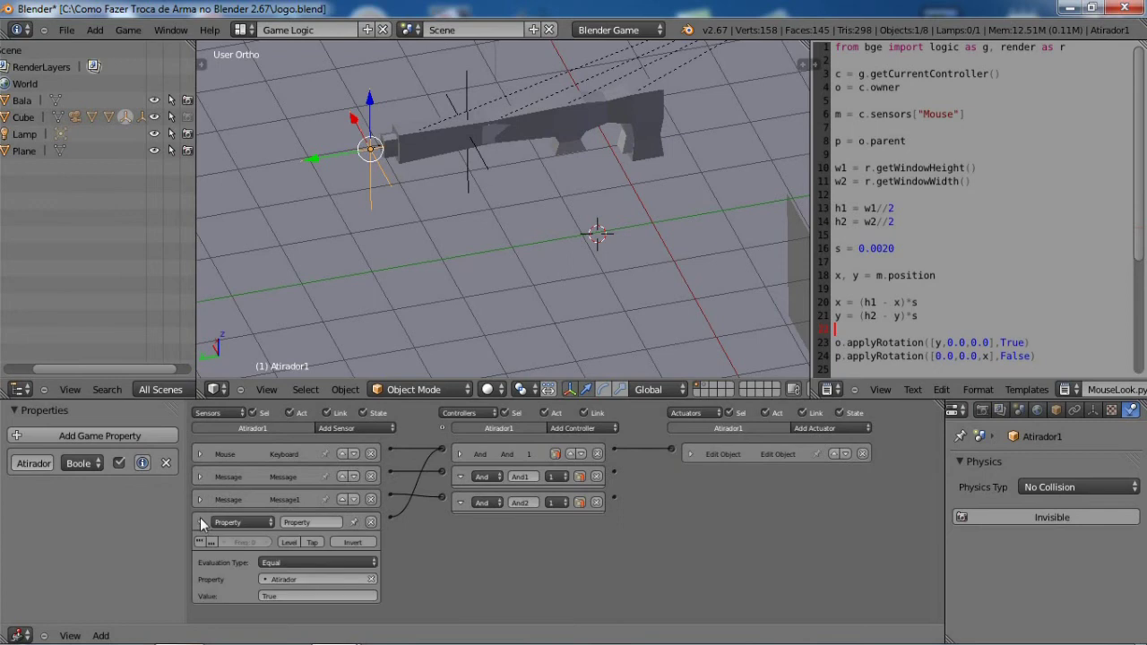
click(201, 521)
click(199, 476)
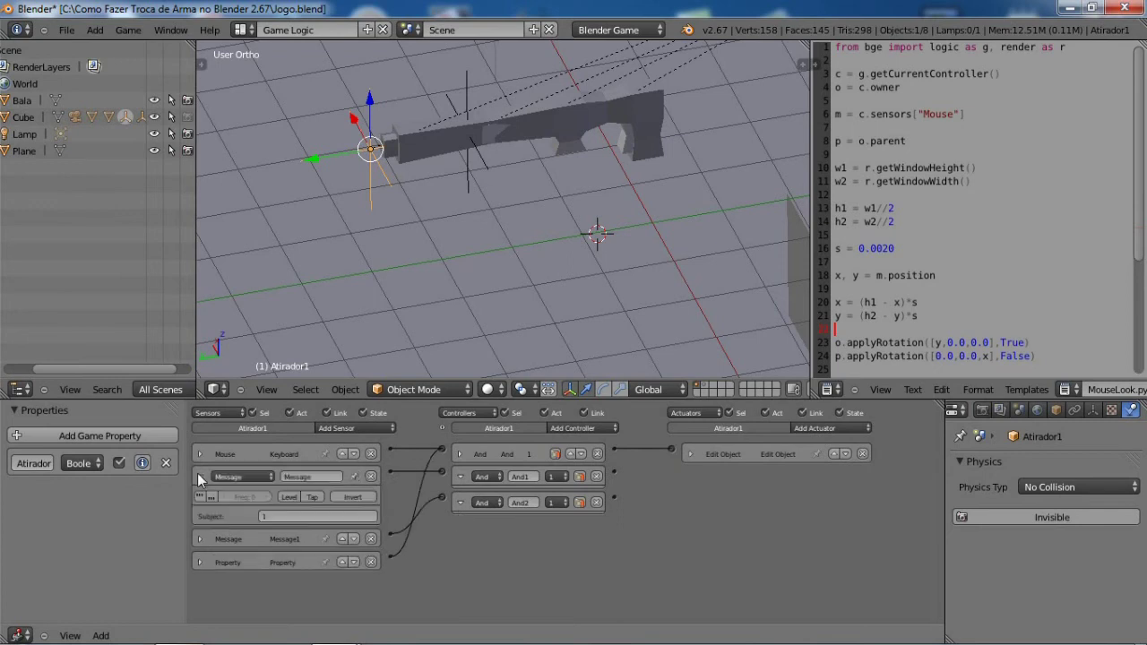
Step: Add a Property actuator assigning the Atirador property, driven by the And1 controller
click(199, 476)
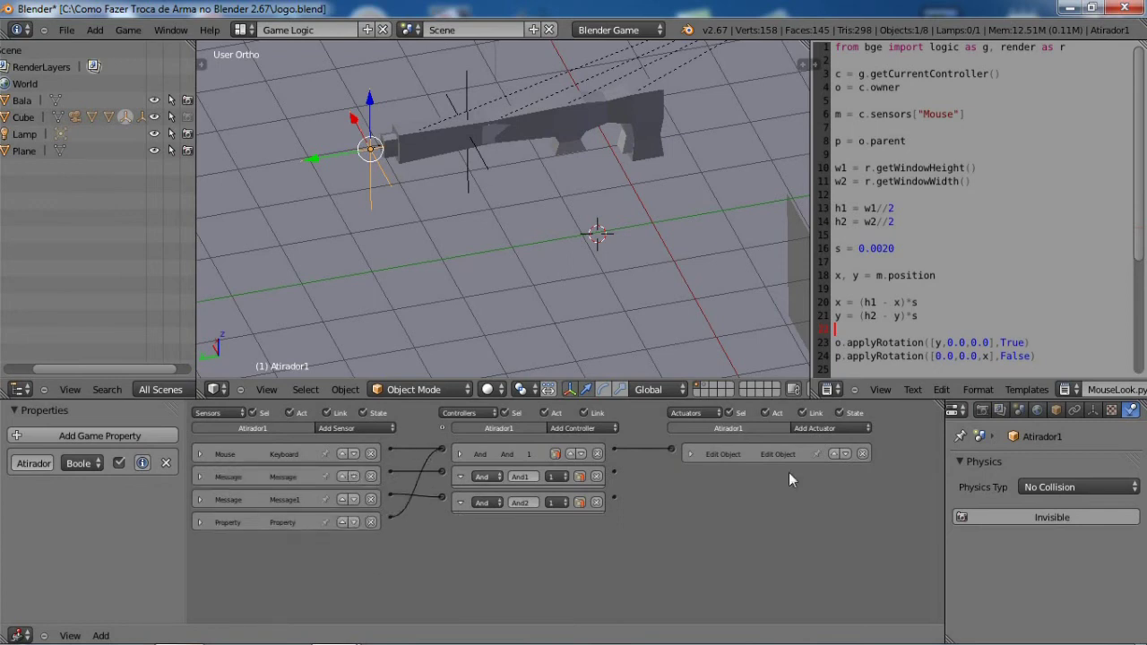
click(819, 428)
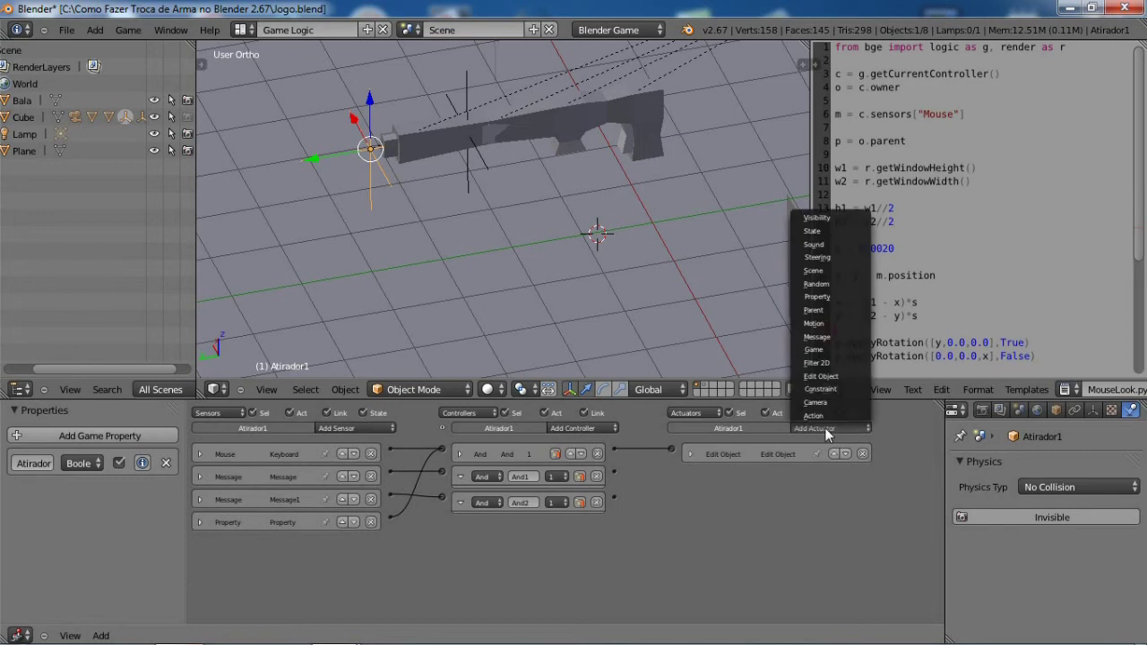
click(820, 296)
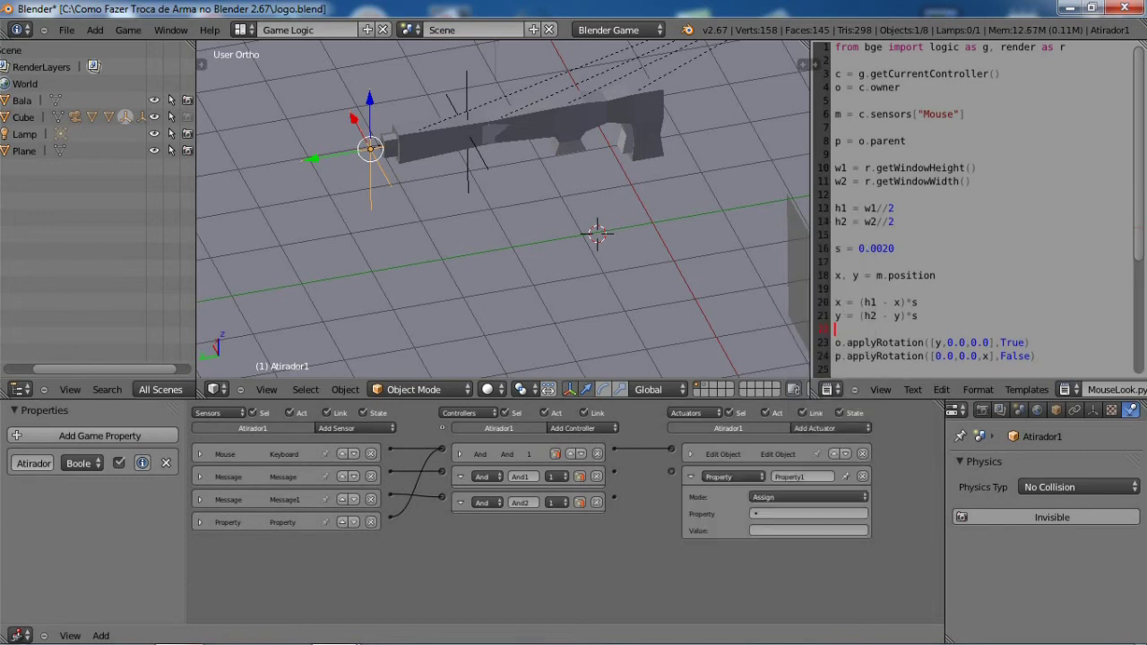
drag(673, 471, 671, 473)
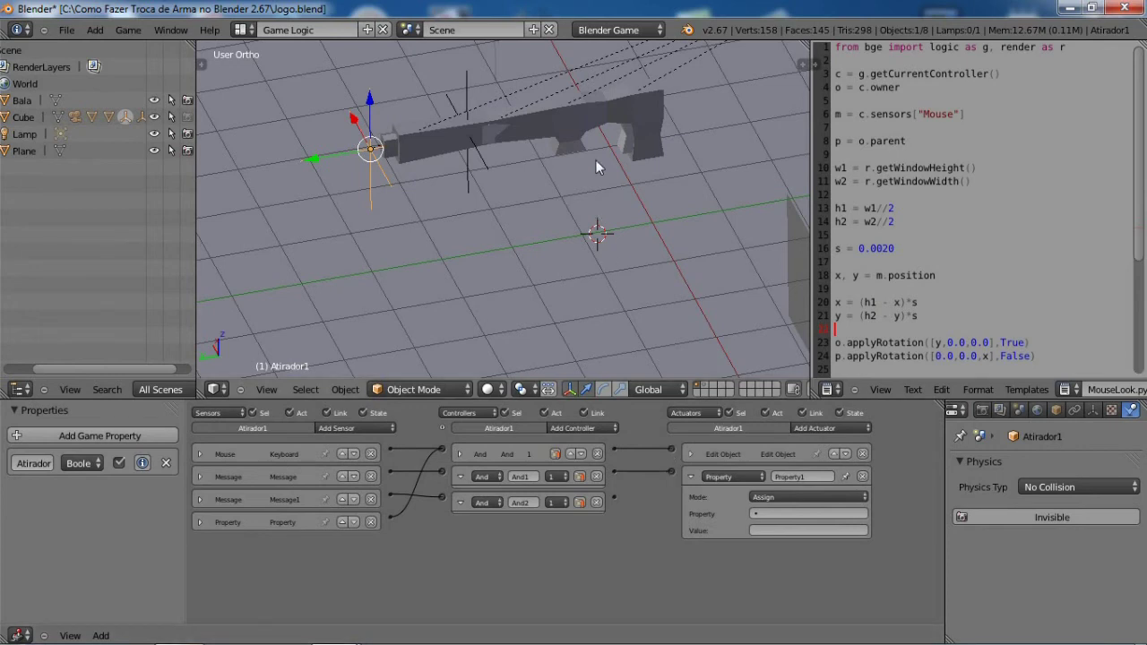
click(788, 513)
click(790, 387)
click(795, 531)
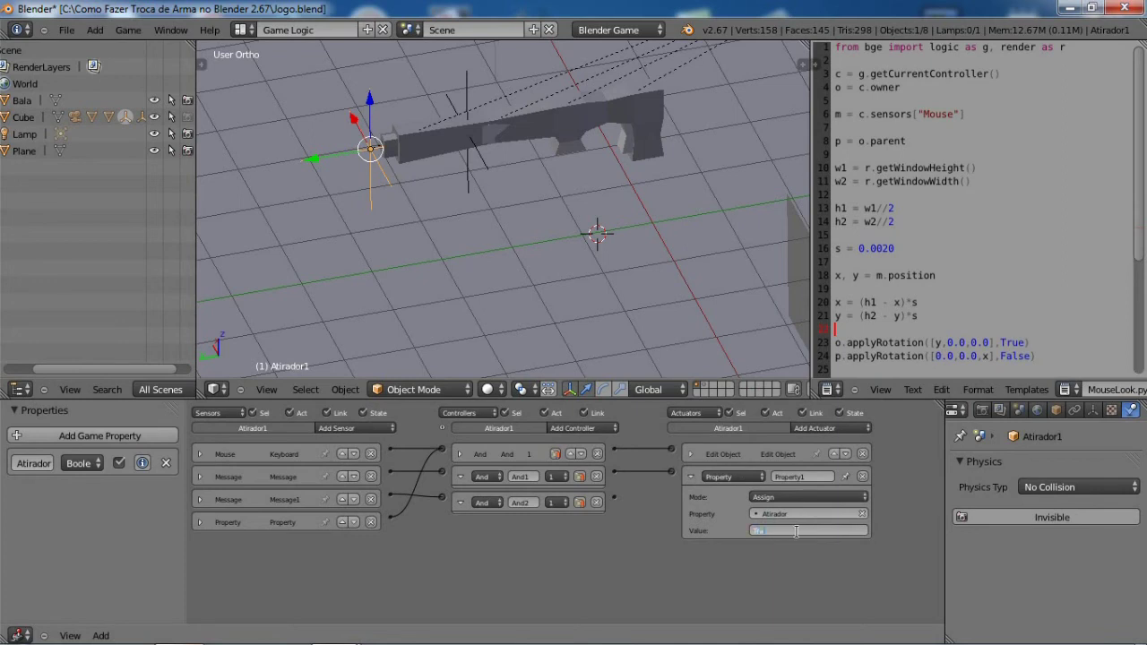
click(691, 476)
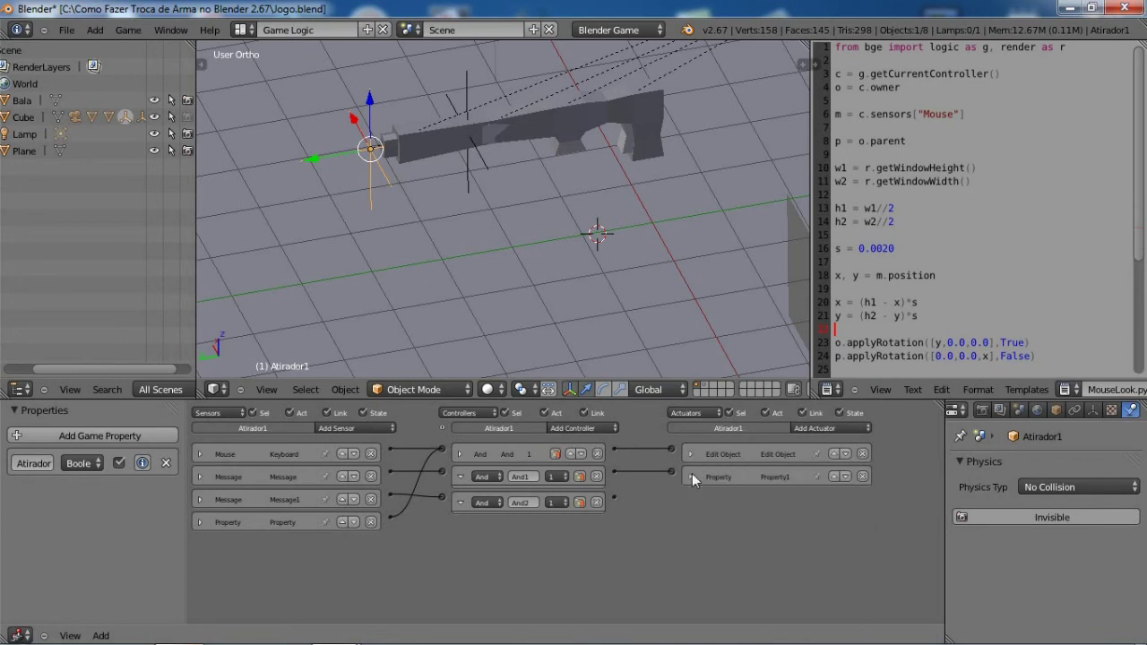
Step: Add a second Property actuator setting Atirador to False, driven by And2
click(839, 429)
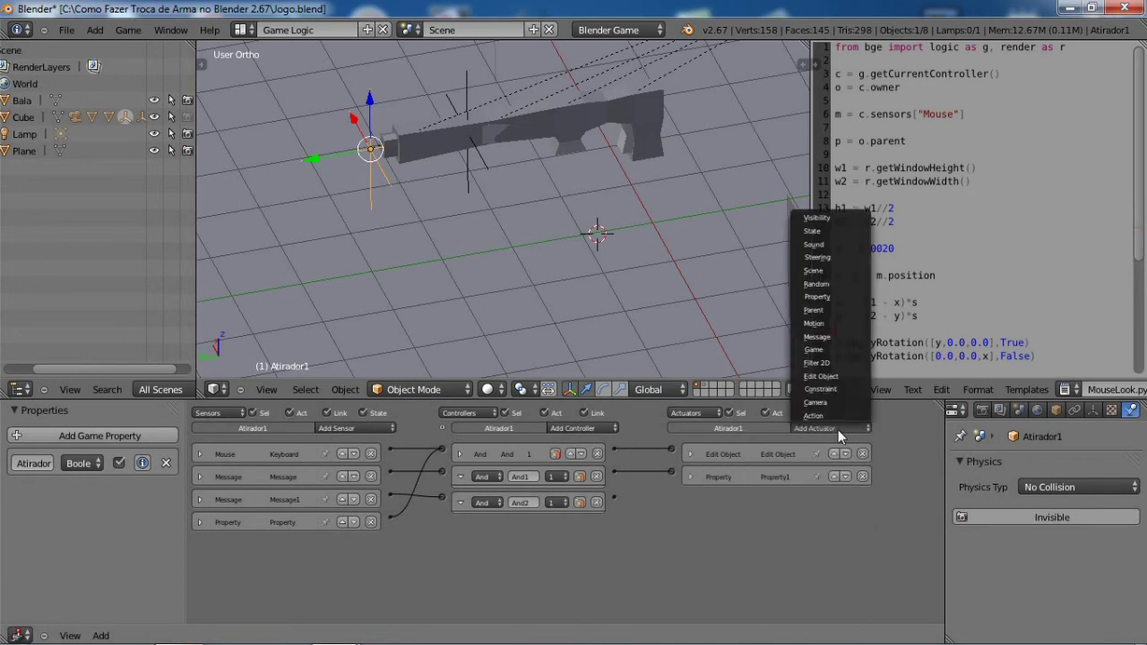
click(826, 295)
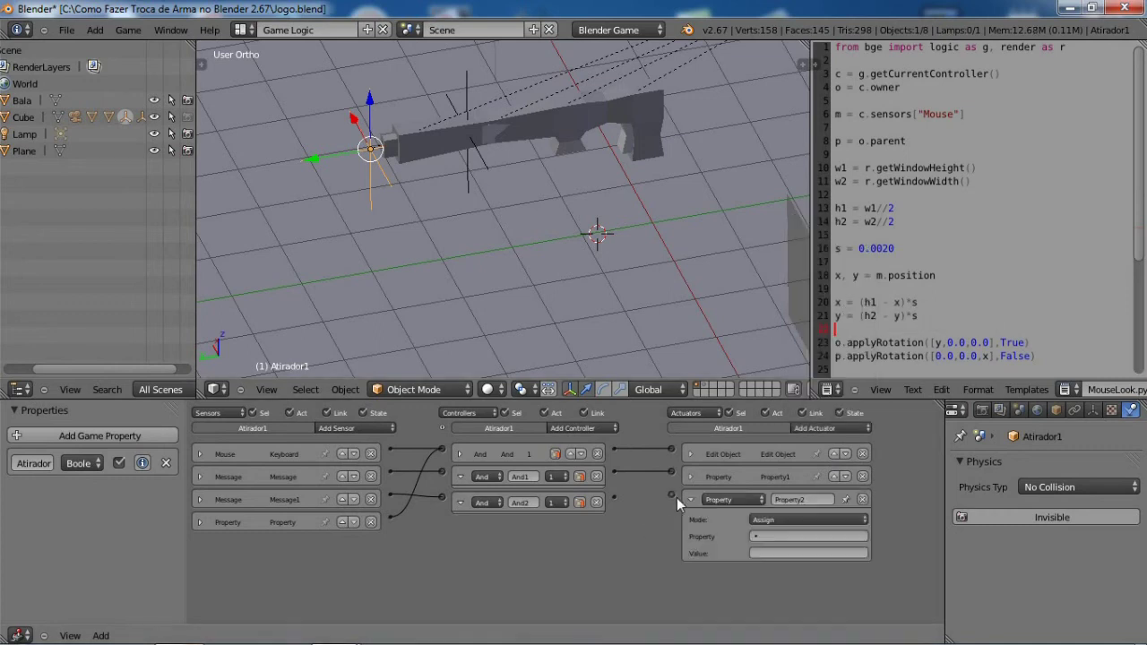
drag(630, 504, 616, 494)
click(756, 537)
click(781, 415)
click(781, 552)
text(False)
key(Return)
click(690, 500)
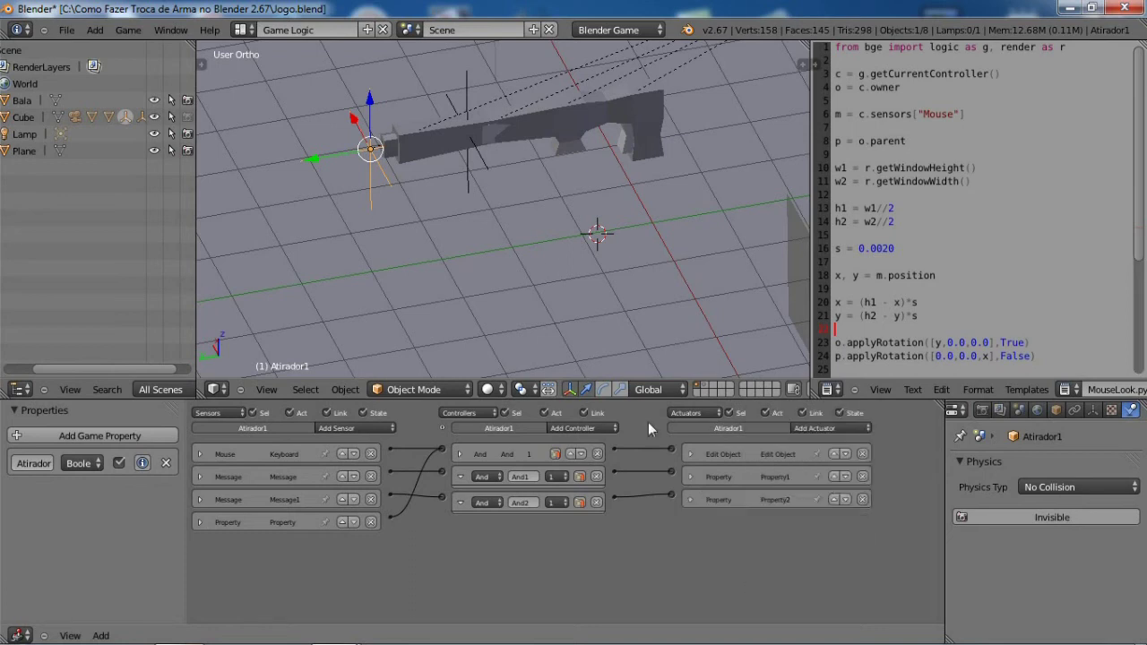
Step: Select Atirador2 and give it a Boolean game property named 'Atirador'
right_click(469, 163)
right_click(363, 192)
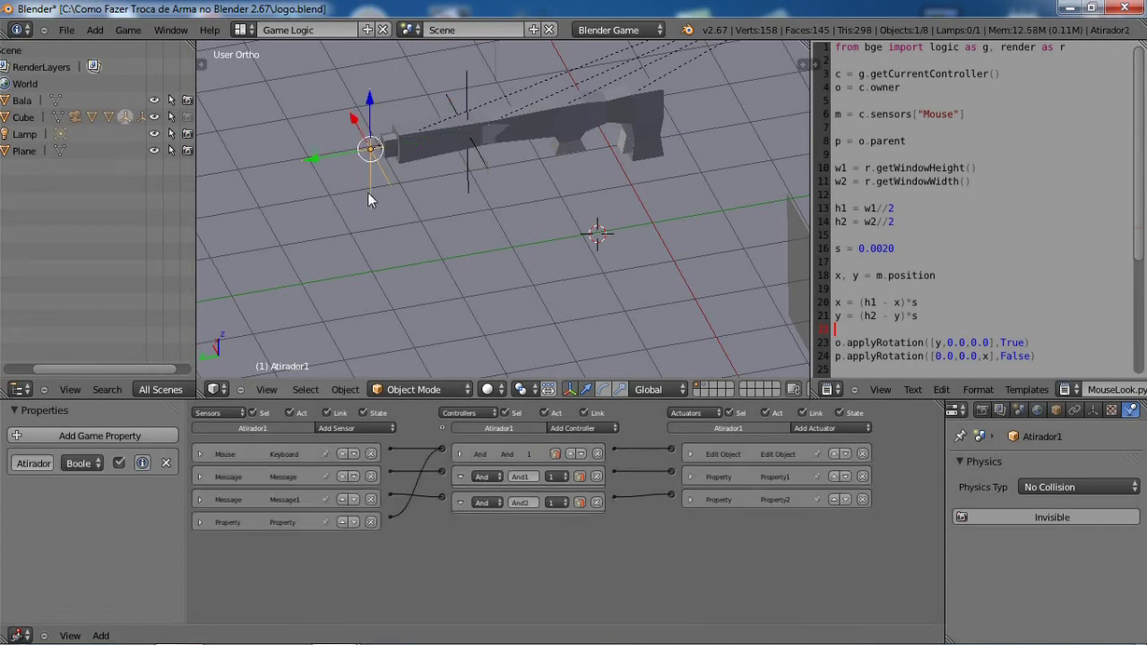
right_click(467, 176)
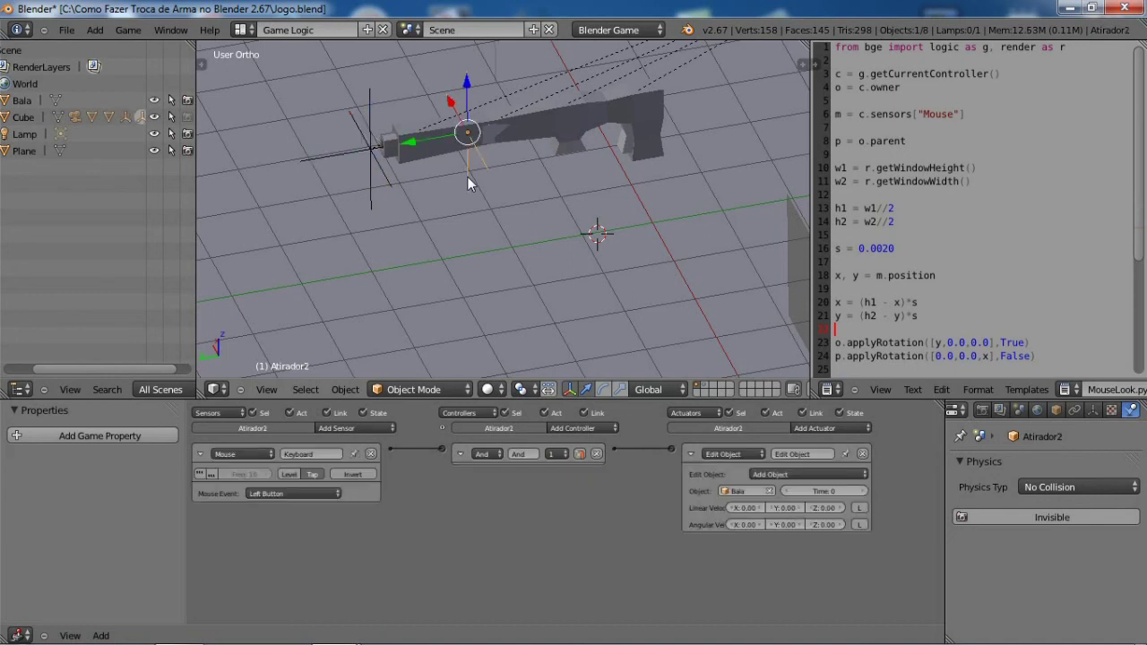
click(140, 433)
click(31, 463)
text(Atira)
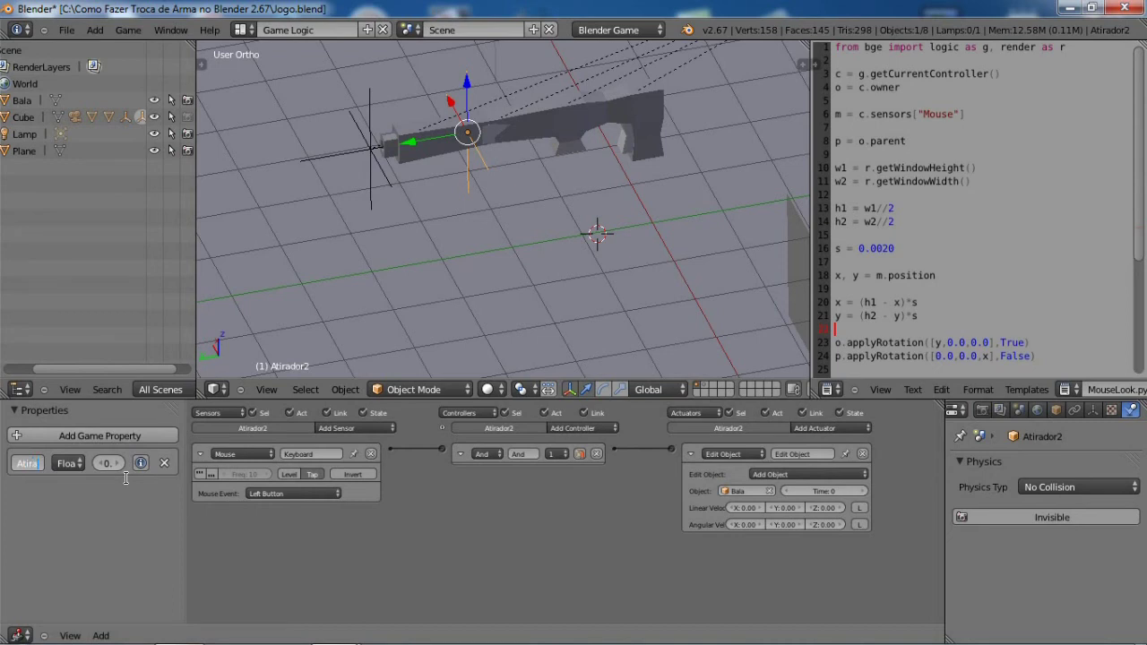
text(dor)
key(Return)
click(68, 463)
click(68, 453)
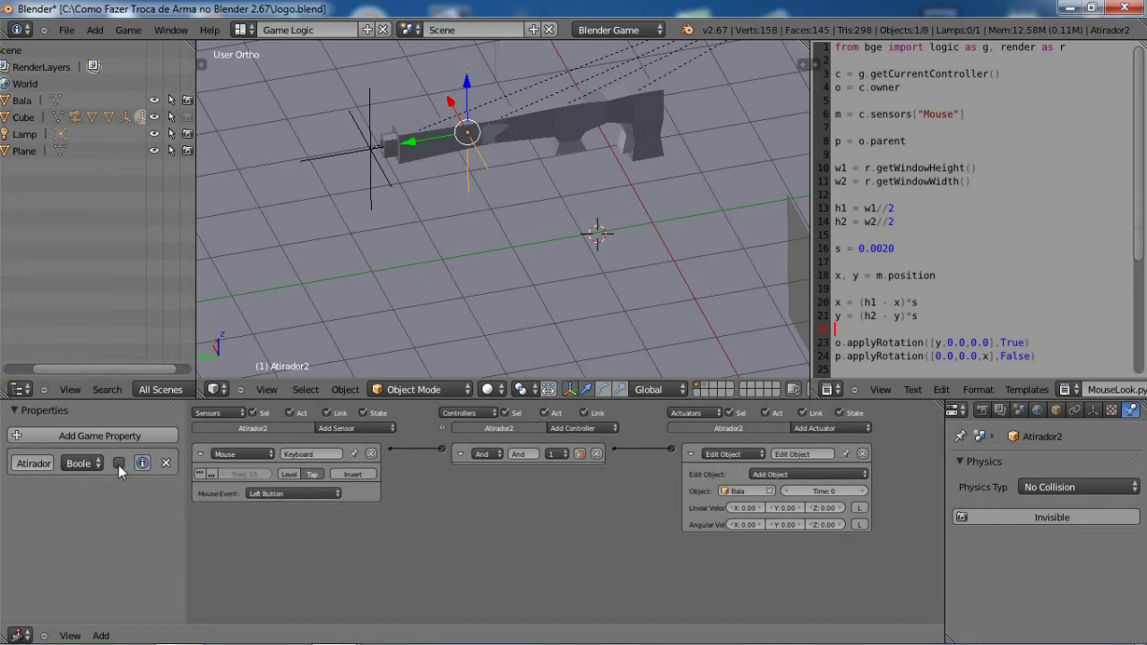
Step: Add a Property sensor checking Atirador equals True, linked to the And controller
click(198, 454)
click(355, 429)
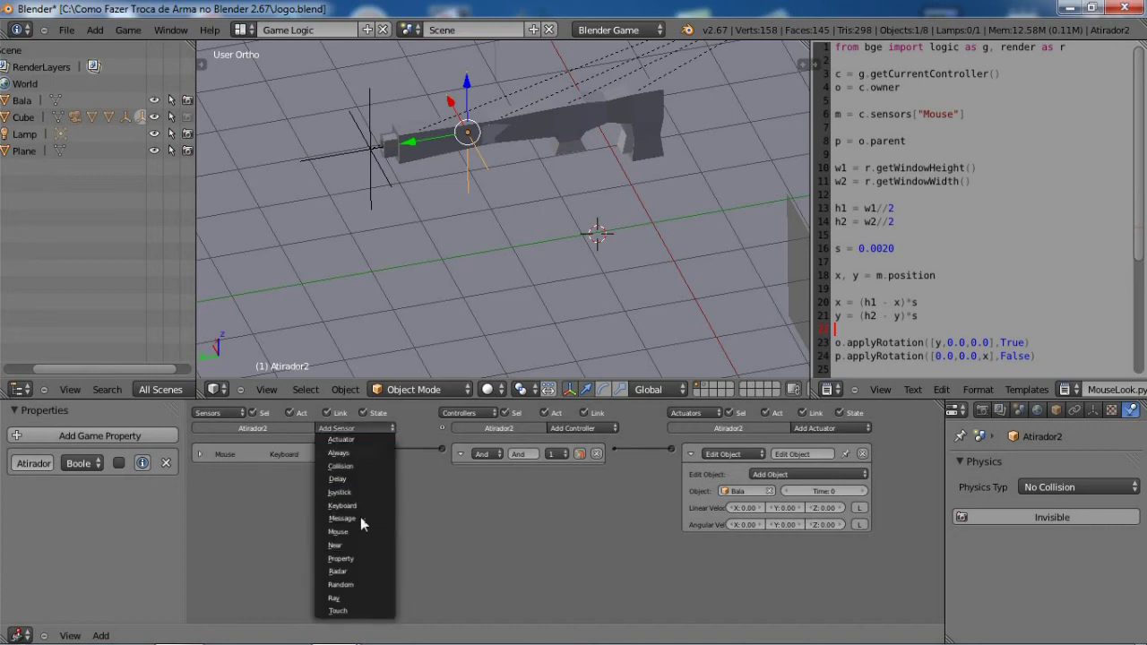
click(353, 558)
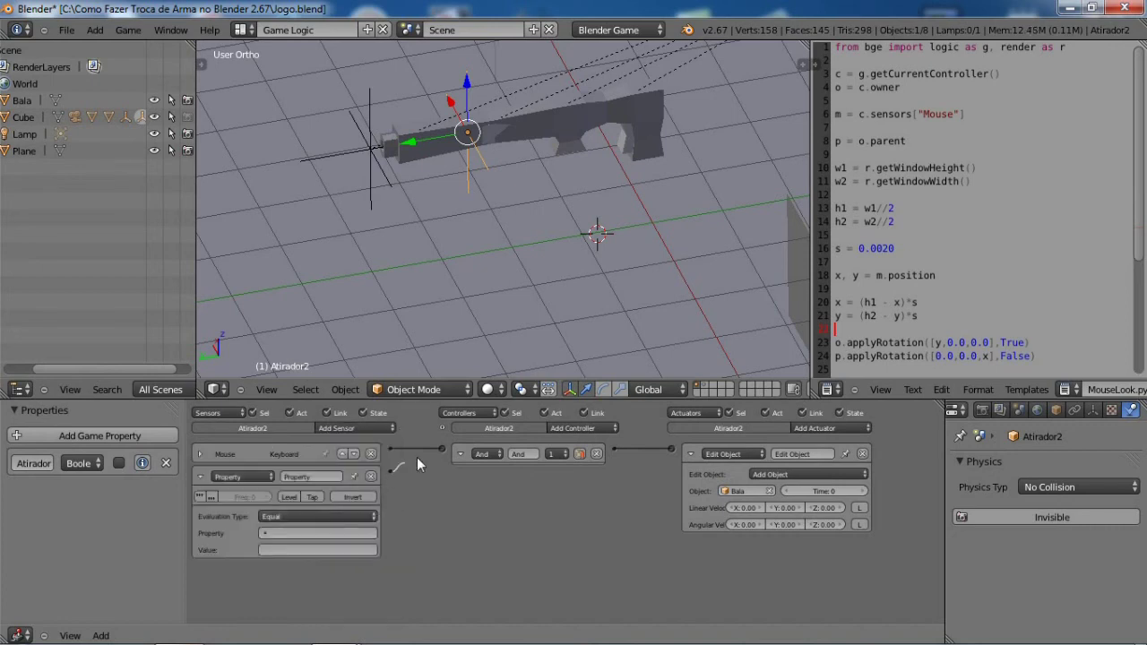
drag(442, 455, 442, 451)
click(313, 533)
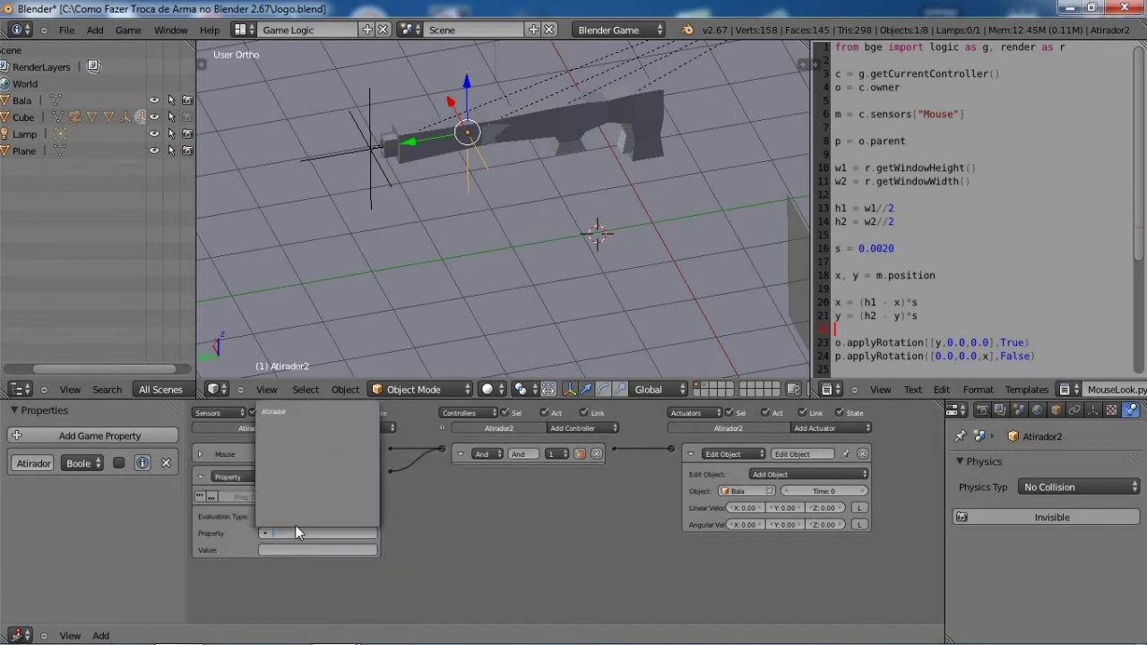
click(282, 422)
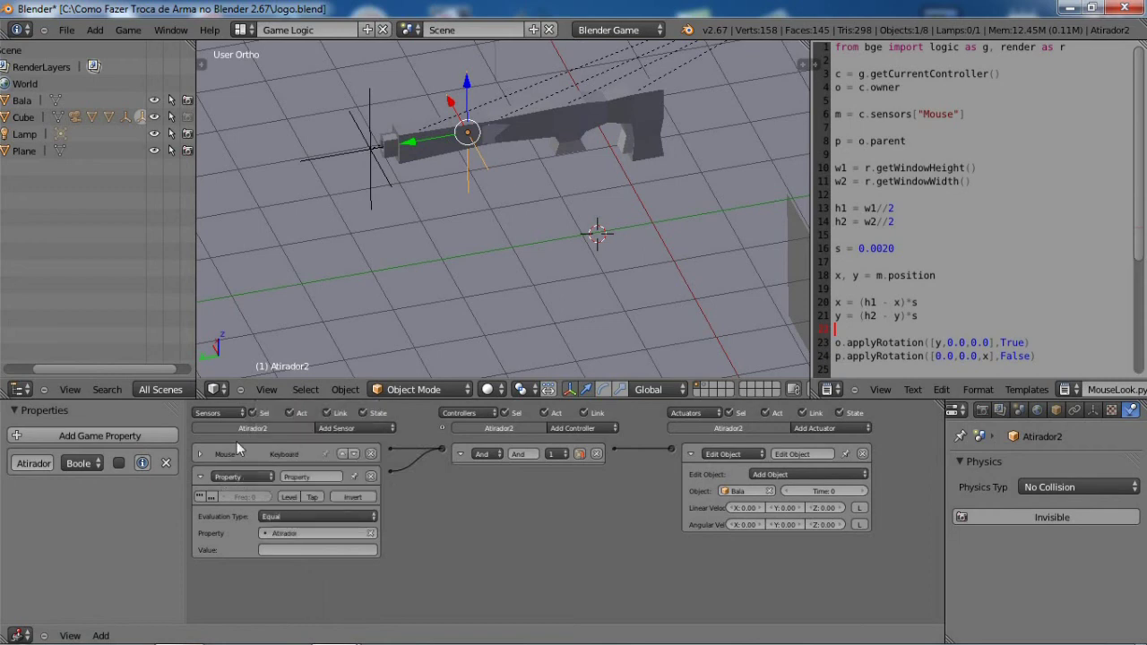
click(278, 549)
text(True)
key(Return)
click(200, 477)
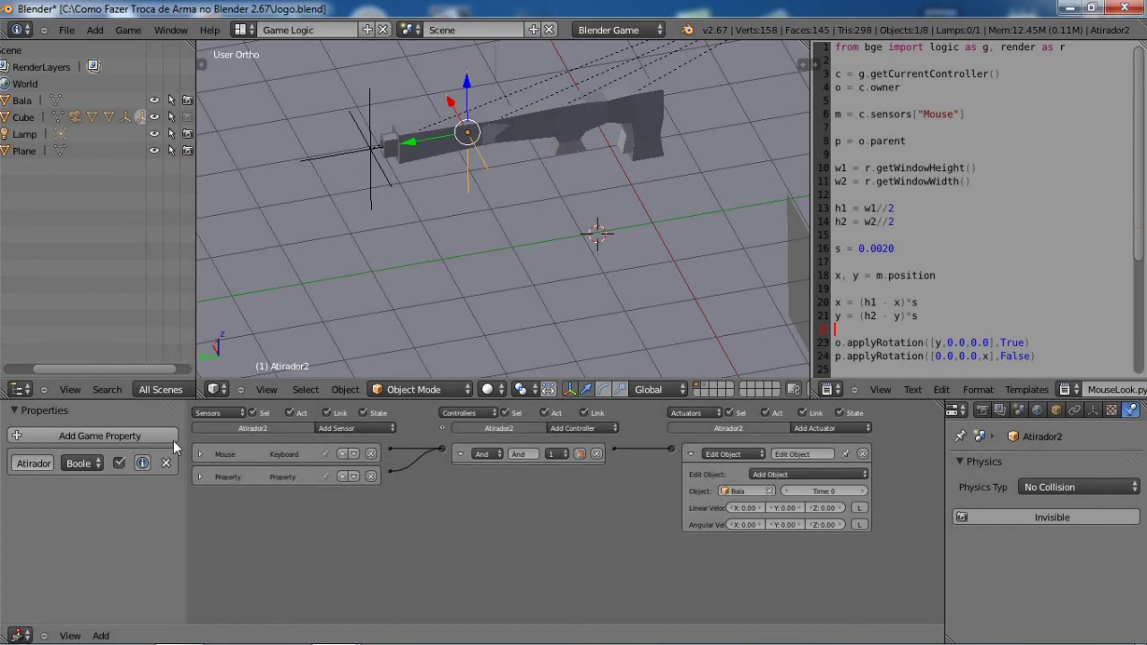
Step: Run a quick game test through the scene camera view
key(p)
key(Escape)
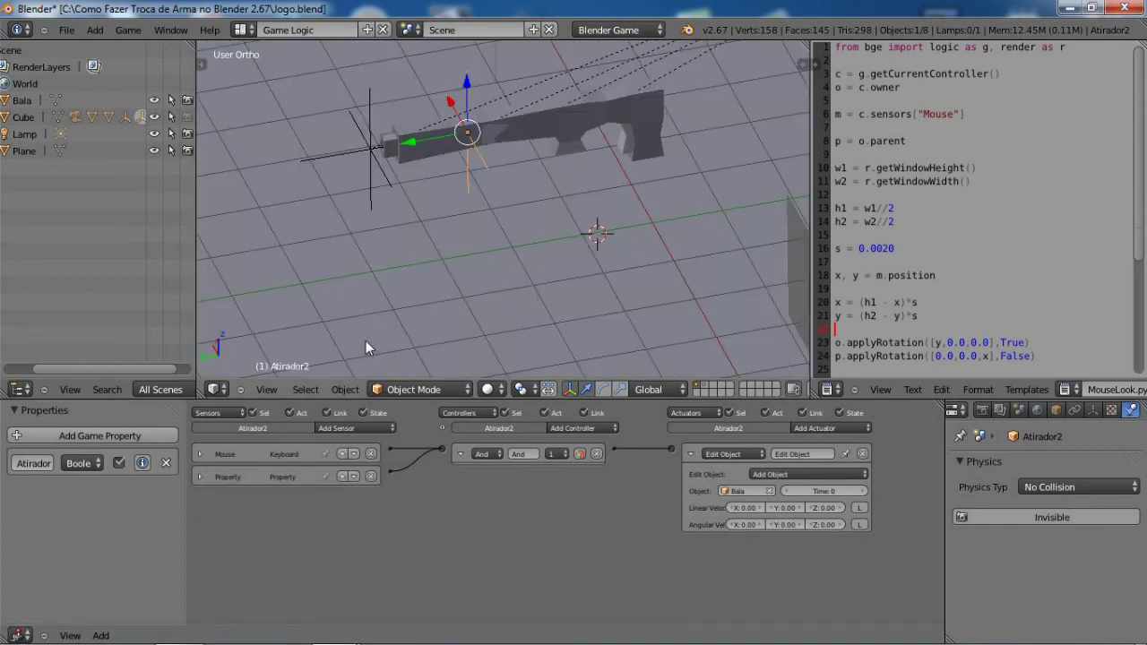
middle_drag(365, 345, 421, 269)
key(KP_0)
key(p)
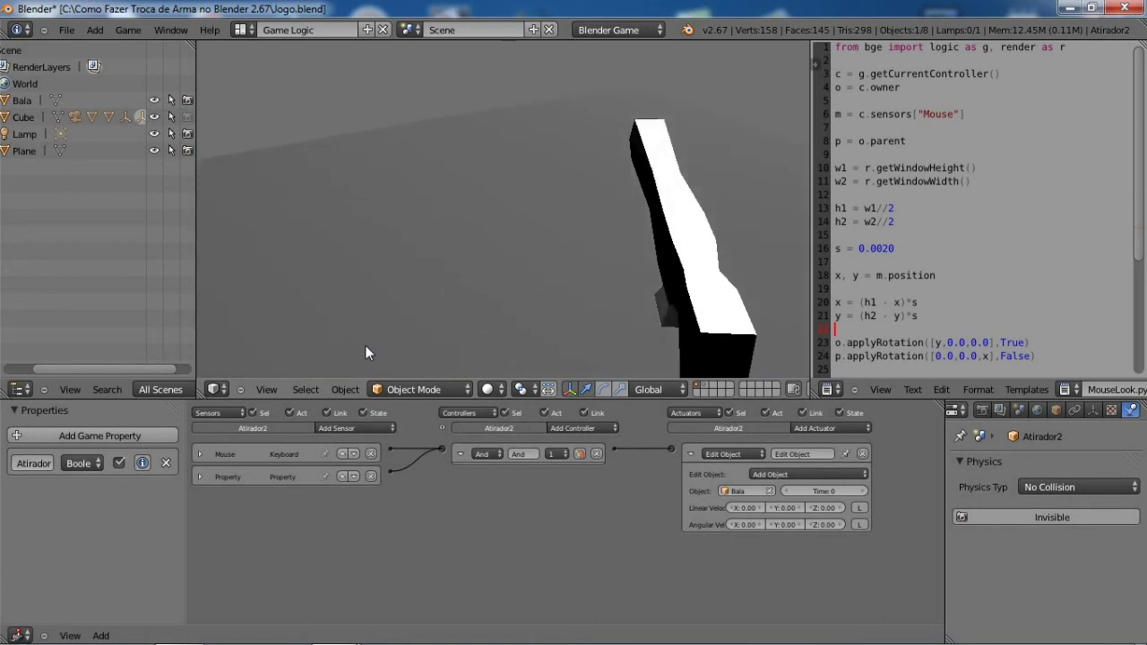
key(Escape)
Step: Untick the Atirador property so it starts as False
mouse_move(277, 253)
middle_down()
mouse_move(372, 274)
mouse_move(282, 454)
middle_up()
click(120, 463)
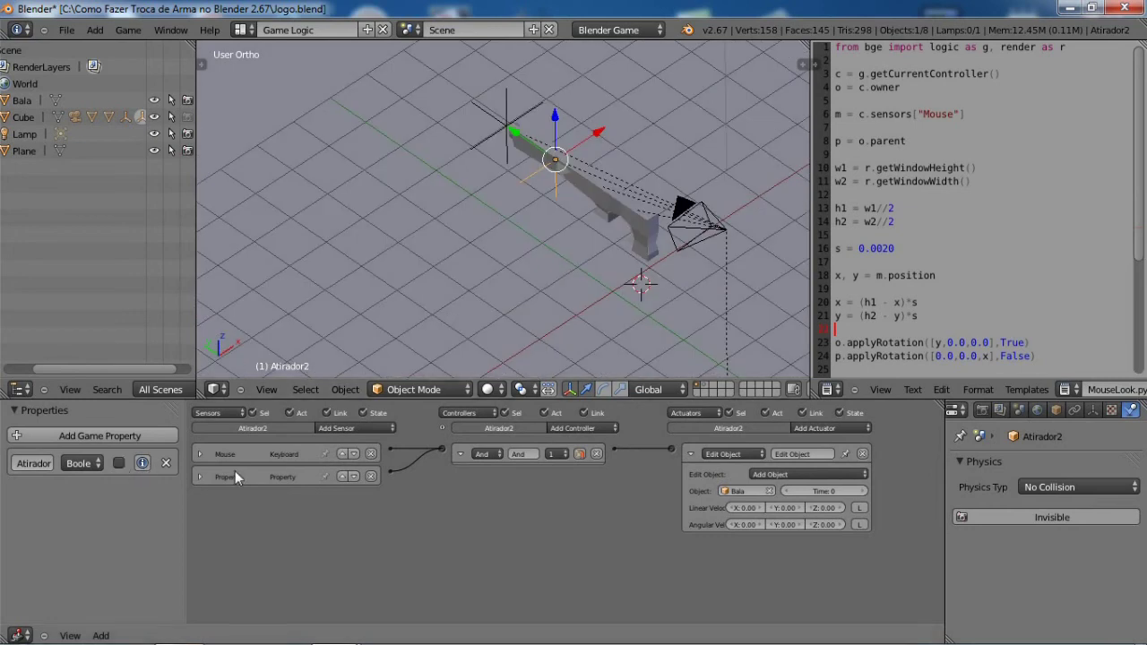
click(689, 453)
click(689, 452)
click(689, 452)
Step: Add Message sensors for subjects 1 and 2, each wired to a new And controller
click(327, 428)
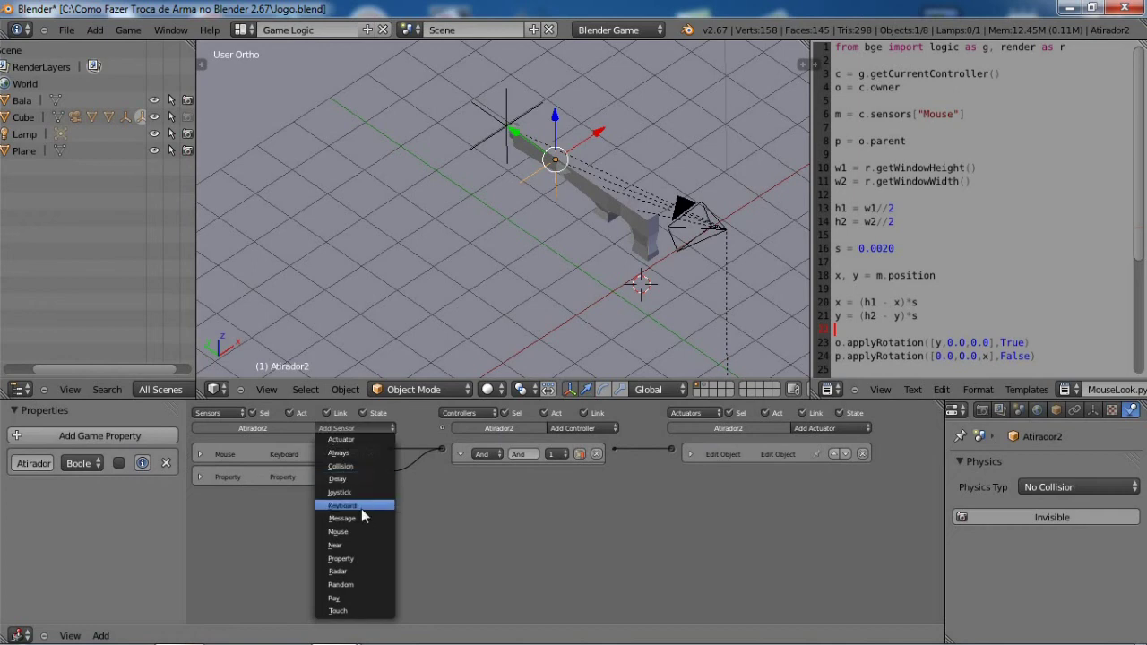
click(358, 516)
click(359, 430)
click(358, 519)
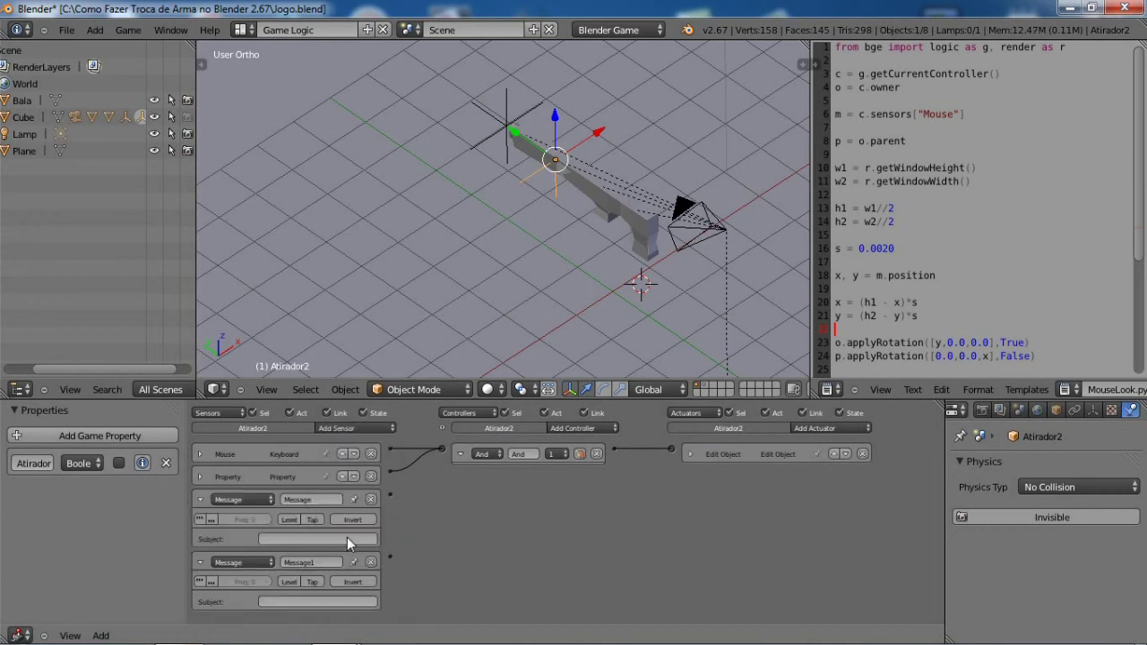
text(2)
key(Return)
click(574, 428)
click(574, 438)
click(574, 429)
click(574, 438)
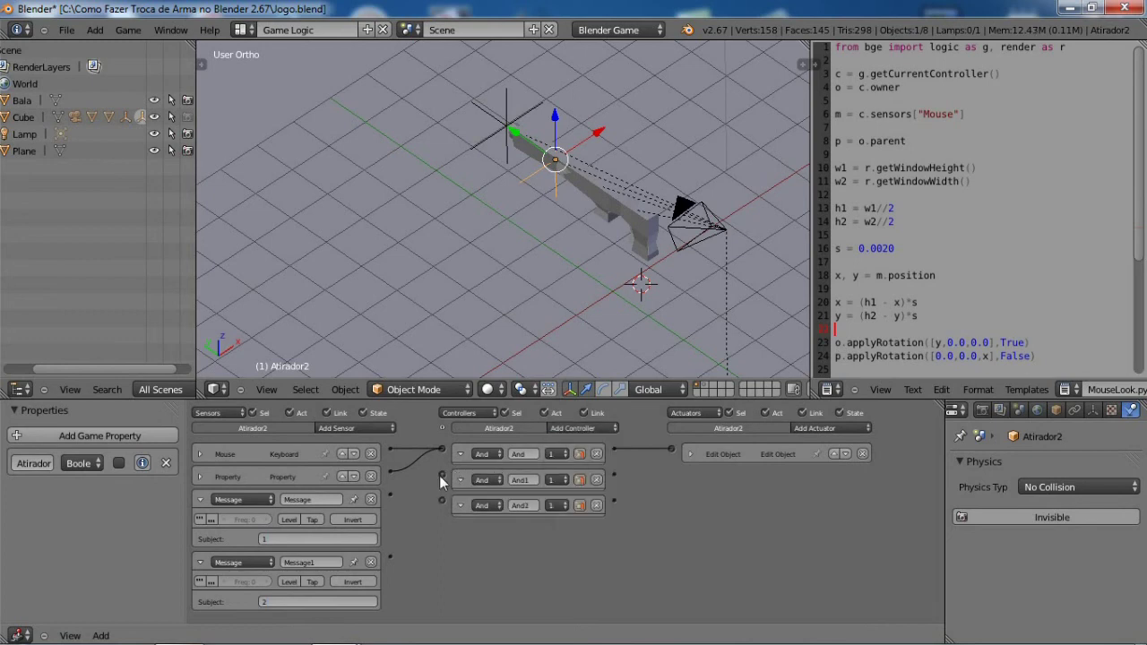
drag(441, 475, 393, 495)
drag(394, 553, 395, 552)
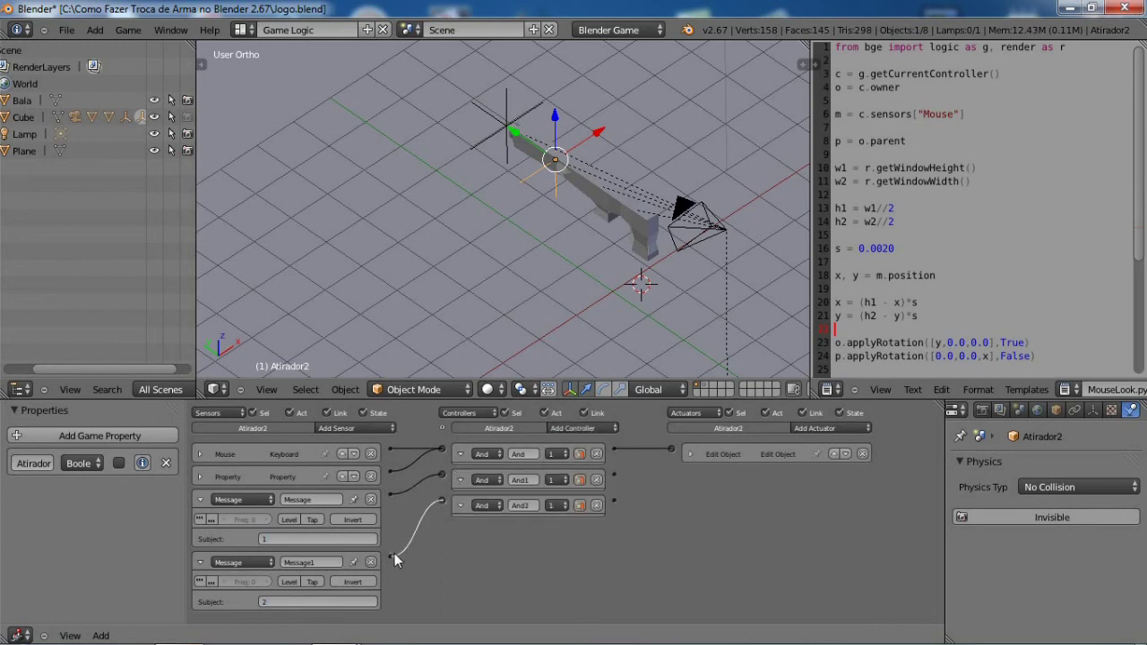
Step: Add two Property actuators and connect And1 and And2 to them
click(816, 433)
click(822, 297)
click(821, 423)
click(824, 296)
mouse_move(624, 489)
mouse_down()
mouse_move(617, 474)
mouse_move(672, 547)
mouse_up()
click(264, 539)
click(200, 499)
click(200, 499)
scroll(680, 146, up, 3)
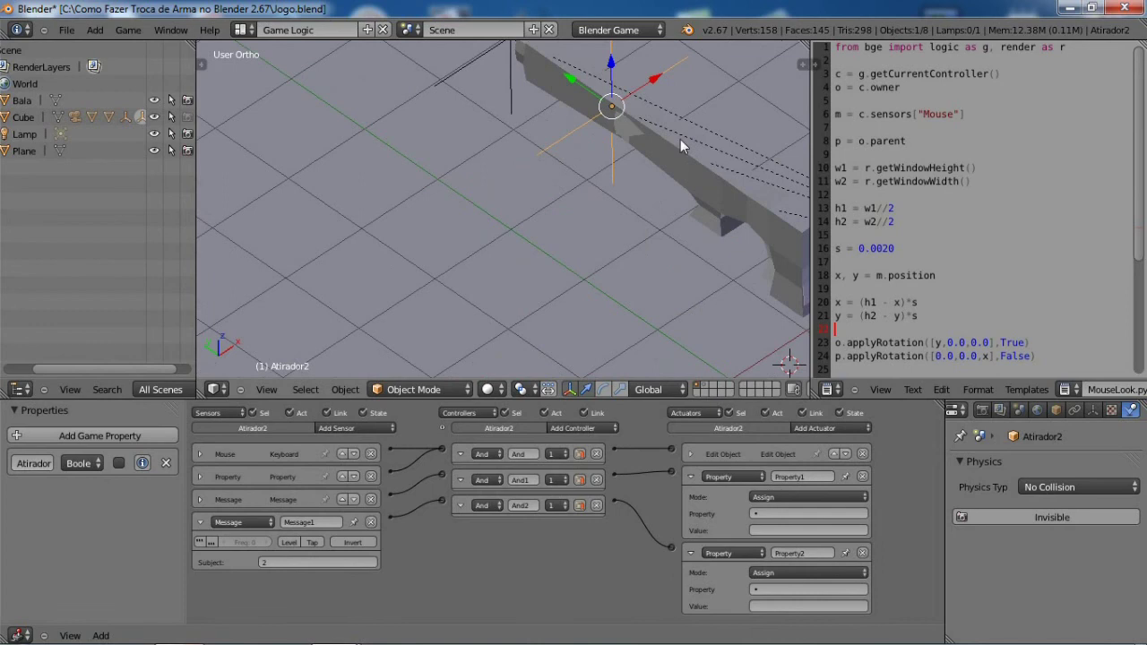
scroll(680, 146, down, 3)
right_click(629, 186)
key(Tab)
key(Tab)
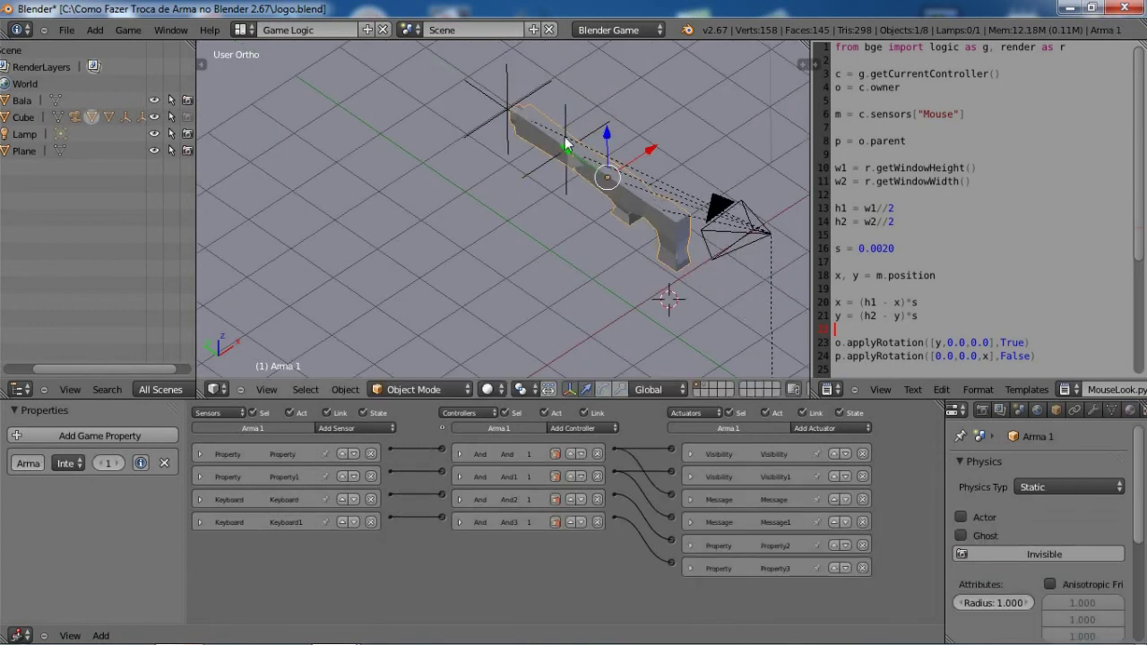
Step: Set Property1 to assign Atirador False and Property2 to assign Atirador True
right_click(566, 143)
click(767, 513)
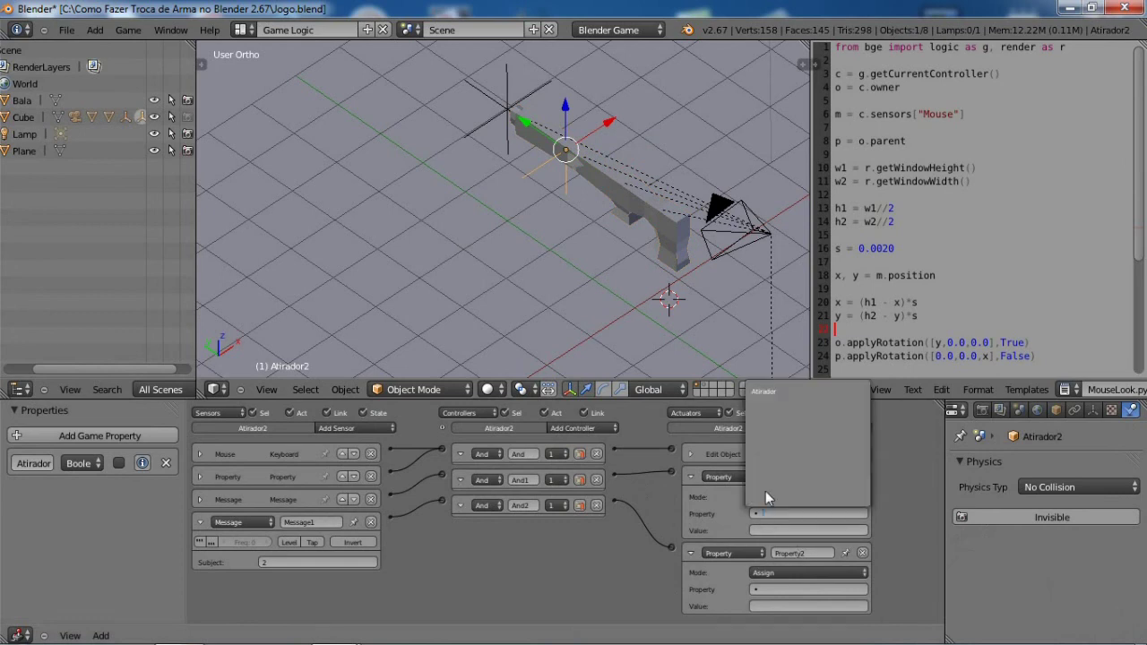
click(763, 392)
click(766, 530)
text(False)
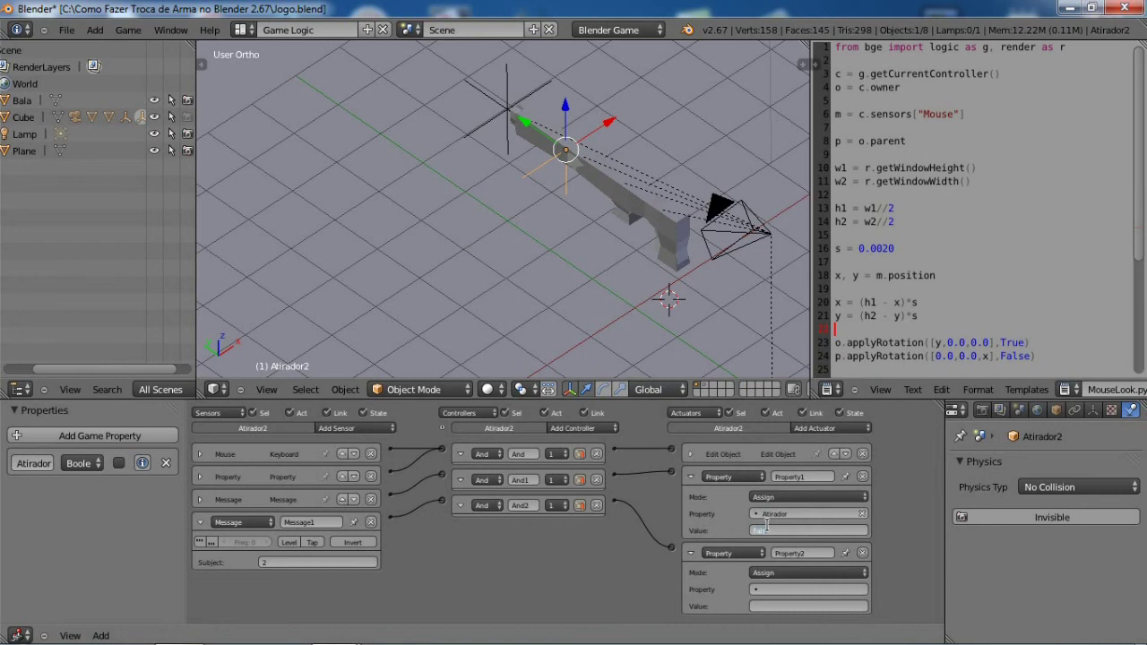
click(779, 588)
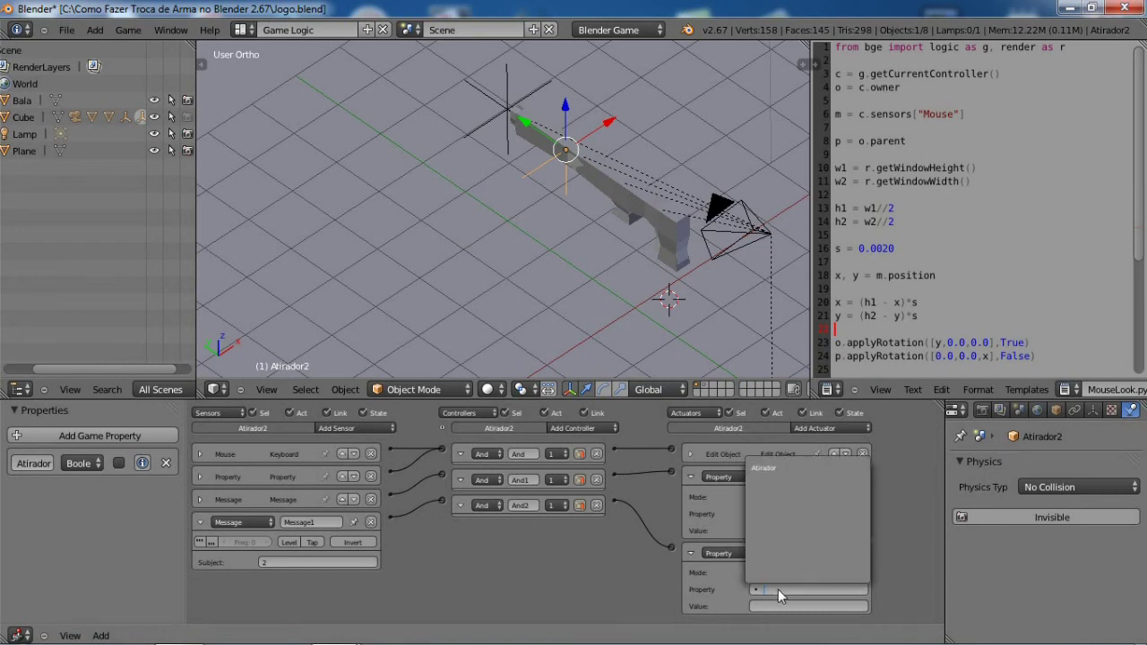
click(761, 467)
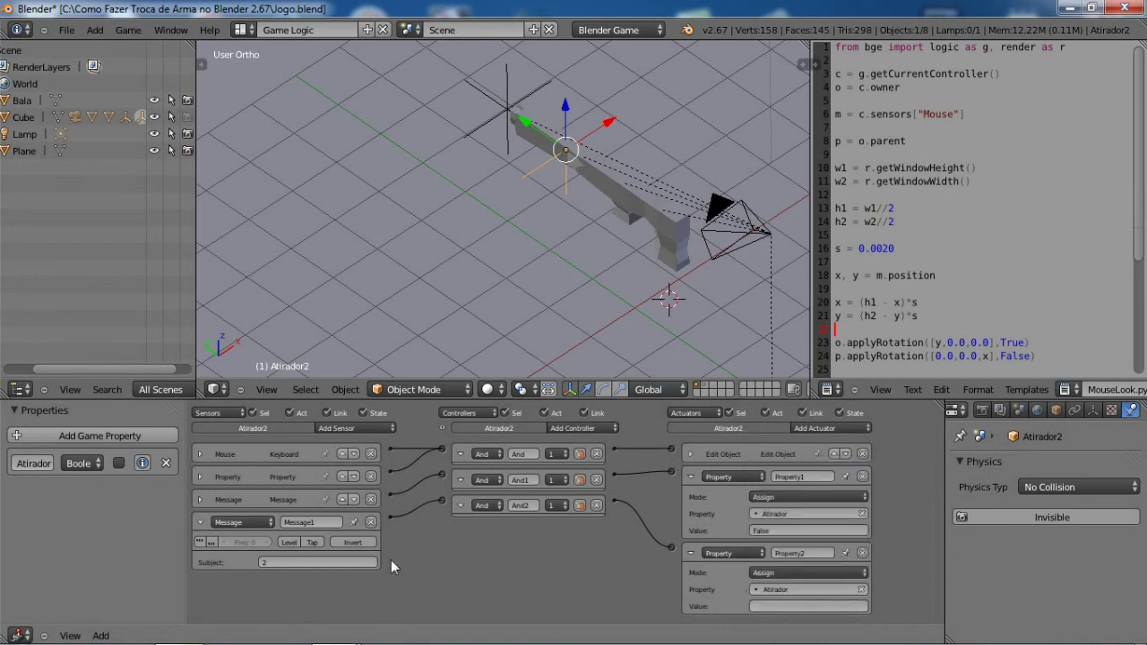
click(200, 521)
click(755, 607)
text(True)
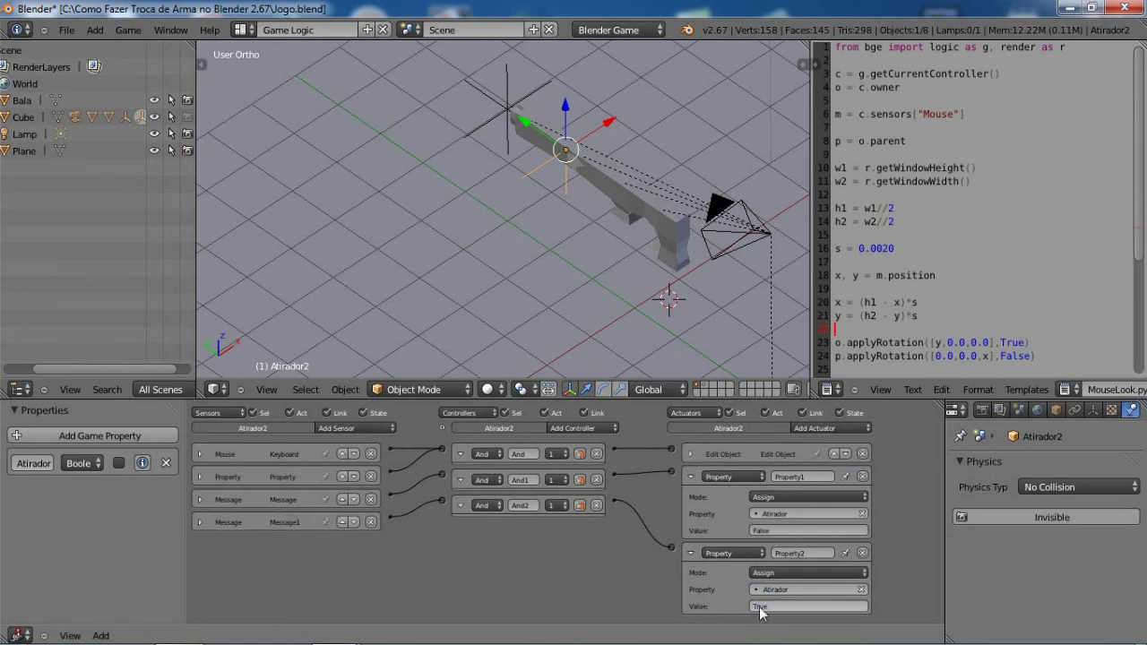
click(690, 553)
click(690, 477)
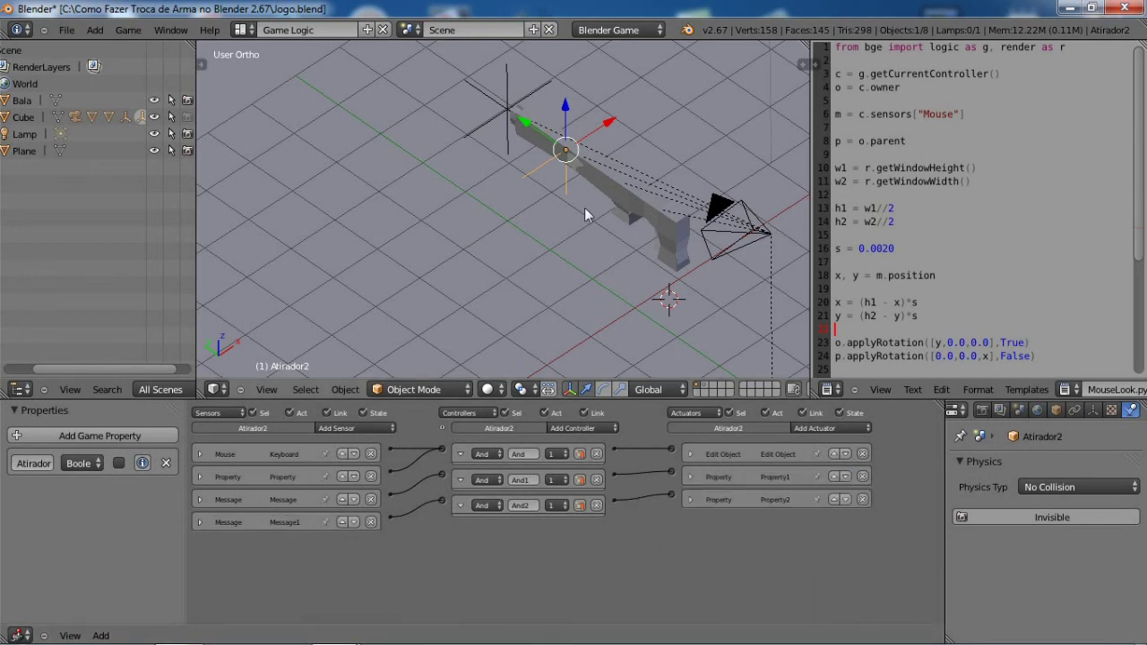
right_click(650, 220)
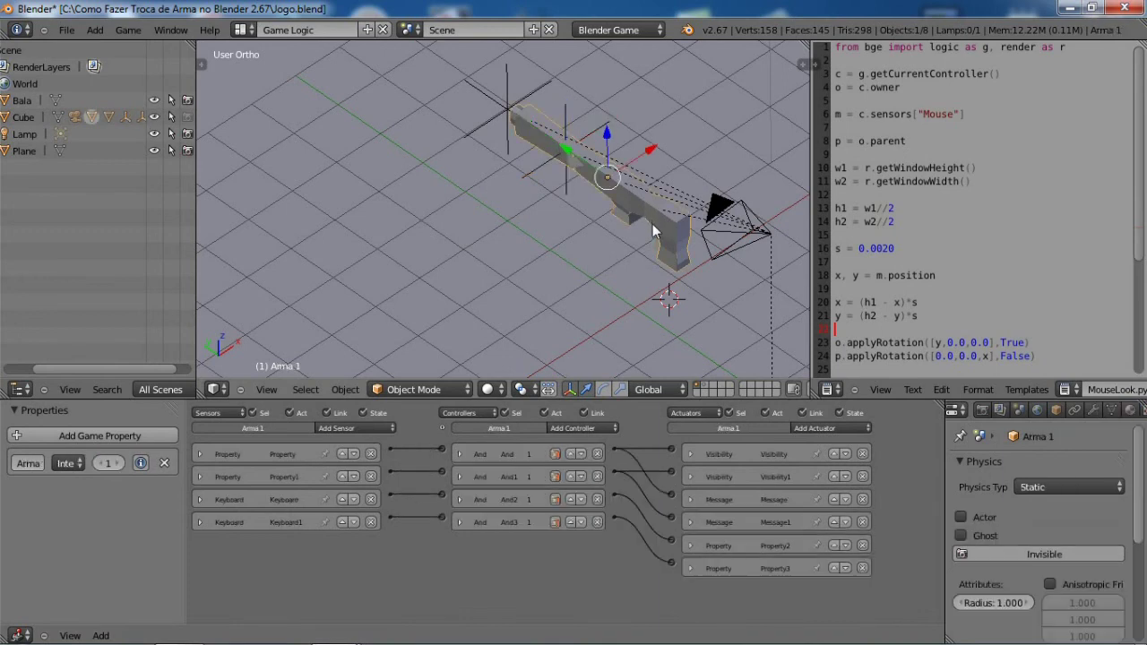
Step: Run the game from the camera view and fire a bullet from the gun
right_click(568, 177)
scroll(583, 184, up, 1)
scroll(584, 189, up, 1)
key(KP_0)
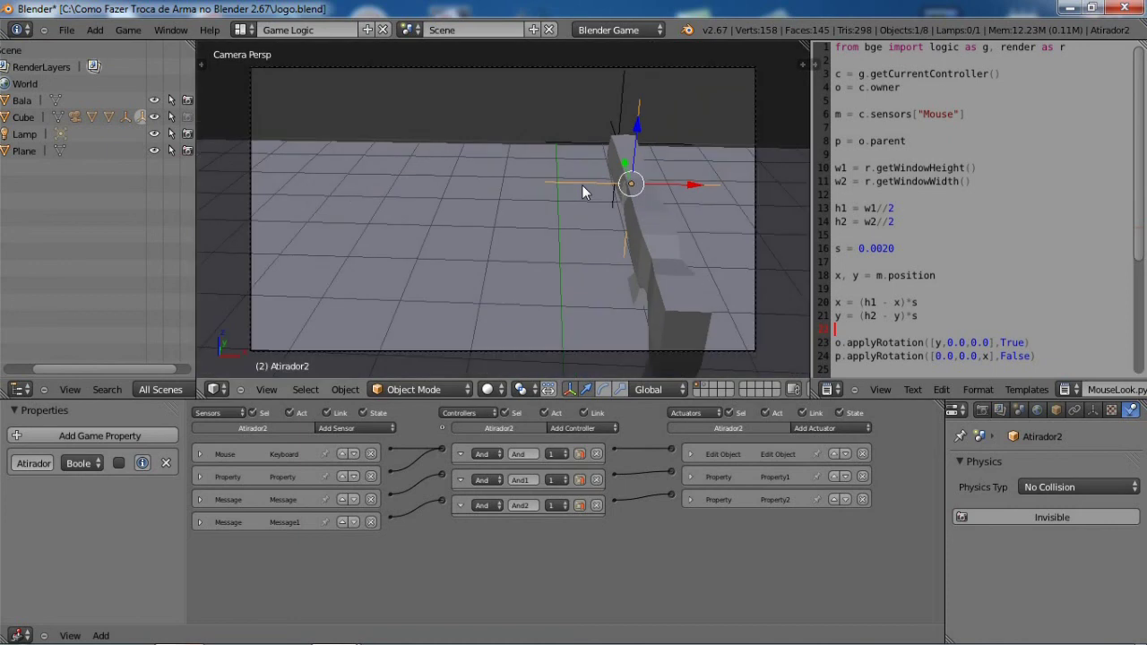
key(p)
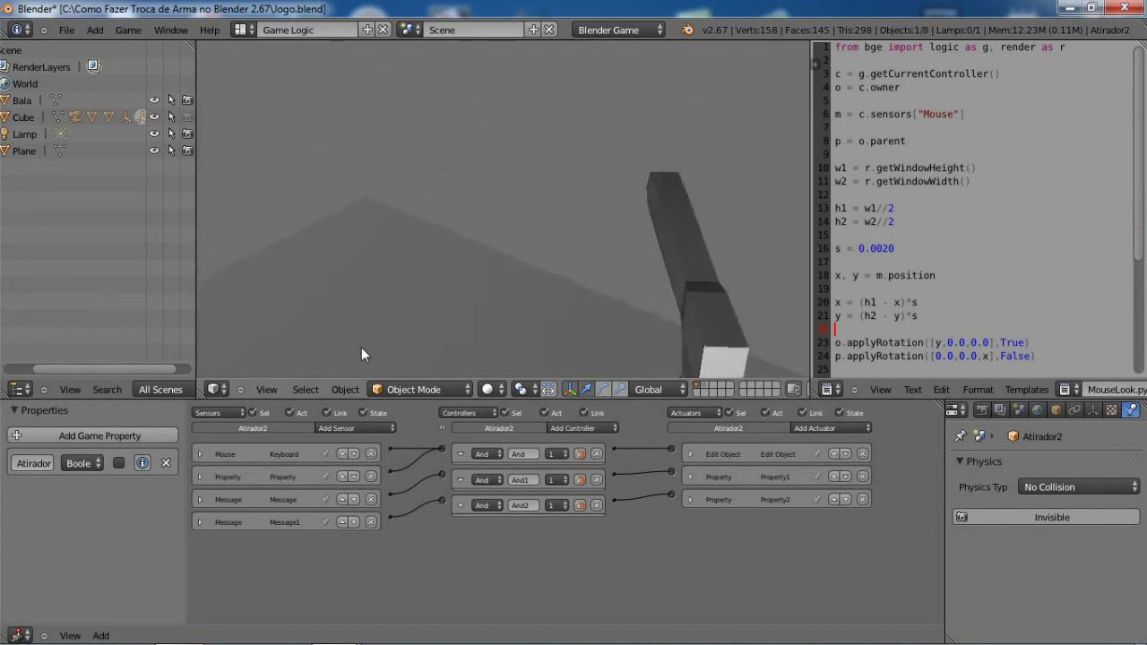
click(365, 345)
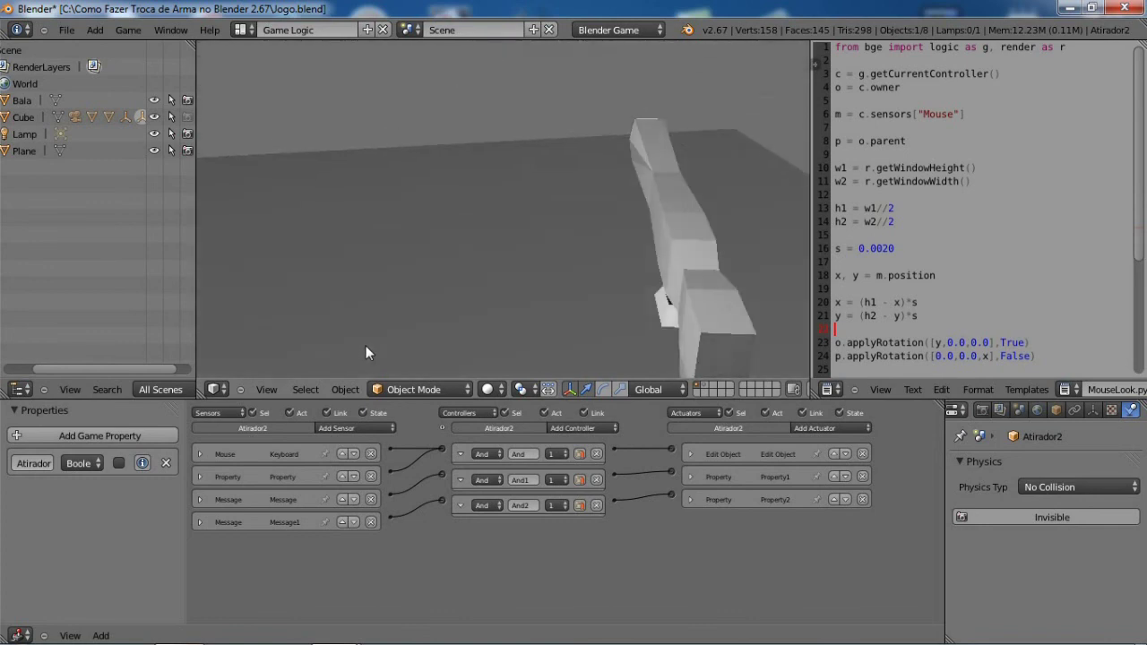
Step: Stop the game and save Jogo.blend over the existing file
key(Escape)
key(ctrl+s)
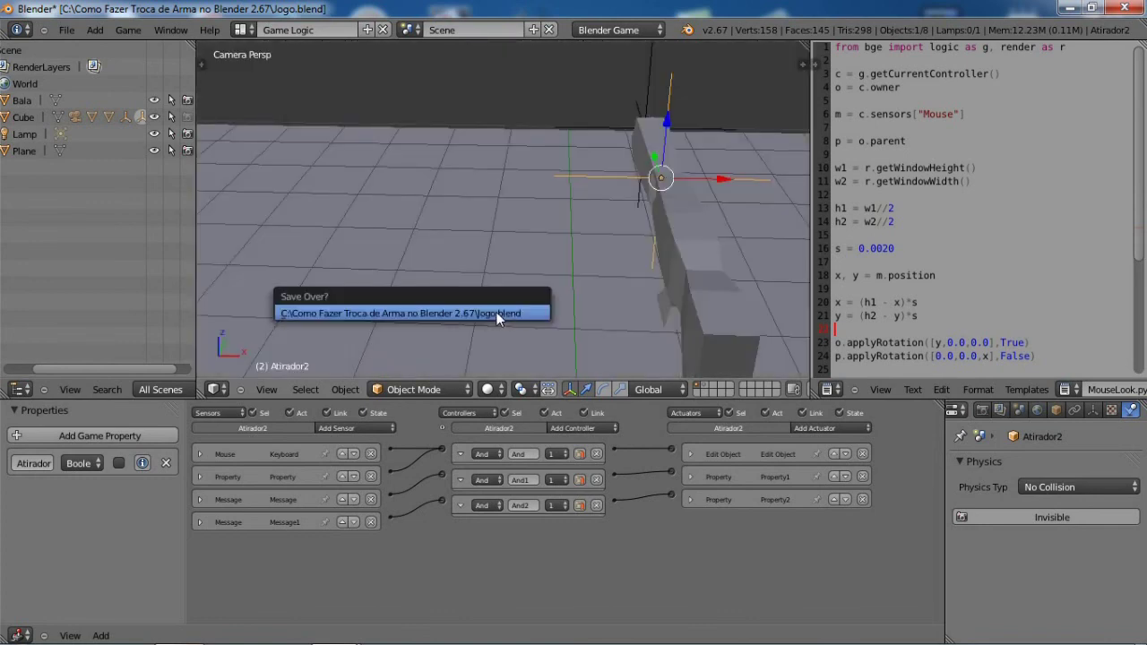
click(498, 316)
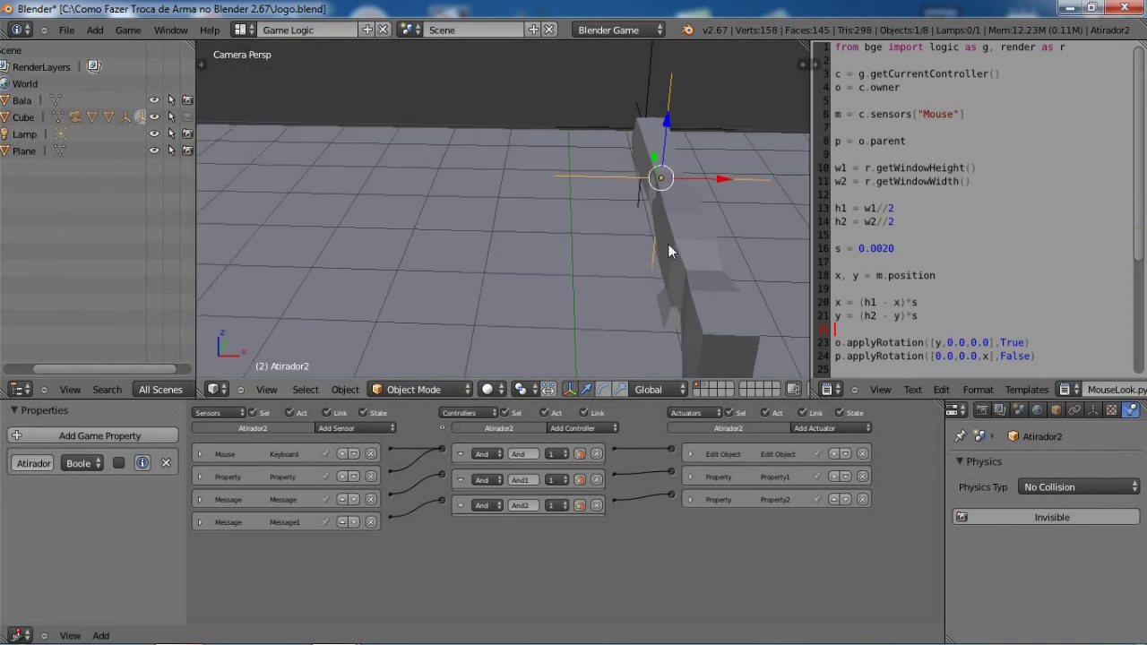
Step: Select the Arma 1 gun and briefly run the game
scroll(783, 248, down, 2)
click(750, 233)
scroll(751, 232, up, 2)
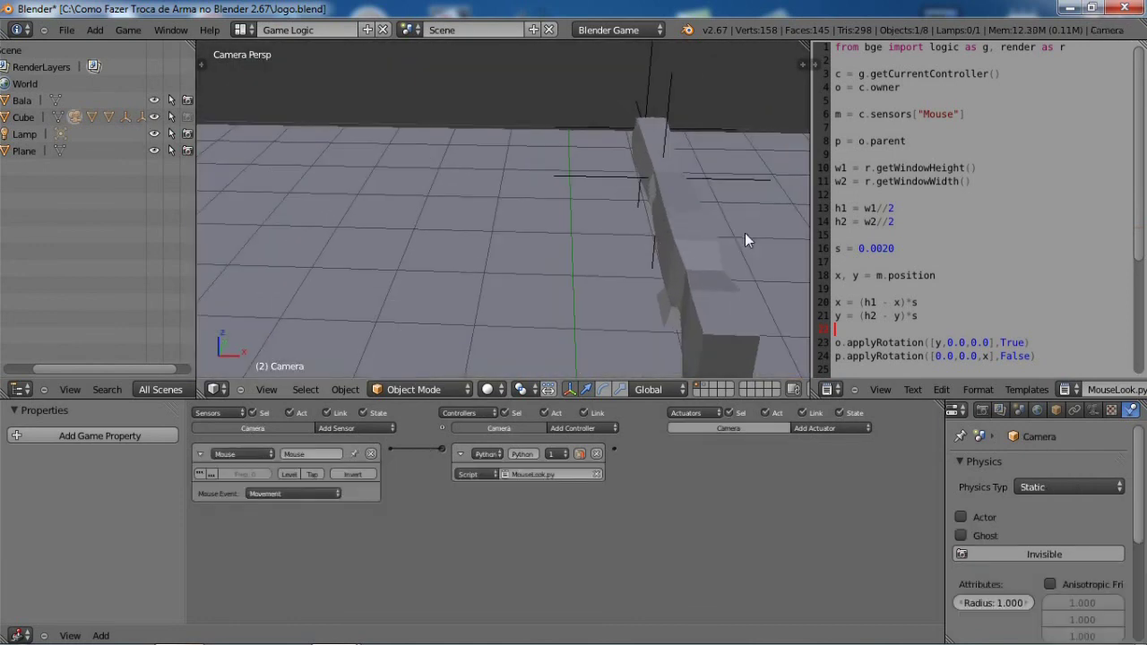
right_click(675, 257)
key(p)
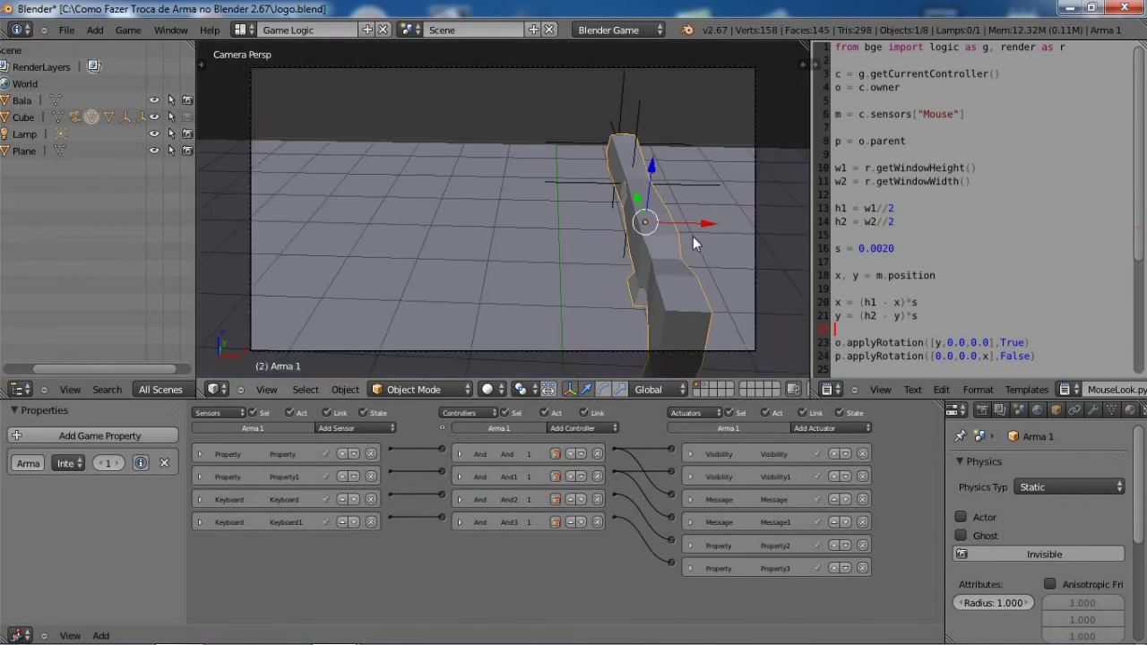
key(Escape)
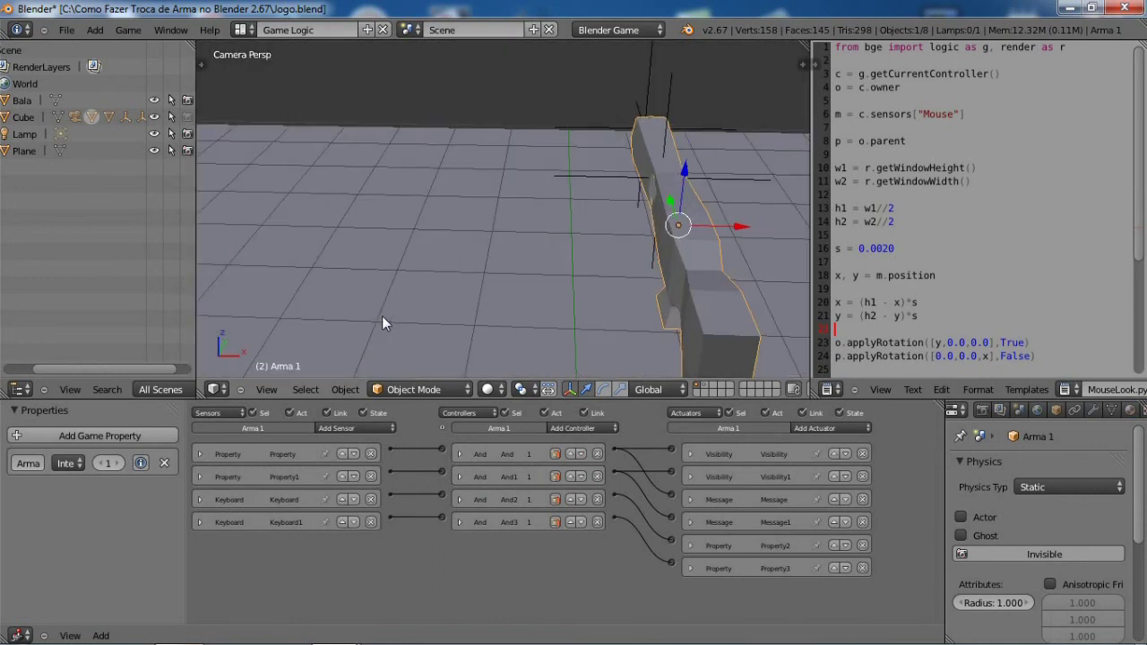
Step: Start the game again to test the weapon-swap keys
key(p)
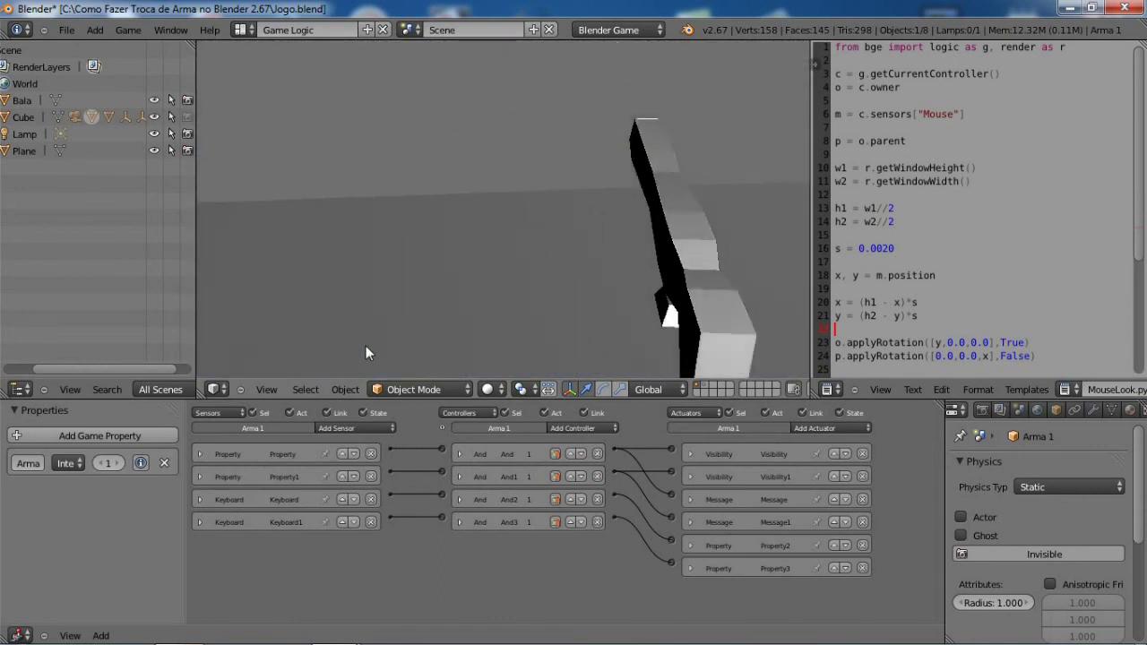